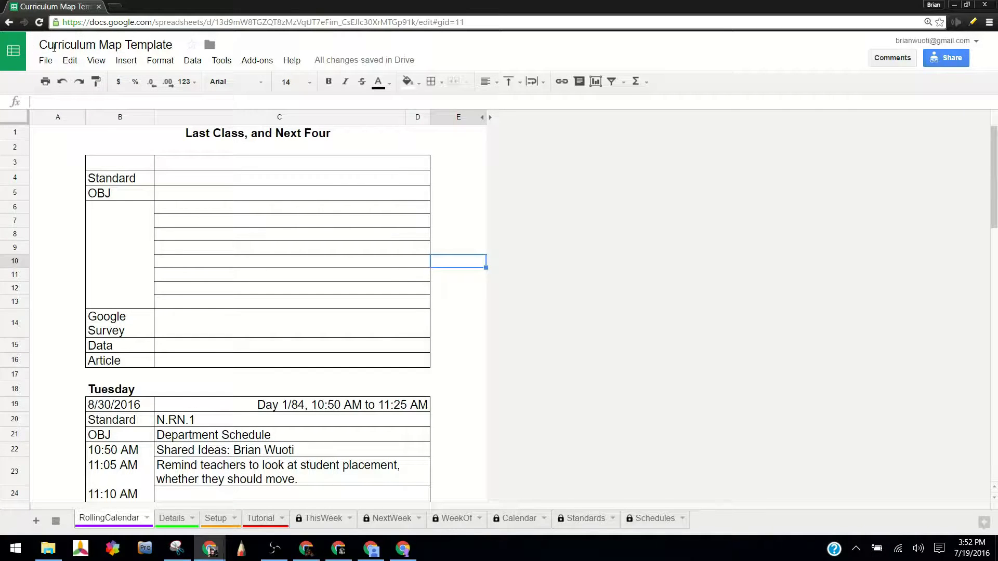
Make a copy of the template spreadsheet named "Accelerated Geometry F16B2".
left_click(45, 60)
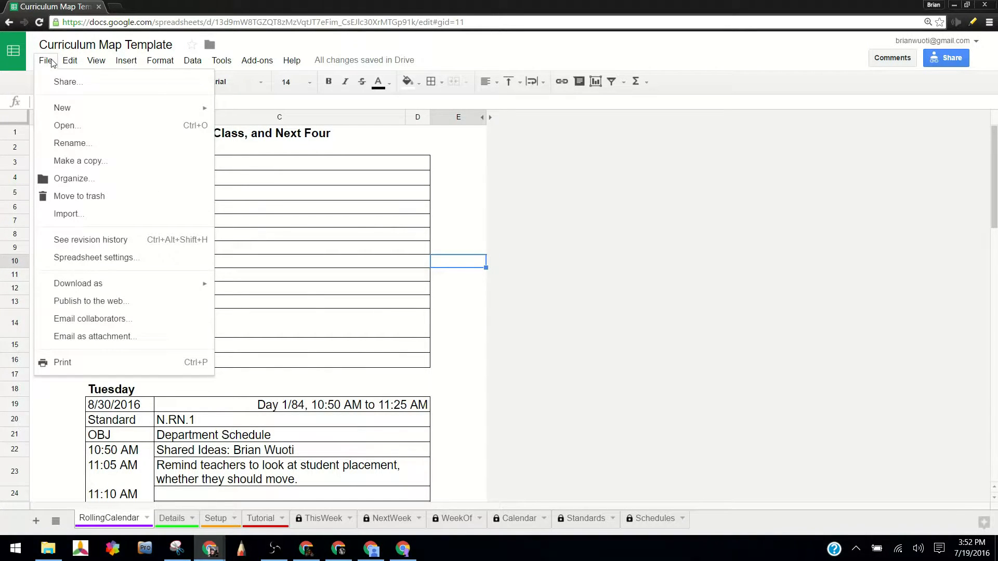
left_click(109, 165)
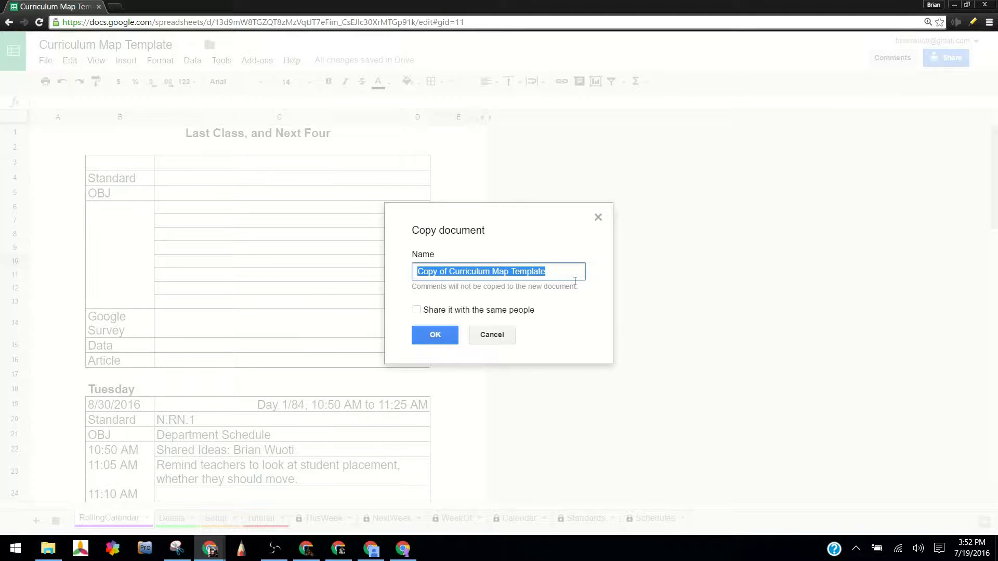
type("Accelerated Geometry")
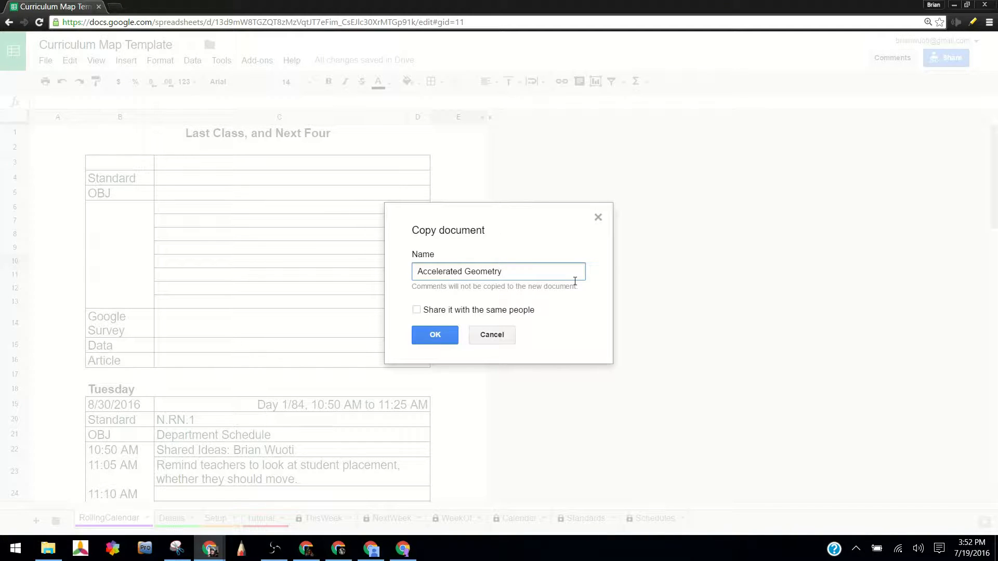
type("F16B2")
left_click(432, 335)
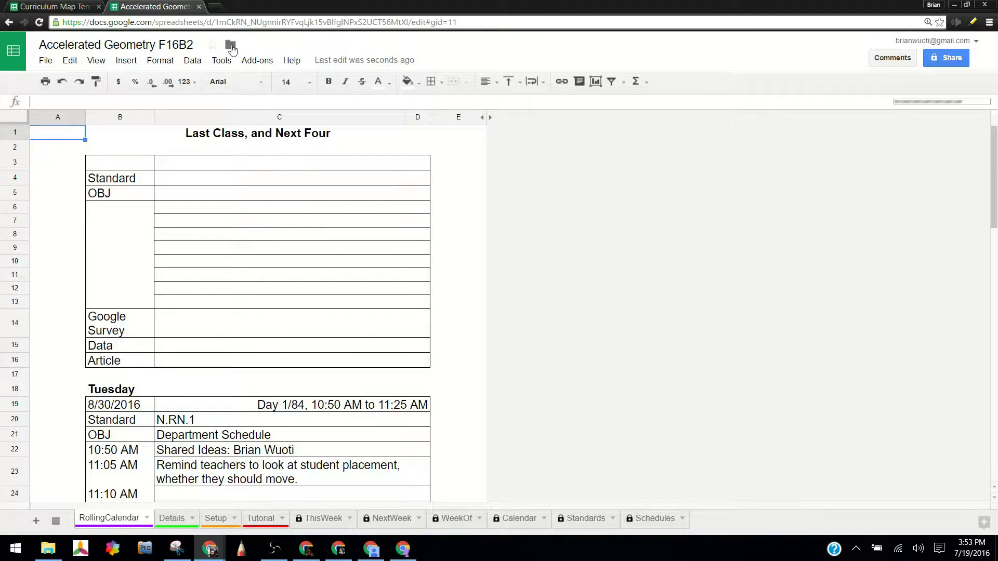
Move the copied spreadsheet from My Drive into the Geometry folder inside School > BUHS.
left_click(232, 48)
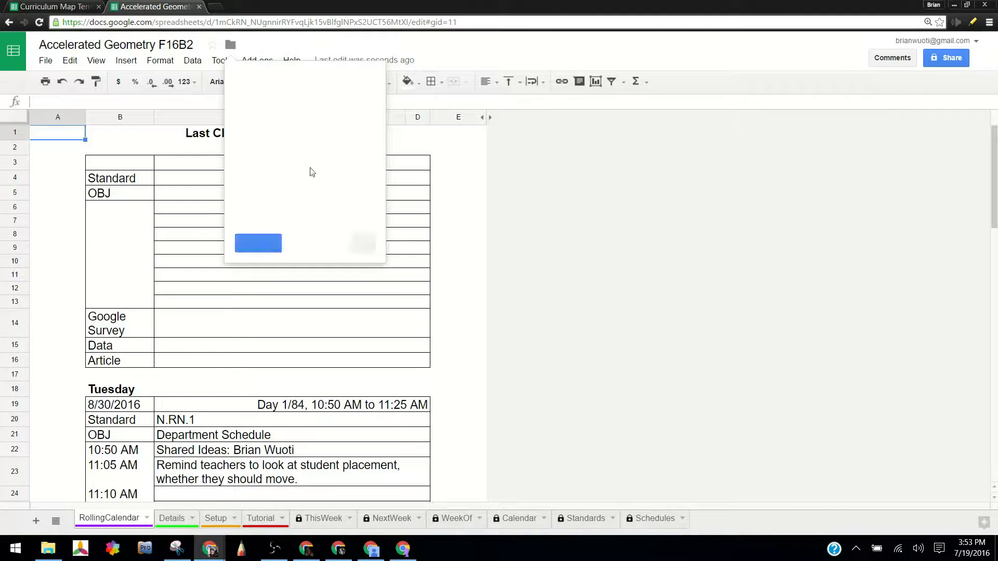
left_click(271, 107)
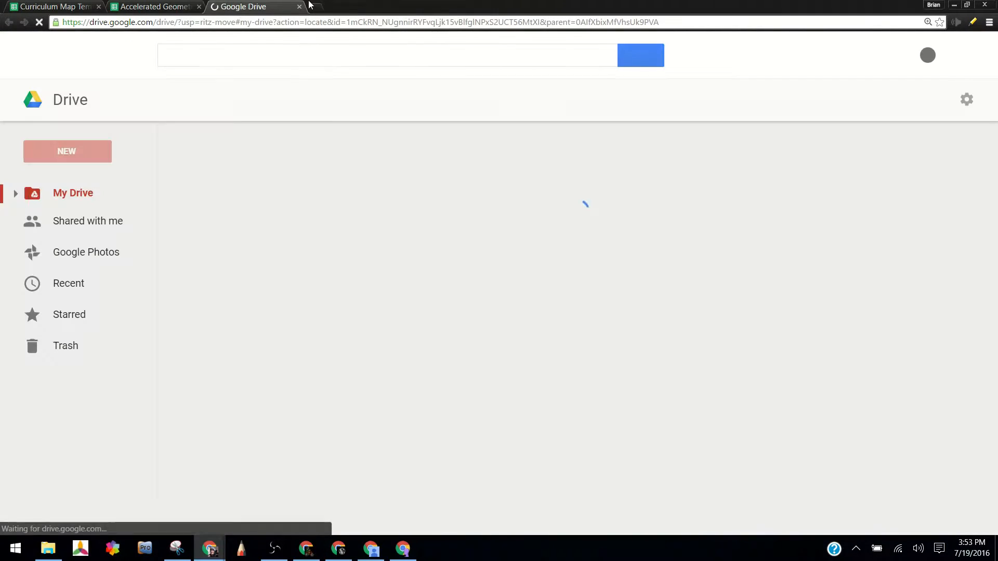
key("ctrl+w")
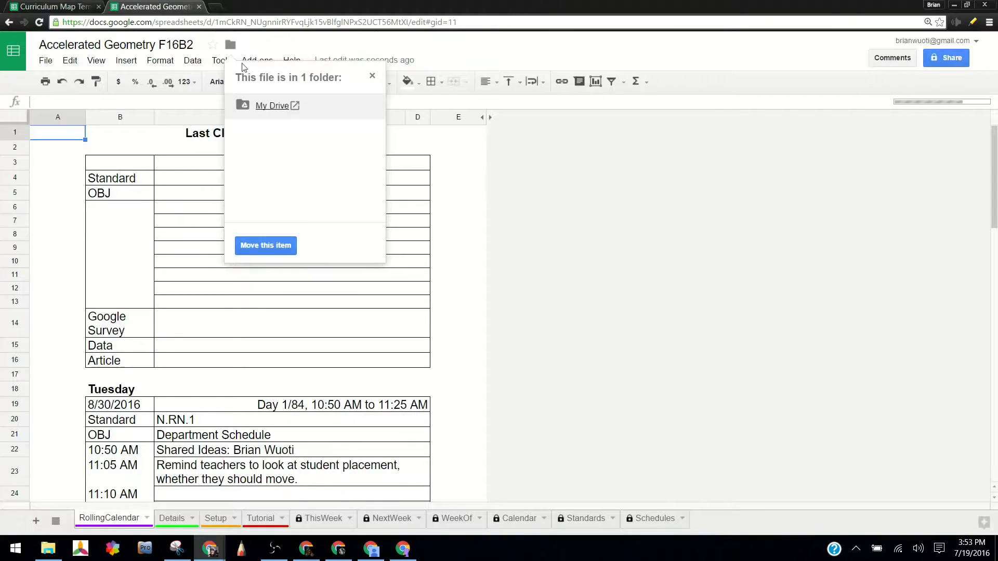
left_click(279, 248)
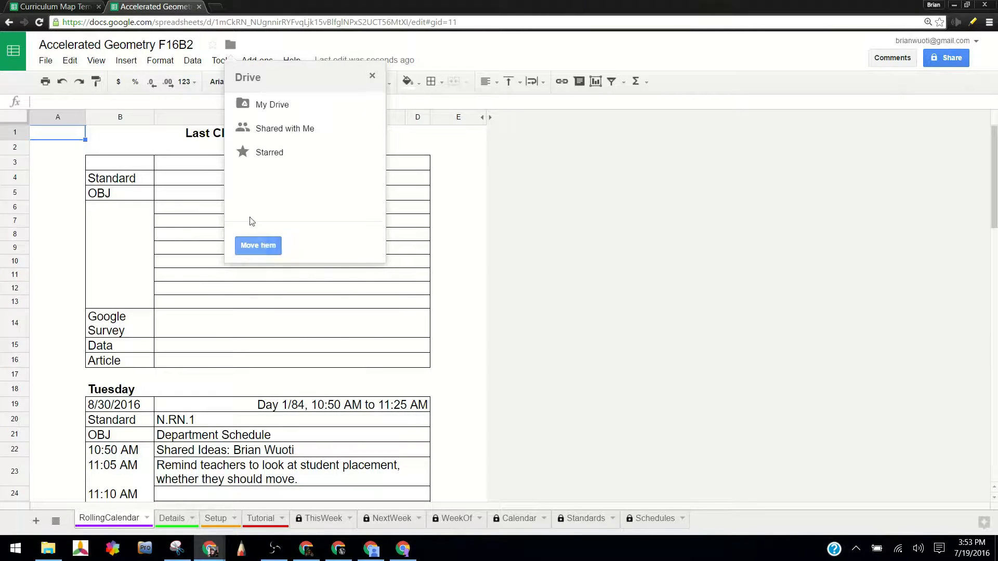
left_click(367, 108)
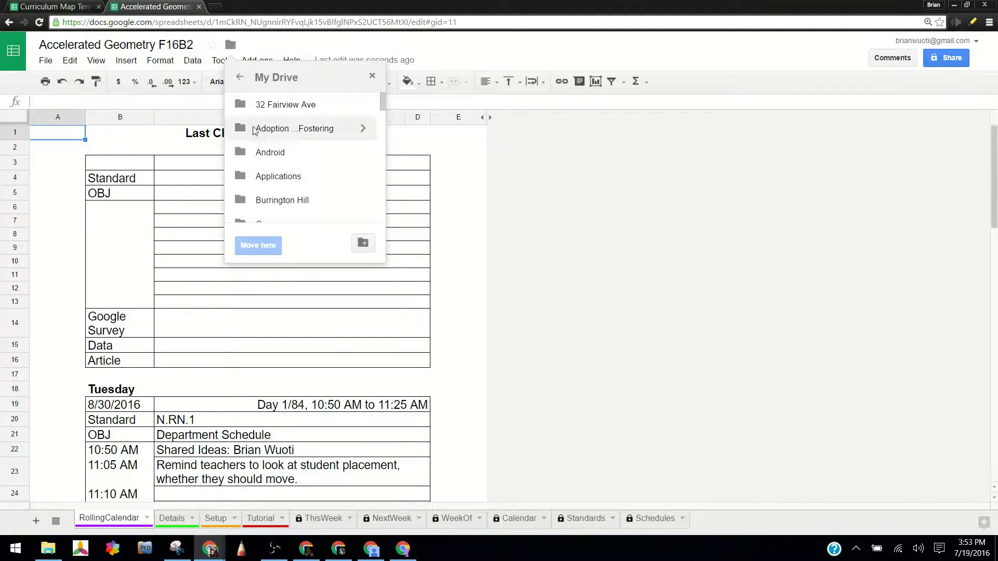
scroll(319, 184, "down", 2)
scroll(319, 185, "down", 5)
scroll(316, 183, "up", 2)
scroll(317, 182, "down", 2)
scroll(327, 138, "up", 2)
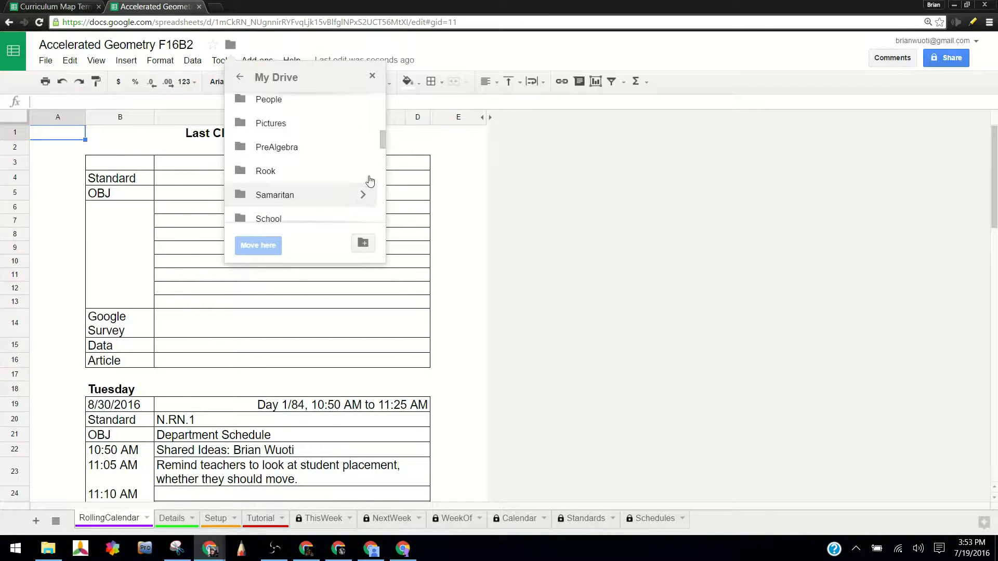
left_click(371, 218)
left_click(366, 134)
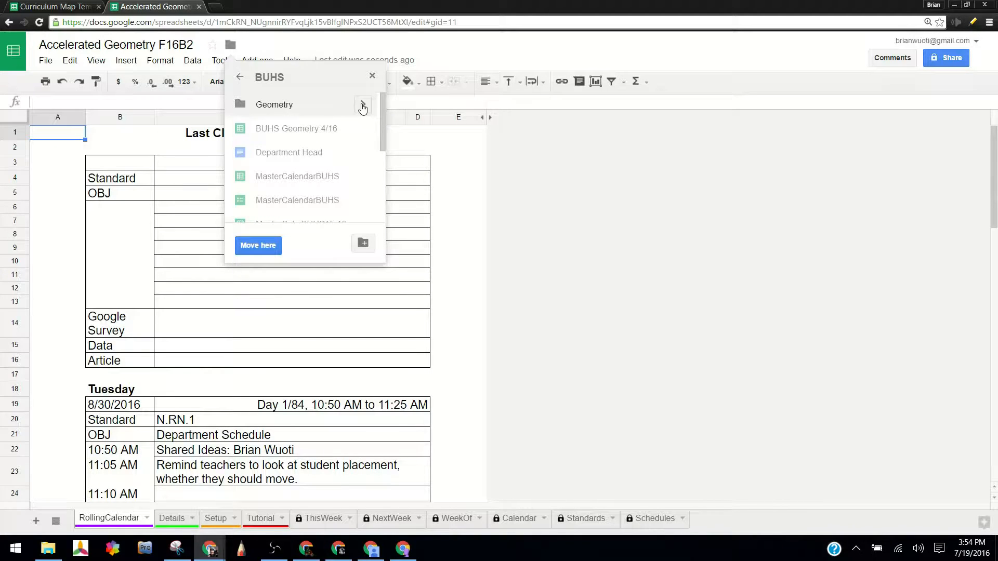
left_click(363, 104)
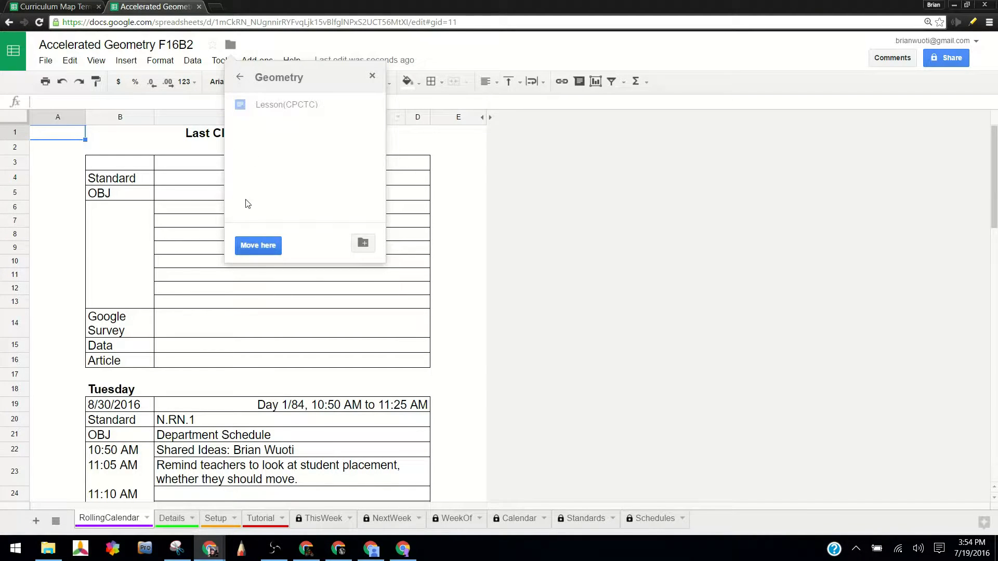
left_click(270, 248)
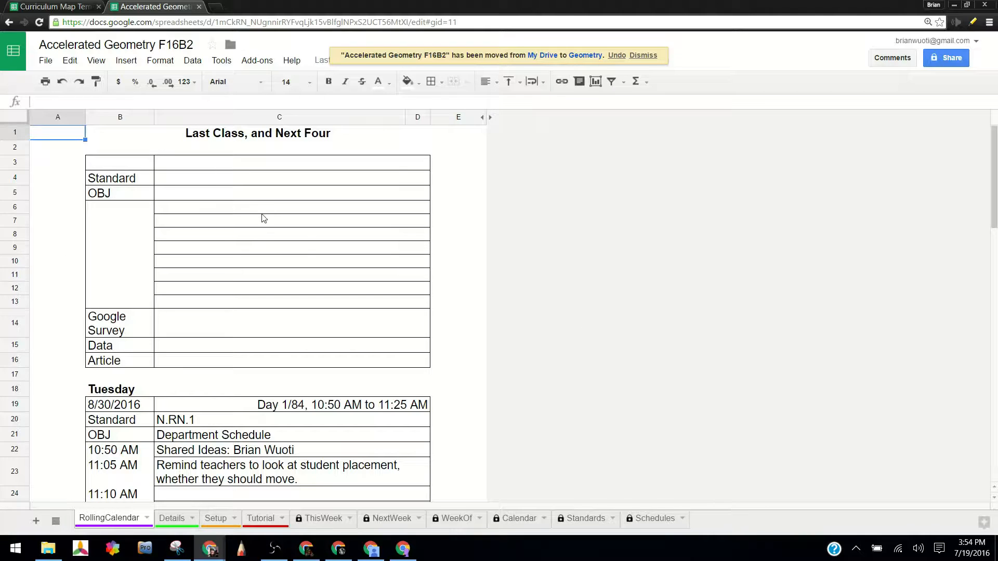
Turn on link sharing for the spreadsheet so that anyone with the link can view it.
left_click(46, 61)
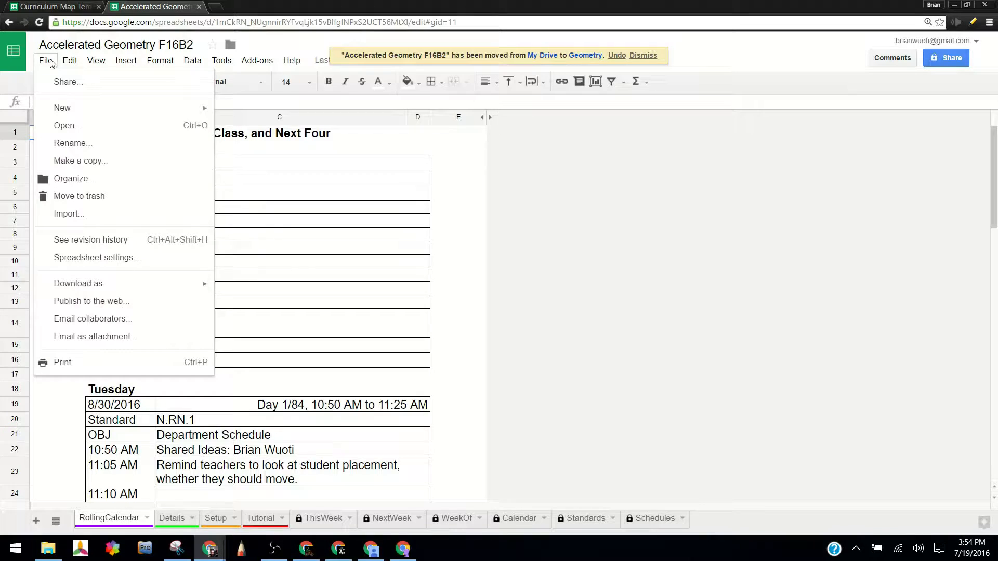
left_click(73, 83)
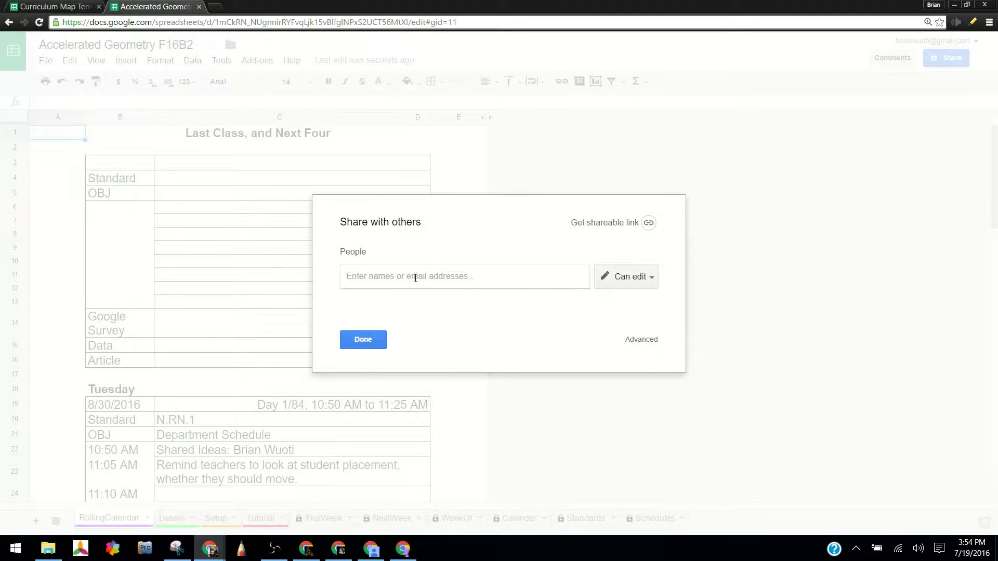
left_click(648, 223)
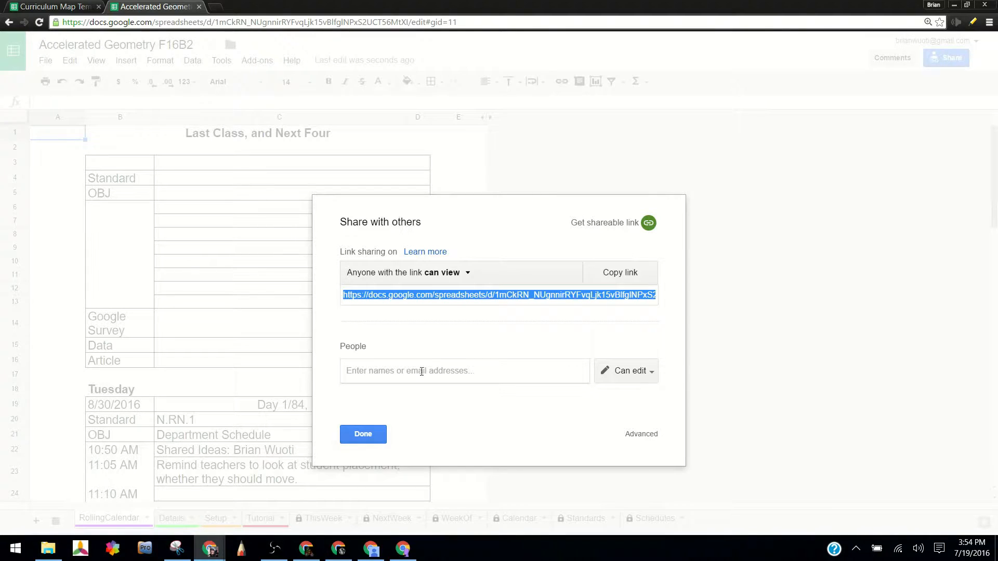
left_click(383, 436)
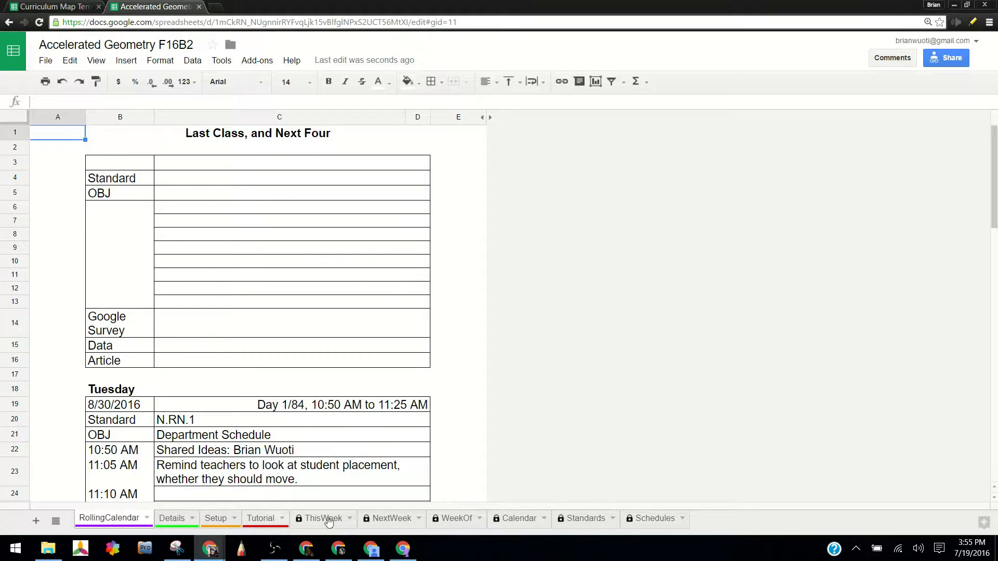
On the Setup sheet, enter "Accelerated Geometry" as the Course Name in B1.
left_click(221, 520)
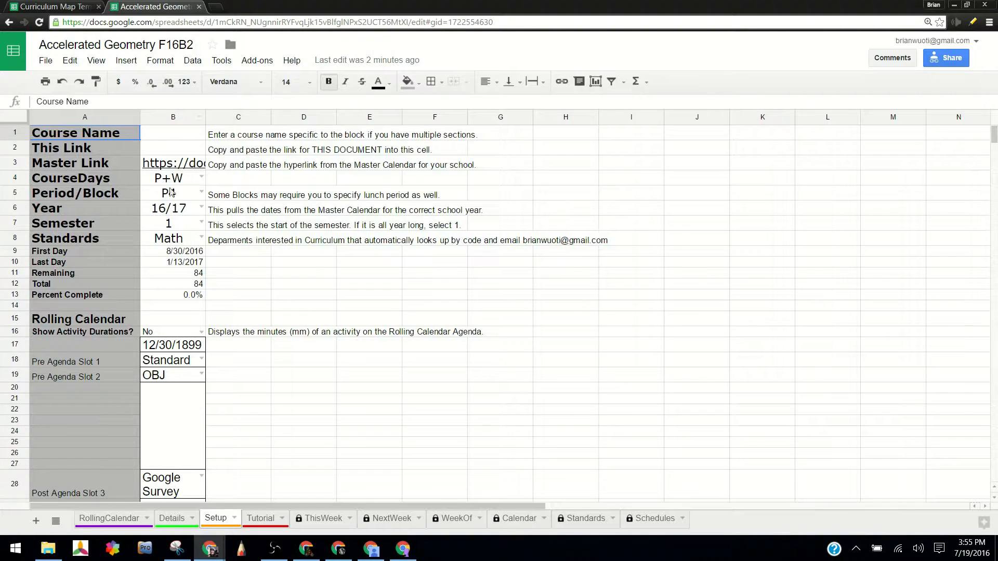
left_click(182, 152)
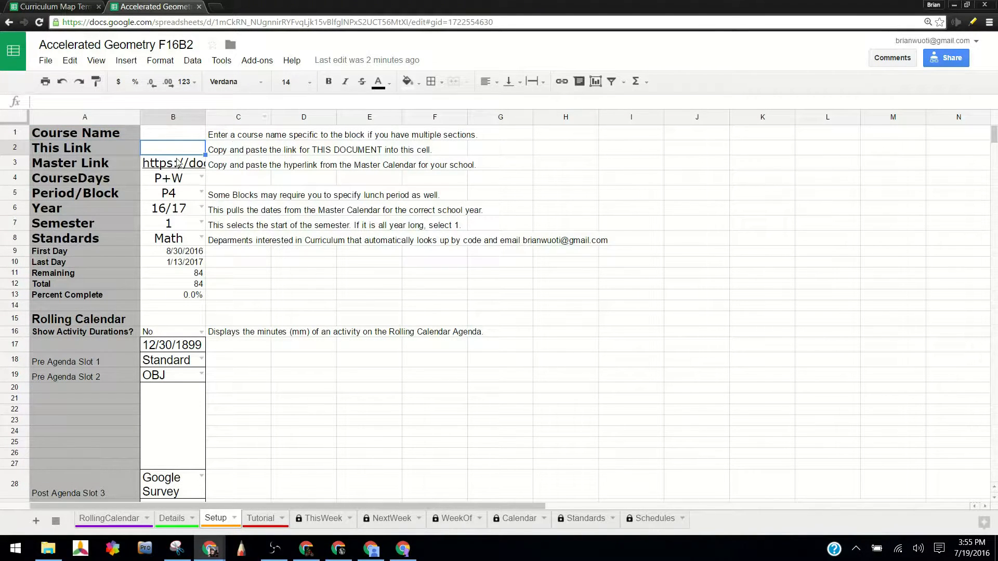
left_click(180, 135)
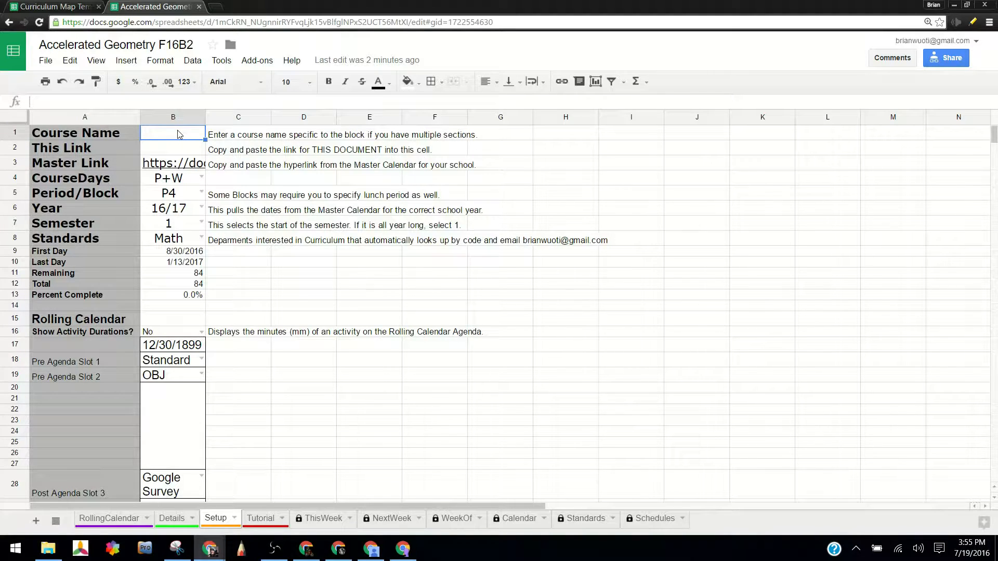
type("Accele")
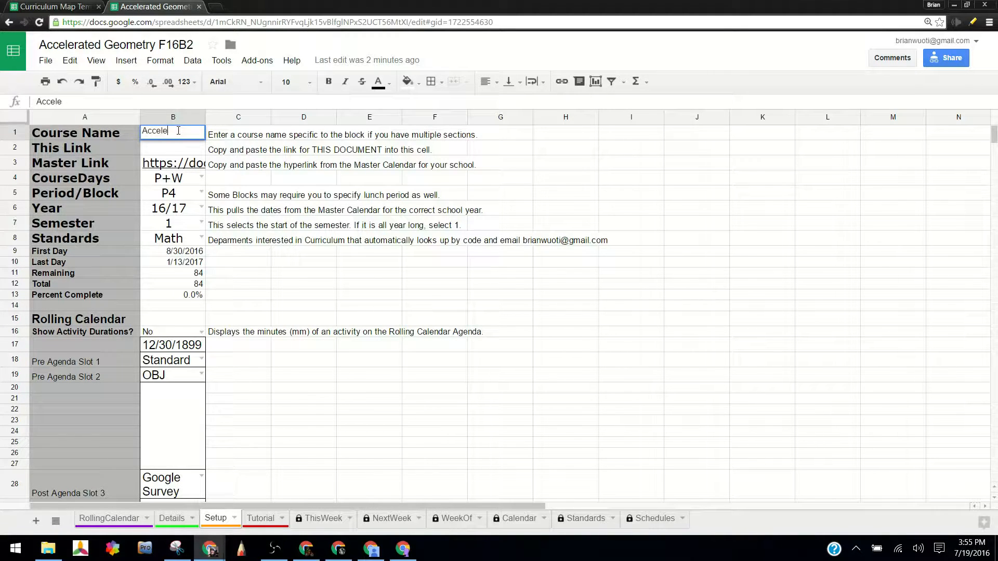
type("rated Geometry")
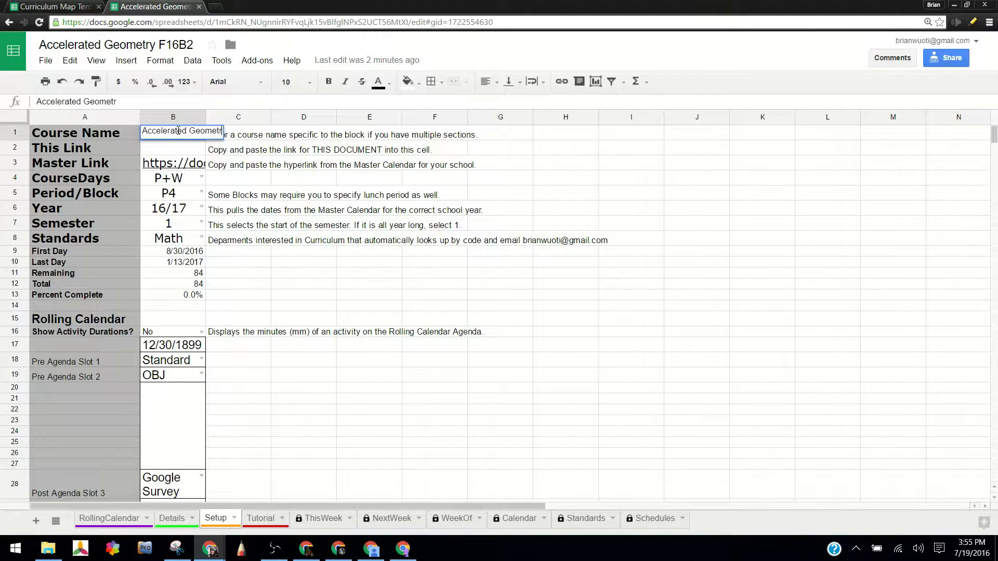
key("Return")
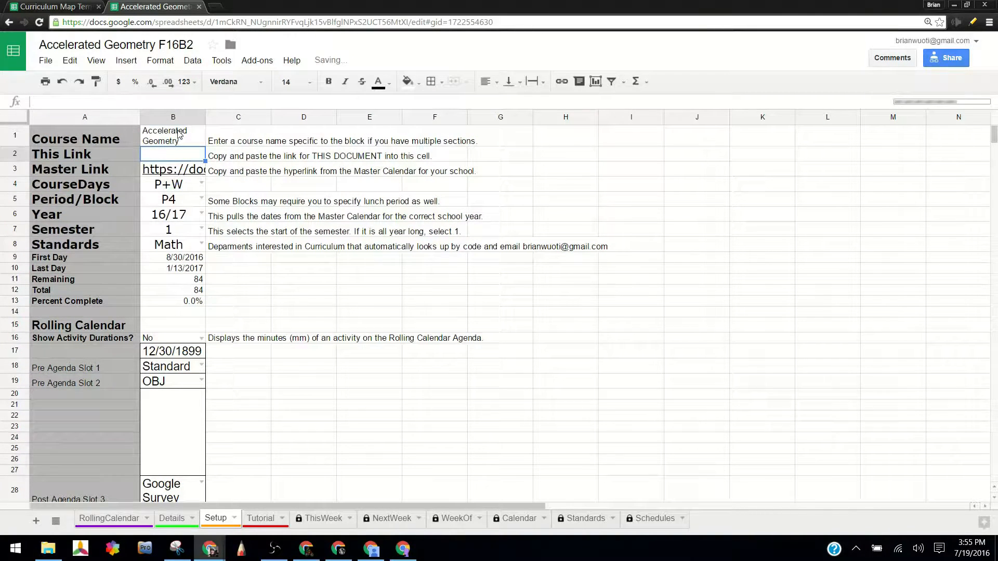
Copy this spreadsheet's own URL into the This Link cell, B2, of the Setup sheet.
left_click(492, 21)
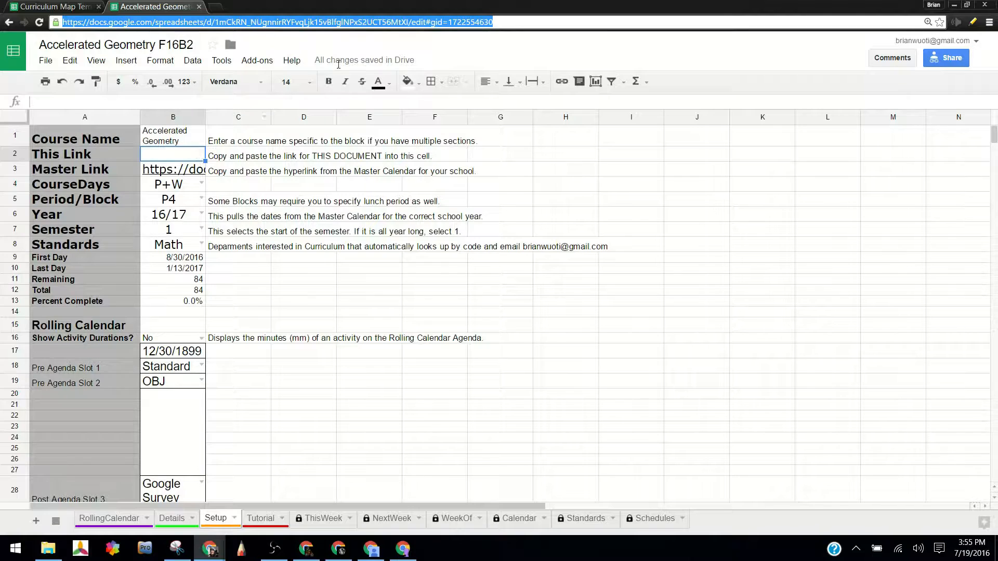
right_click(522, 23)
left_click(541, 66)
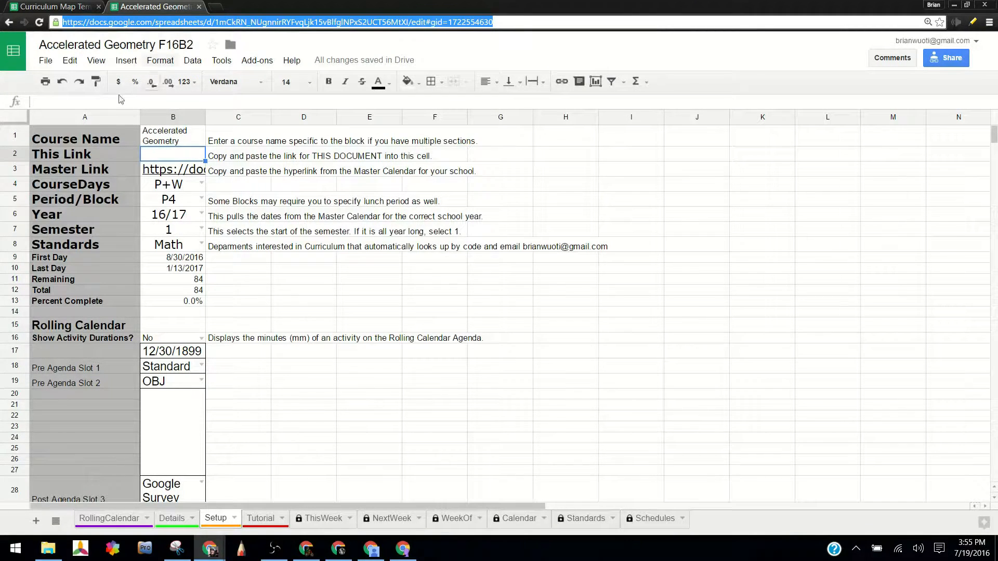
right_click(173, 156)
left_click(149, 160)
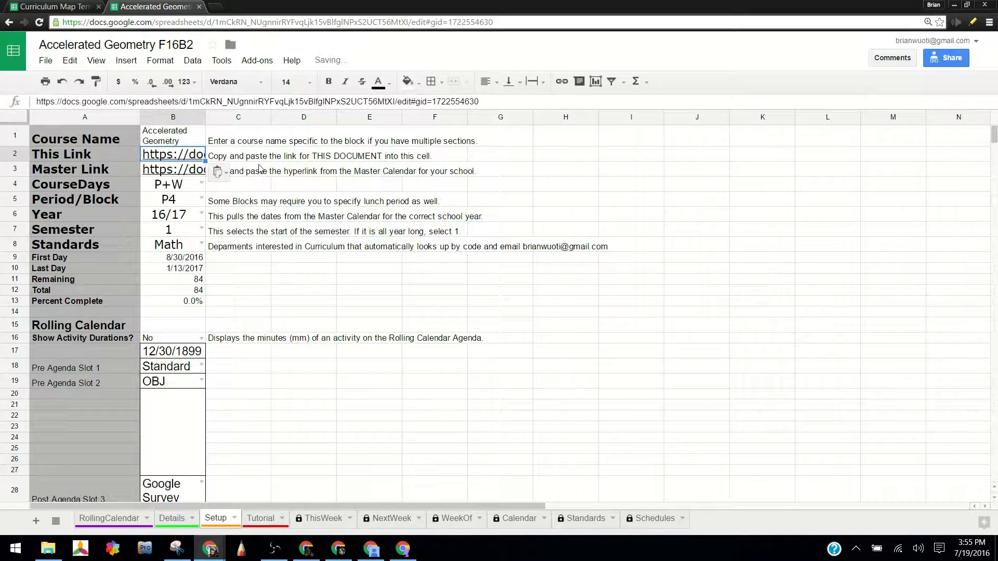
key("Return")
key("Return")
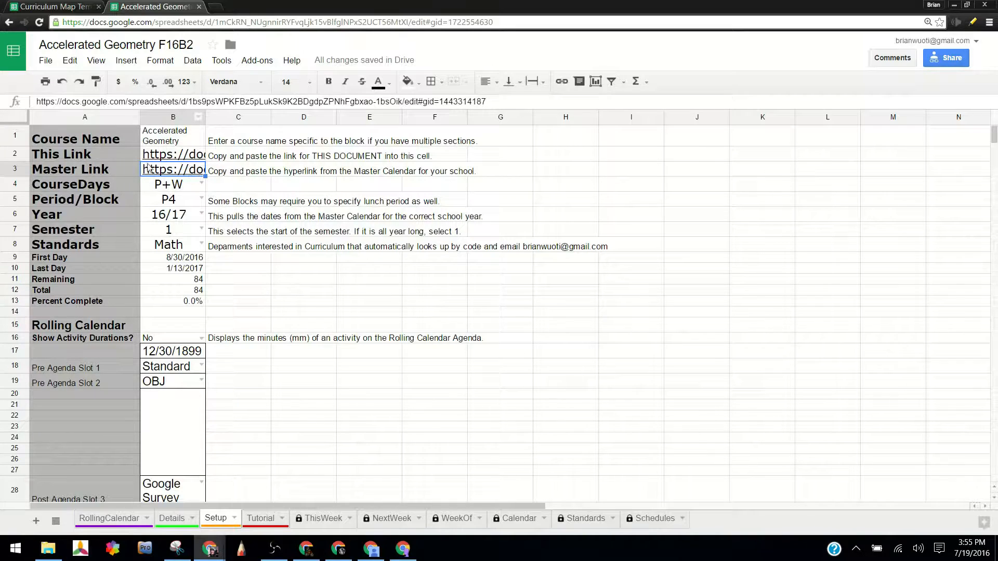
mouse_move(195, 169)
left_click(189, 171)
Choose P+W for CourseDays and set Period/Block to B2 on the Setup sheet.
double_click(201, 185)
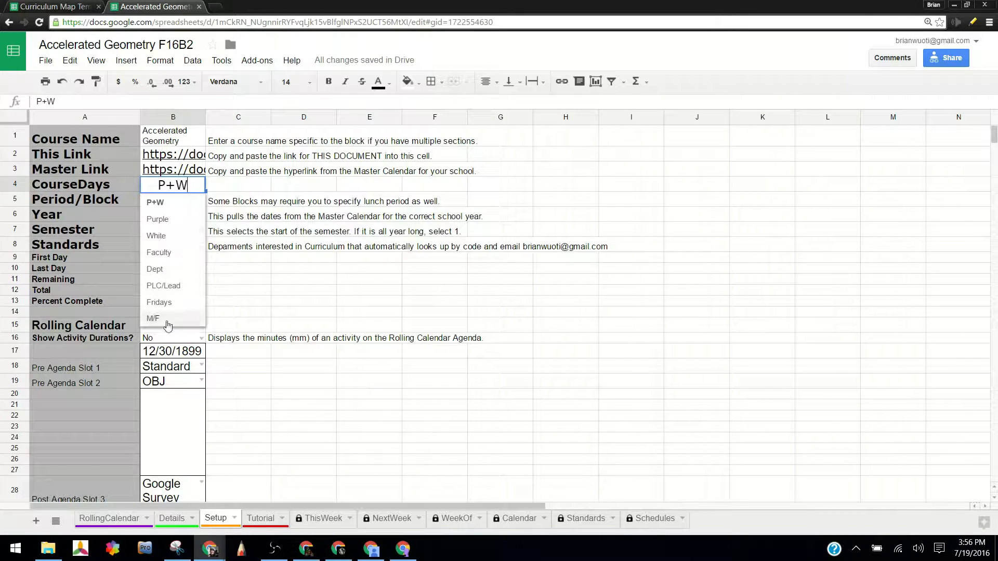
left_click(167, 202)
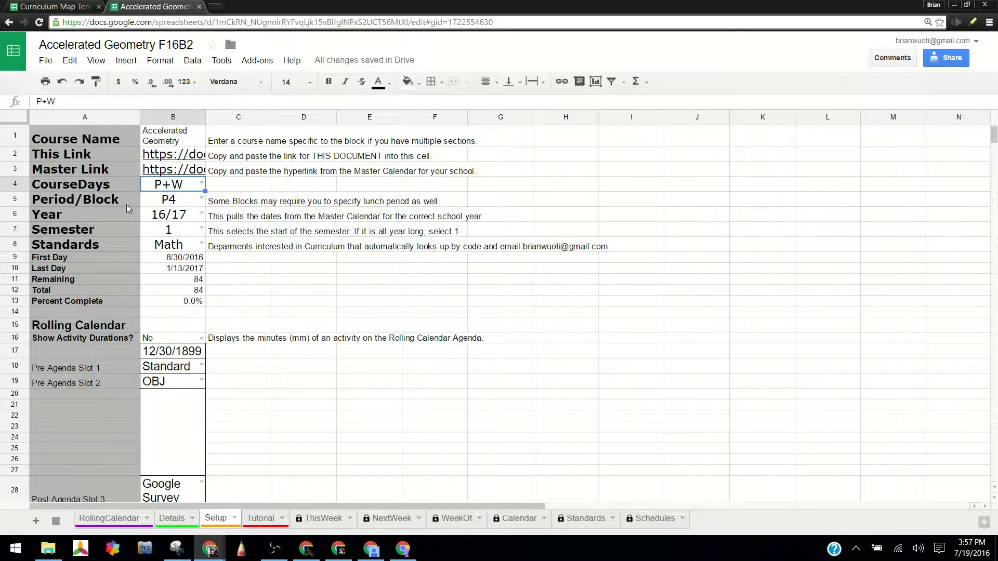
left_click(202, 200)
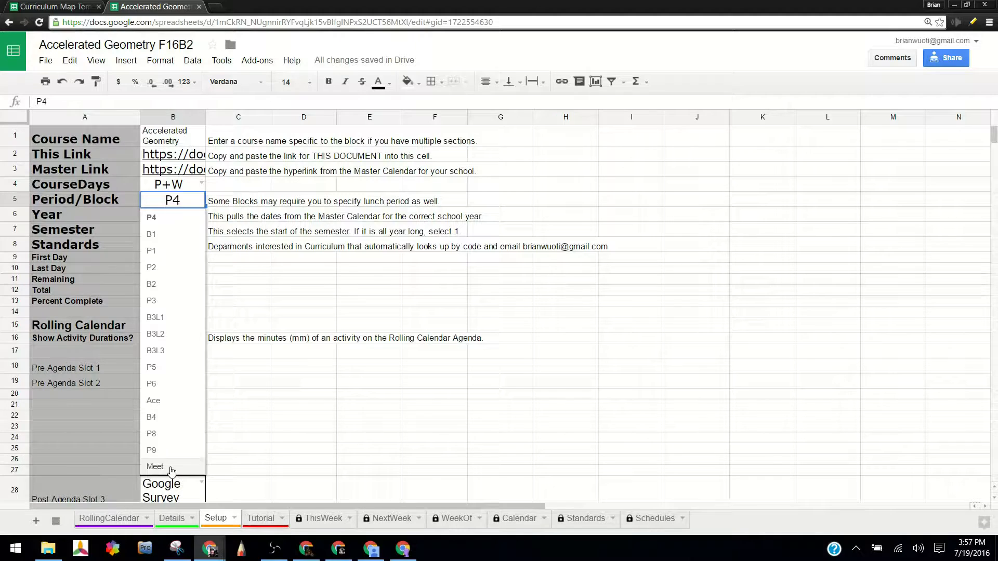
left_click(166, 284)
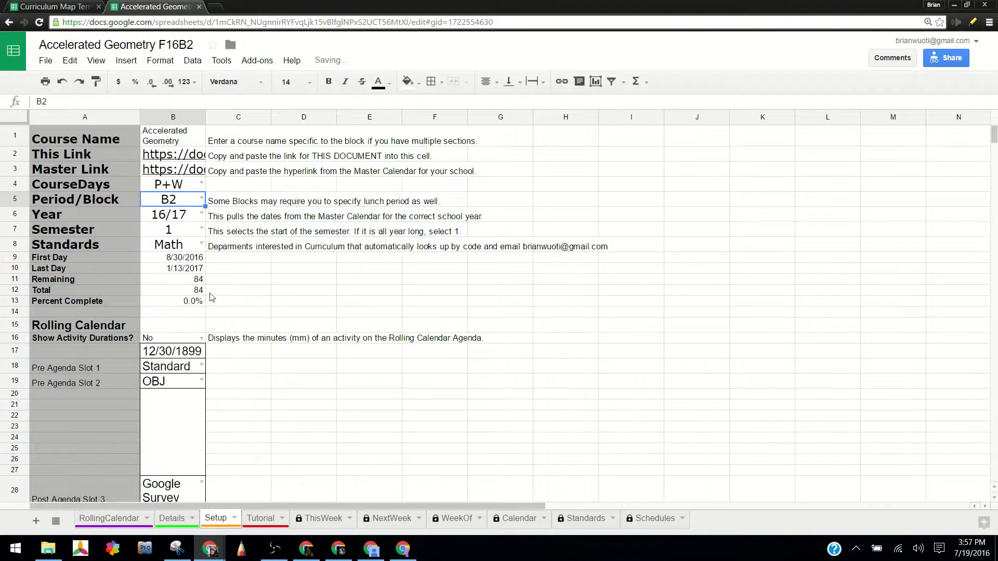
Choose 16/17 as the Year and 1 as the Semester on the Setup sheet.
left_click(202, 214)
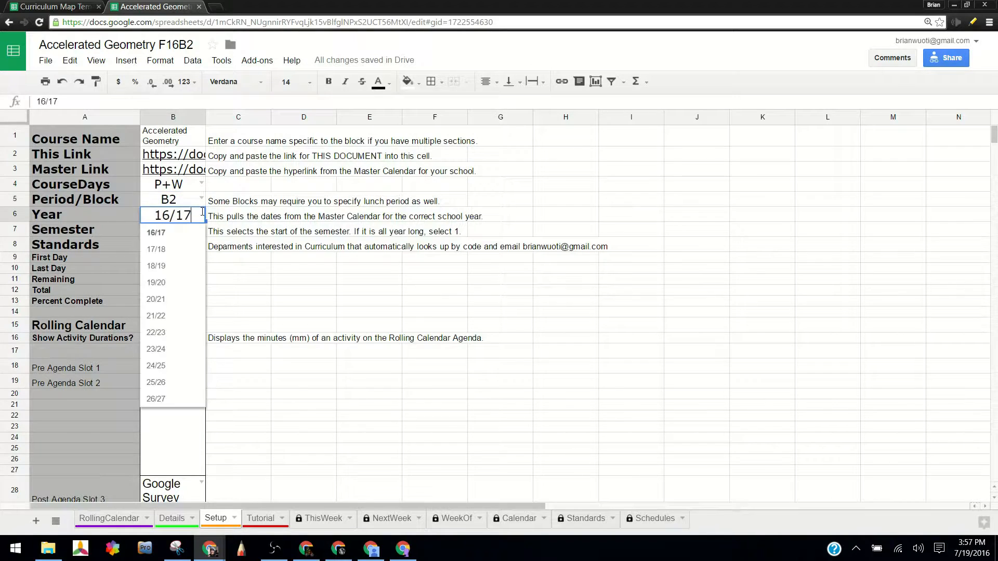
left_click(174, 233)
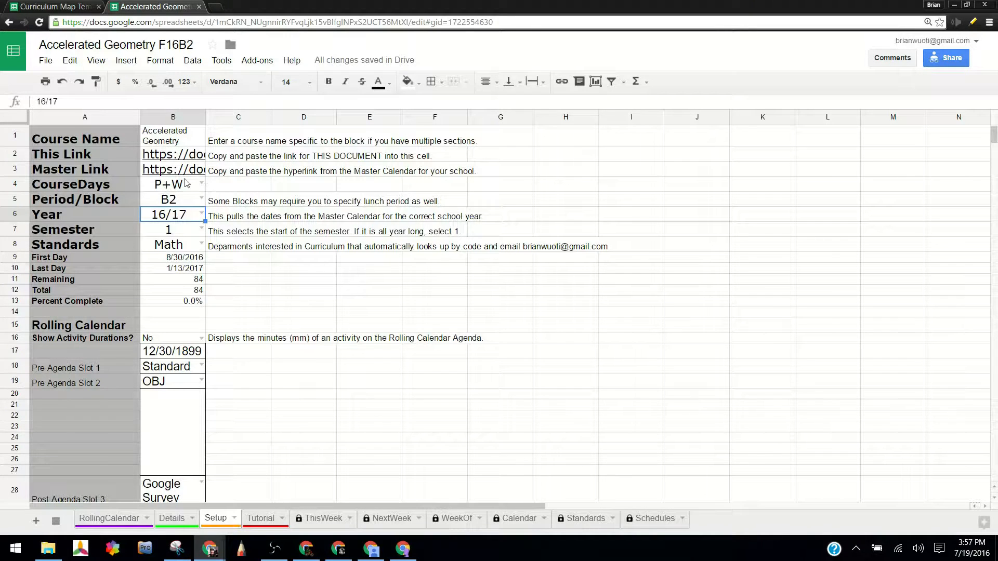
left_click(202, 230)
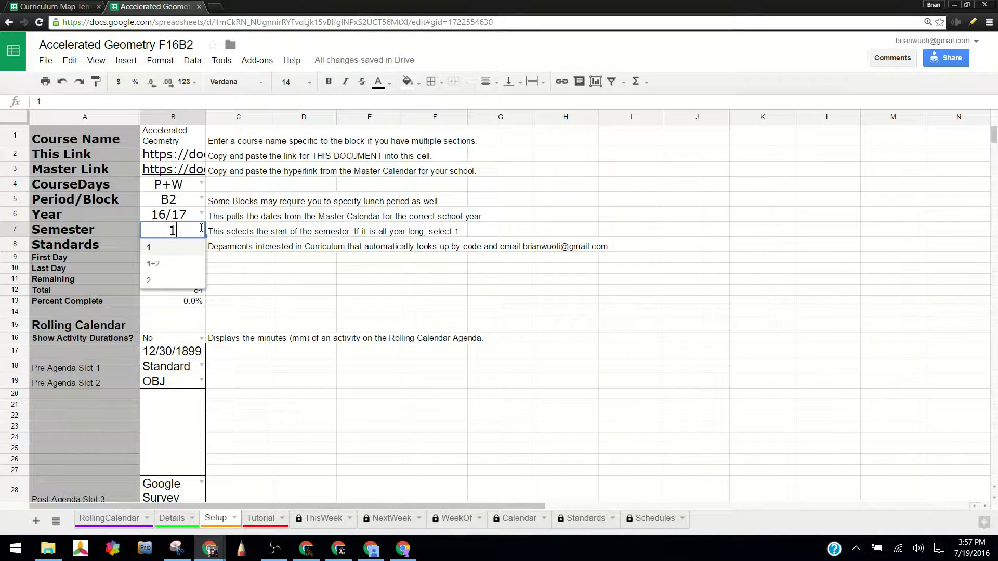
left_click(177, 254)
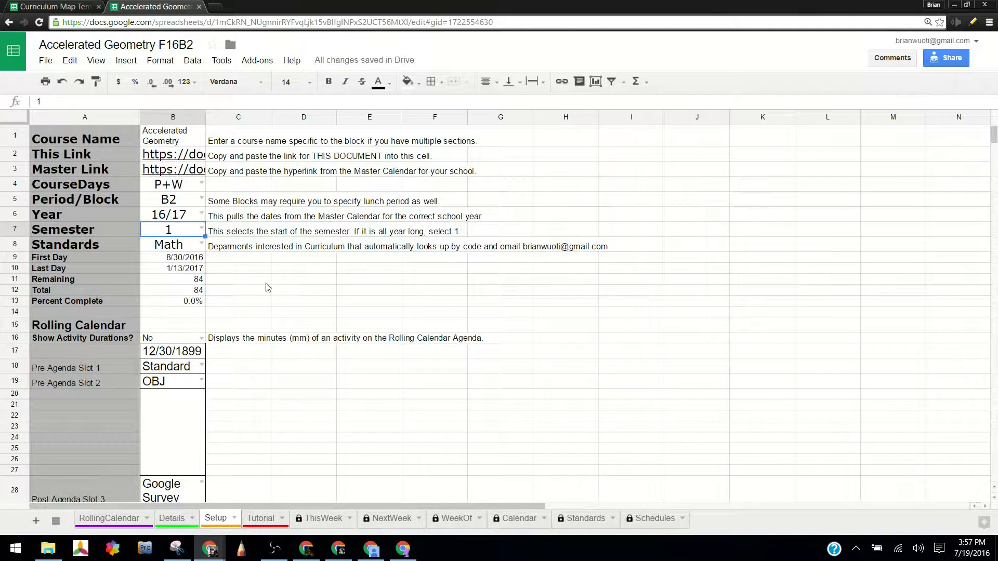
On the Setup sheet, choose Math as the Standards and set Show Activity Durations? to Yes.
left_click(203, 245)
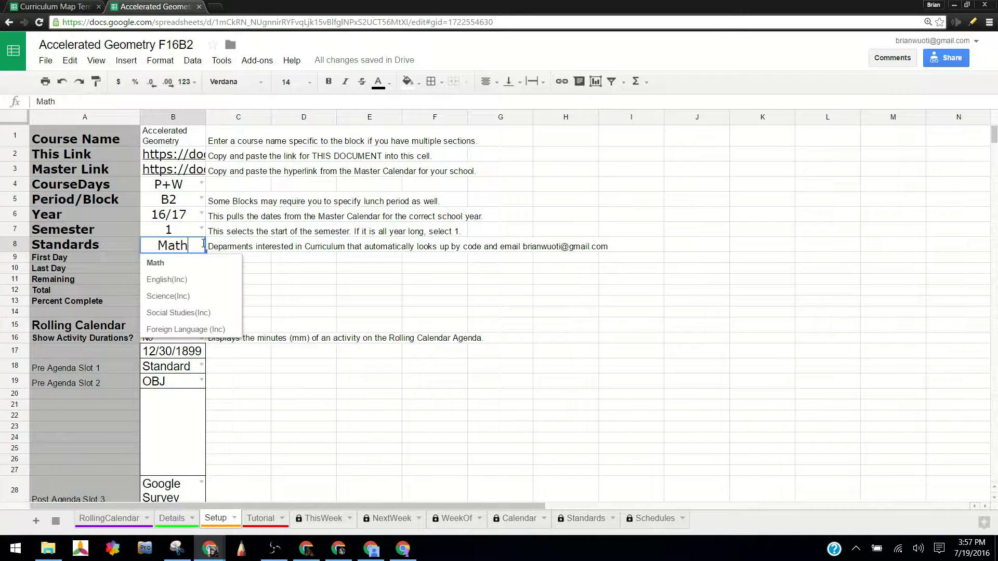
left_click(158, 263)
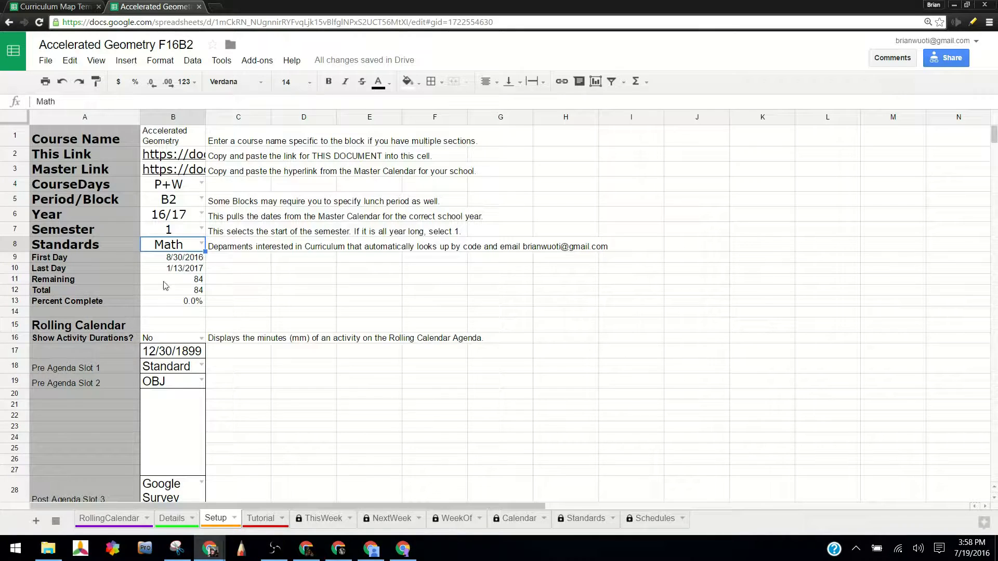
left_click(202, 340)
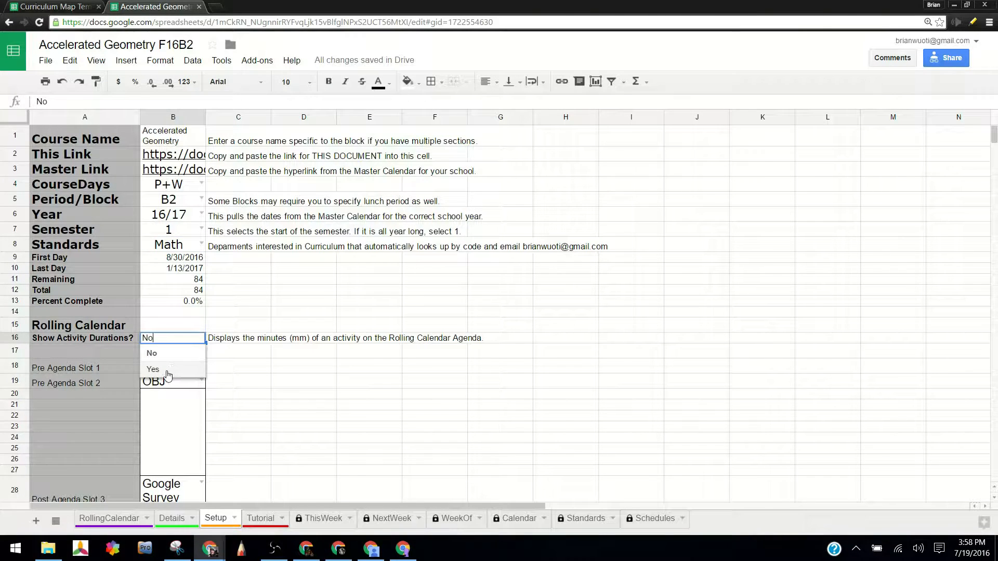
left_click(167, 375)
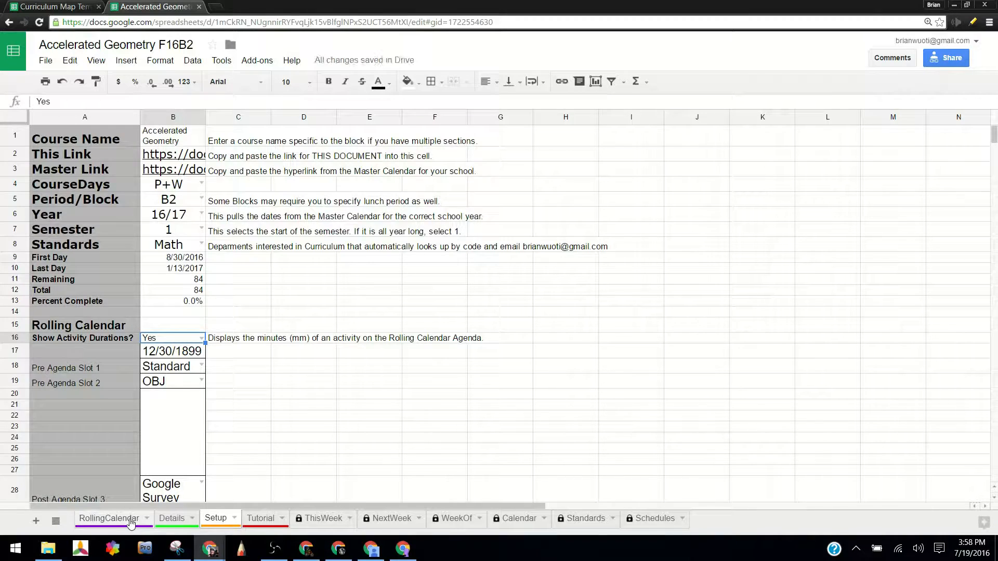
Check the activity durations on the RollingCalendar sheet and review the pre- and post-agenda slots on the Setup sheet.
left_click(149, 514)
scroll(410, 349, "down", 1)
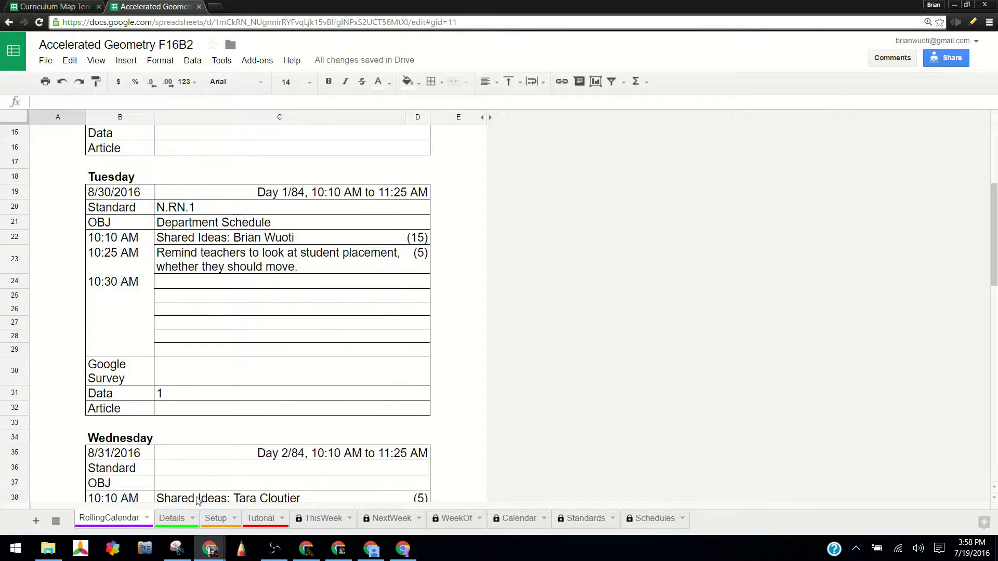
left_click(227, 515)
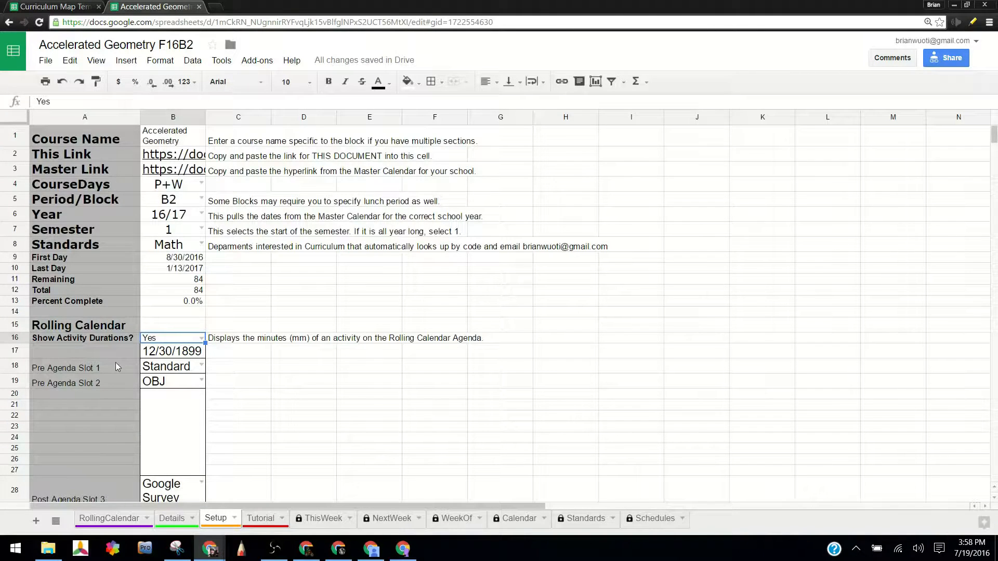
scroll(124, 348, "down", 3)
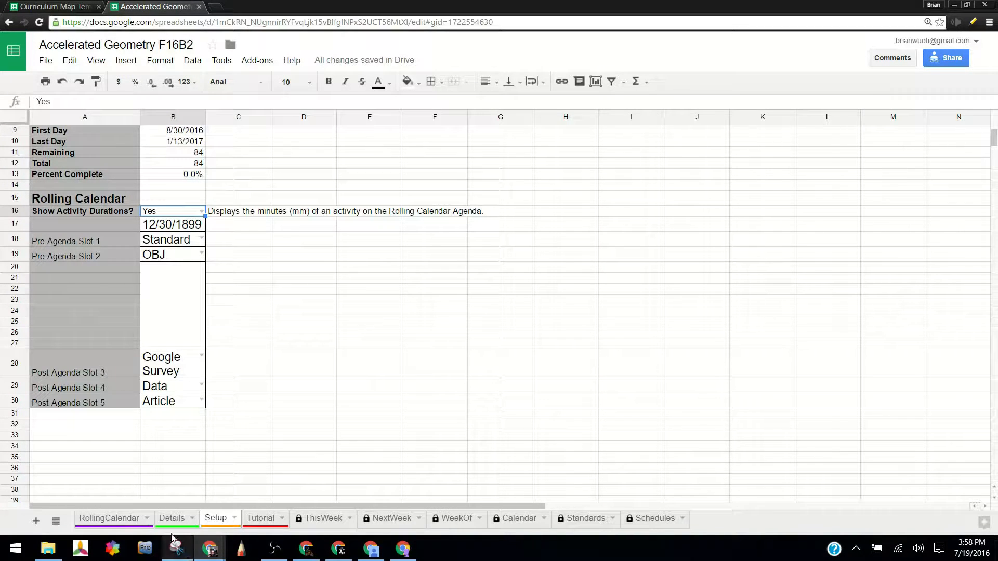
scroll(202, 398, "up", 3)
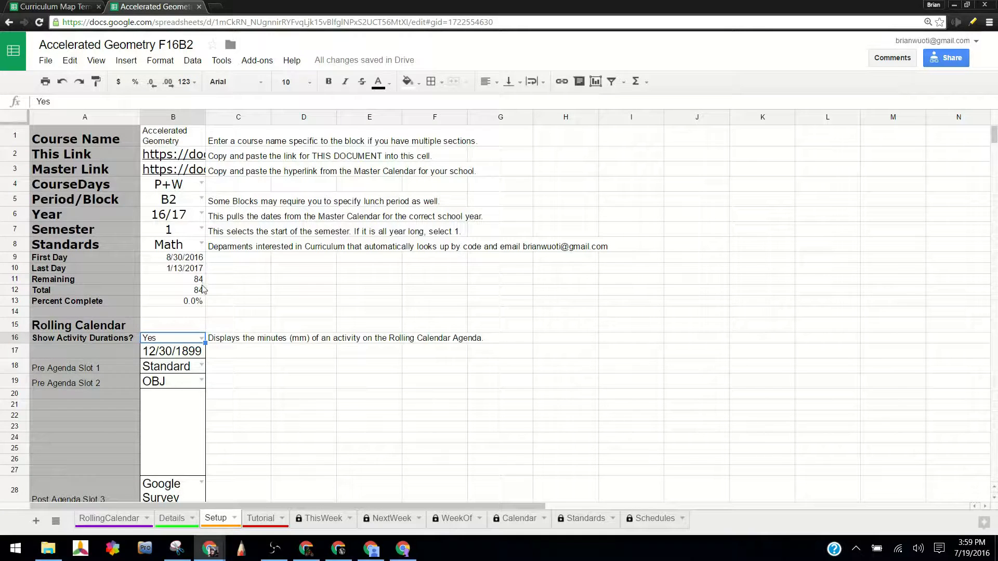
scroll(186, 300, "down", 3)
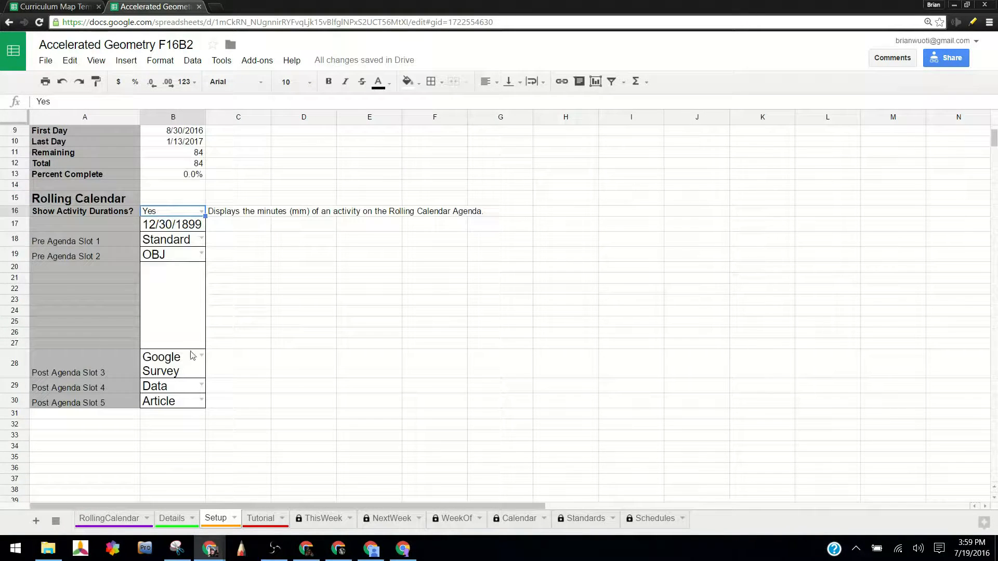
On the Details sheet, examine the Days column down to its last filled row and the Standard Description, OBJ, Classwork and Homework headings.
left_click(171, 519)
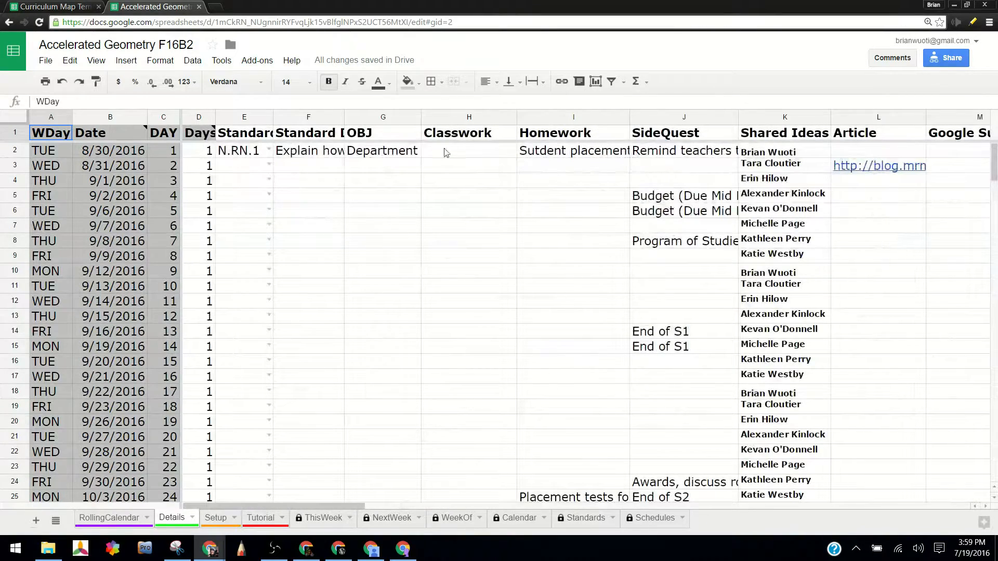
left_click(206, 155)
left_click(203, 170)
scroll(217, 295, "down", 8)
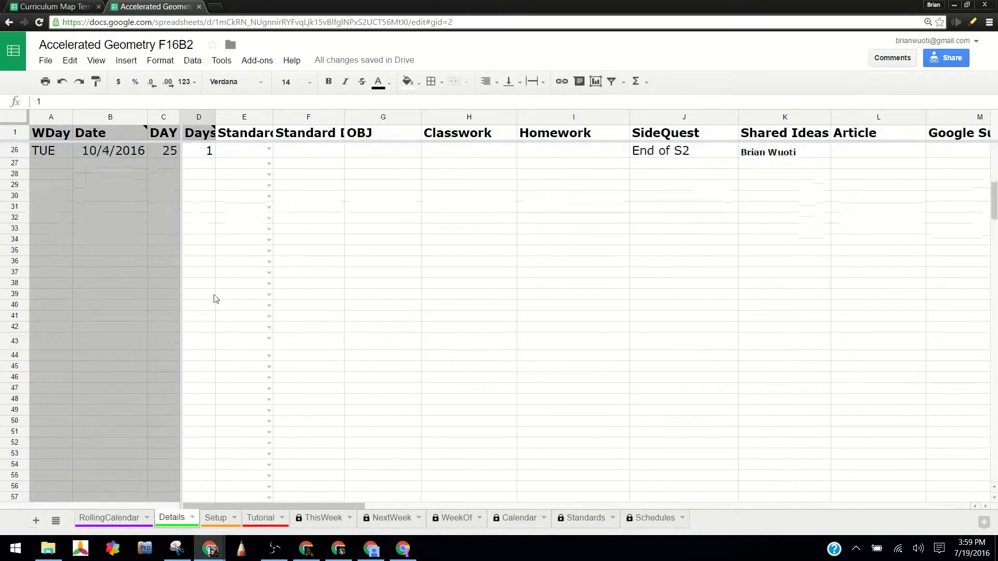
scroll(211, 294, "up", 6)
scroll(186, 293, "down", 3)
left_click(204, 290)
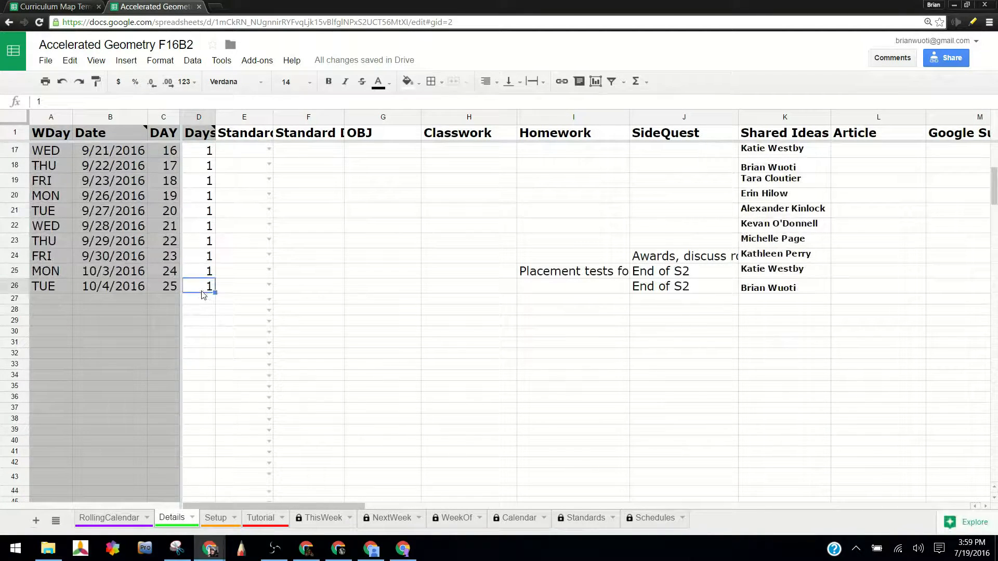
scroll(210, 421, "up", 5)
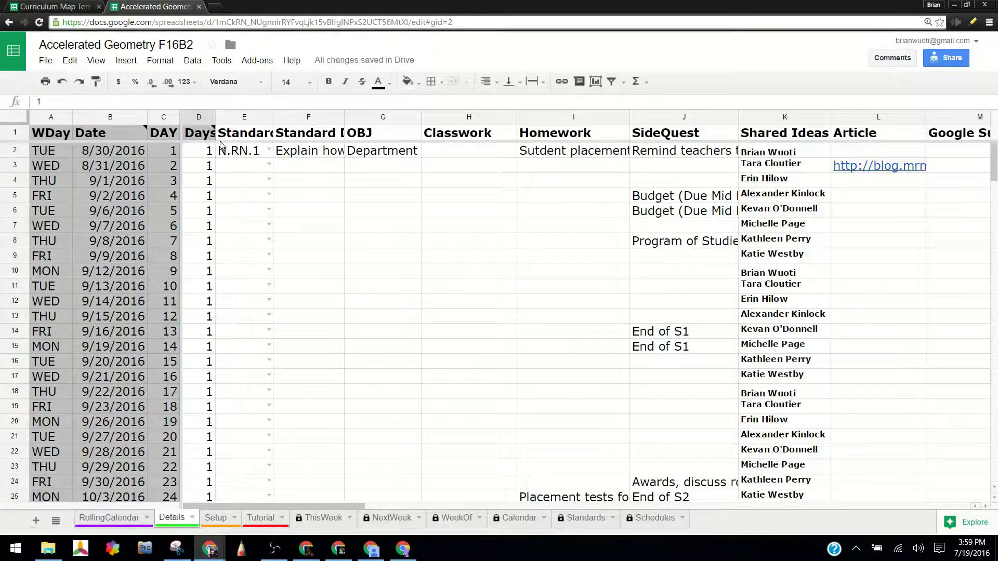
left_click(303, 135)
left_click(383, 137)
left_click(456, 136)
left_click(534, 136)
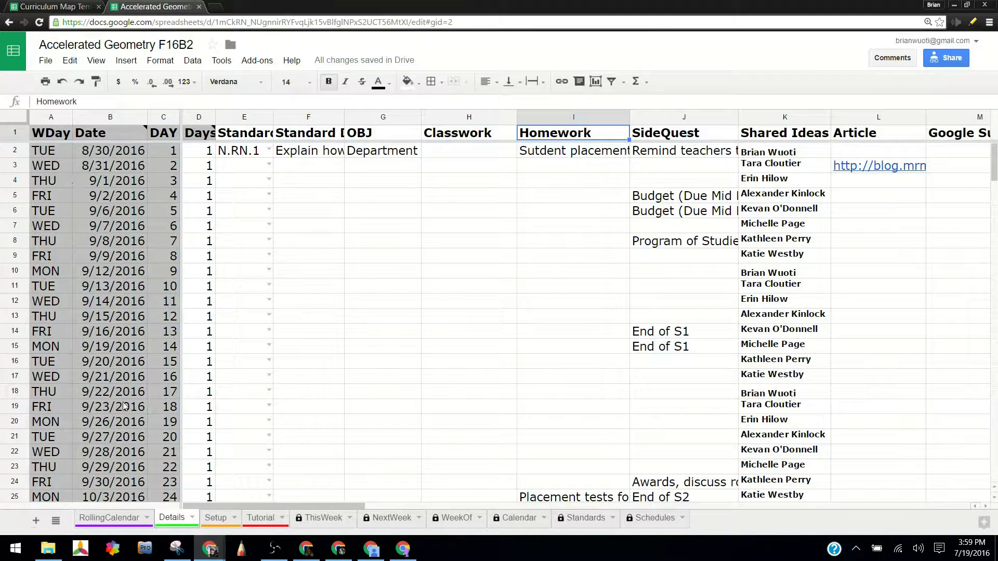
Inspect the date formula in B8 of the Details sheet, try overwriting it with 1, and undo that entry.
left_click(125, 242)
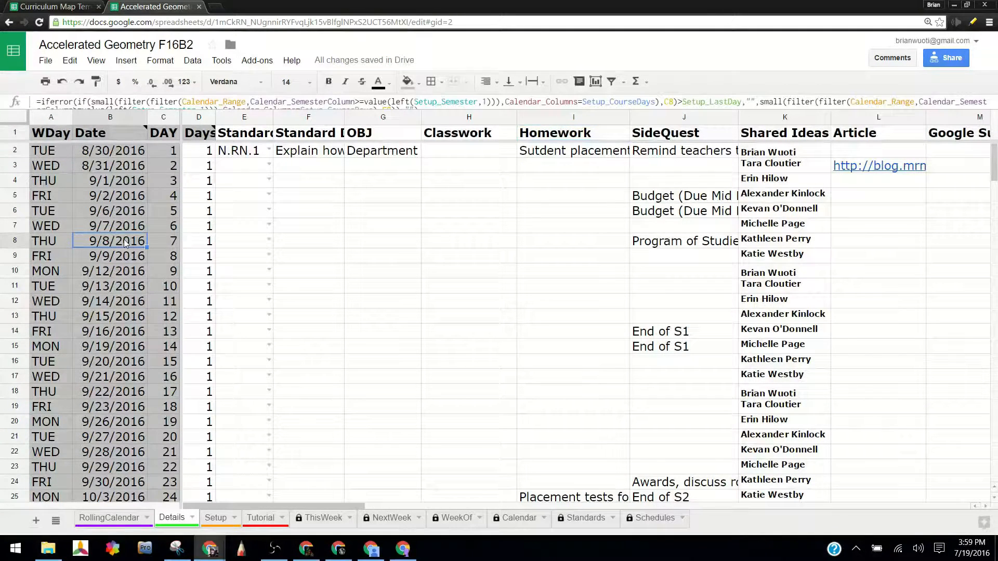
double_click(126, 242)
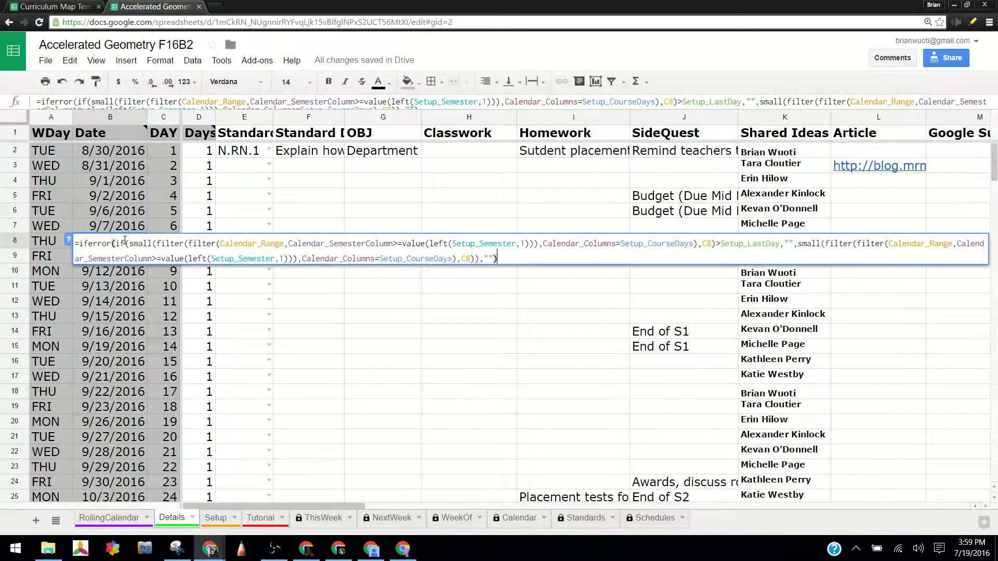
key("Escape")
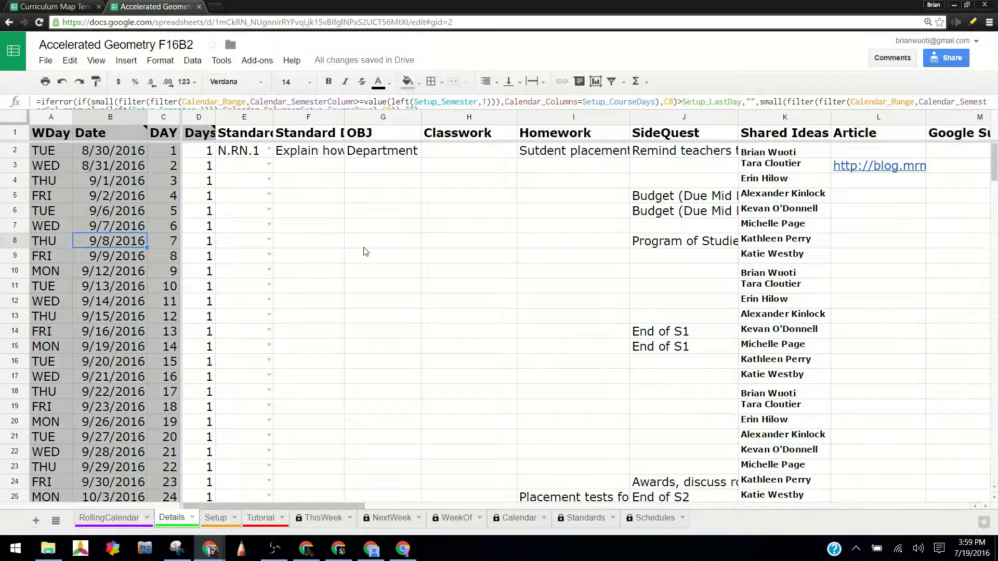
type("1")
key("Return")
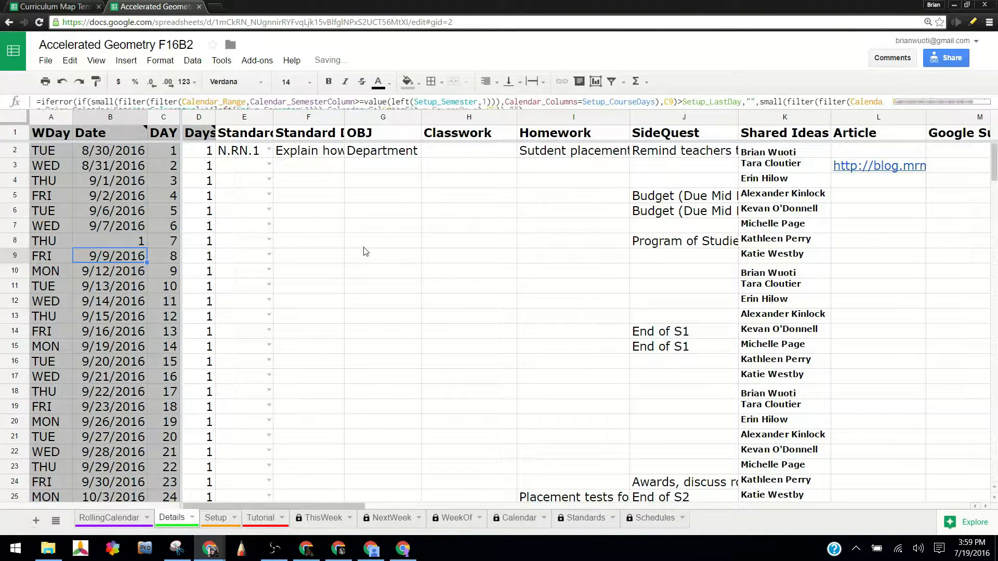
key("Up")
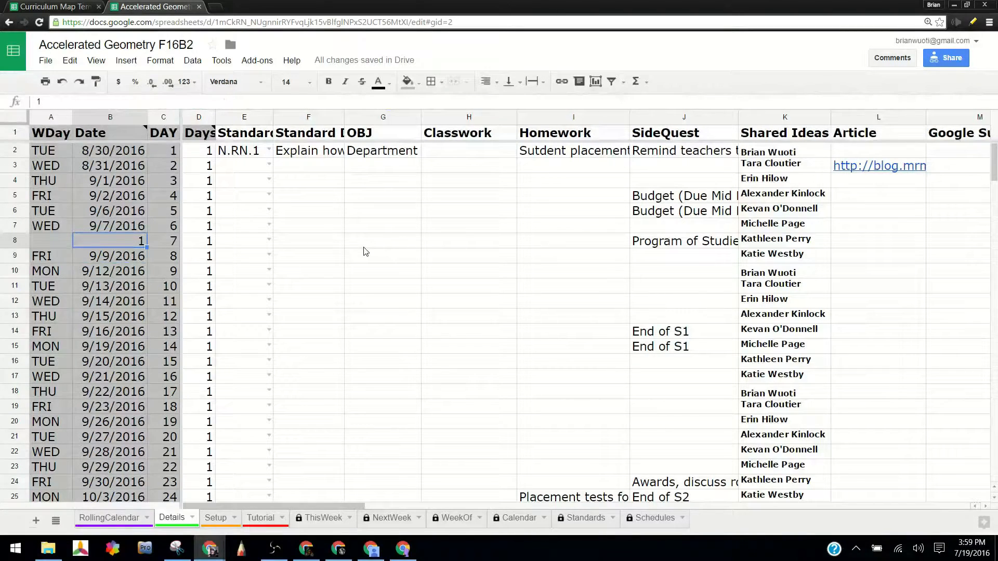
key("ctrl+z")
key("Right")
key("Right")
key("Right")
key("Right")
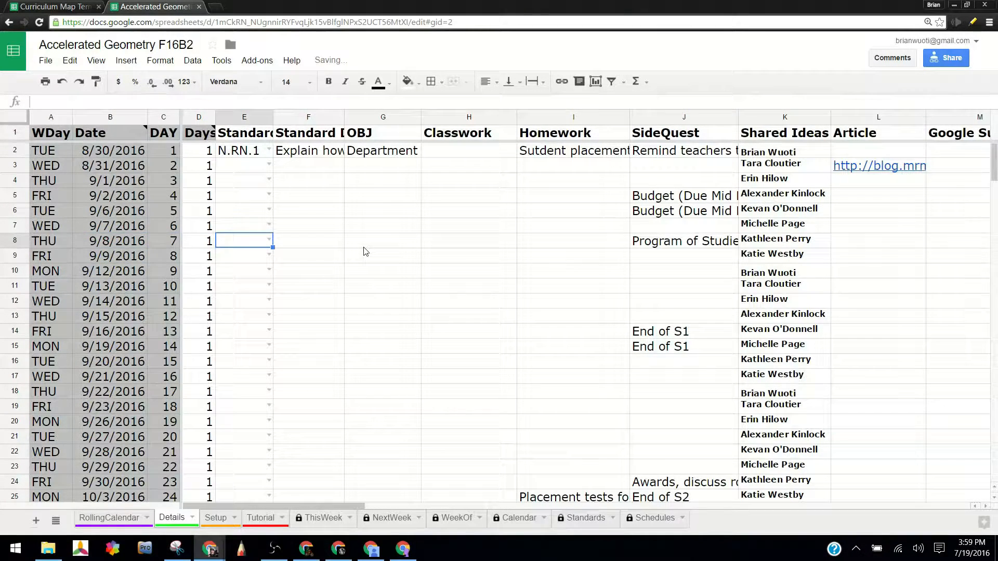
key("Left")
key("Left")
key("Left")
key("Left")
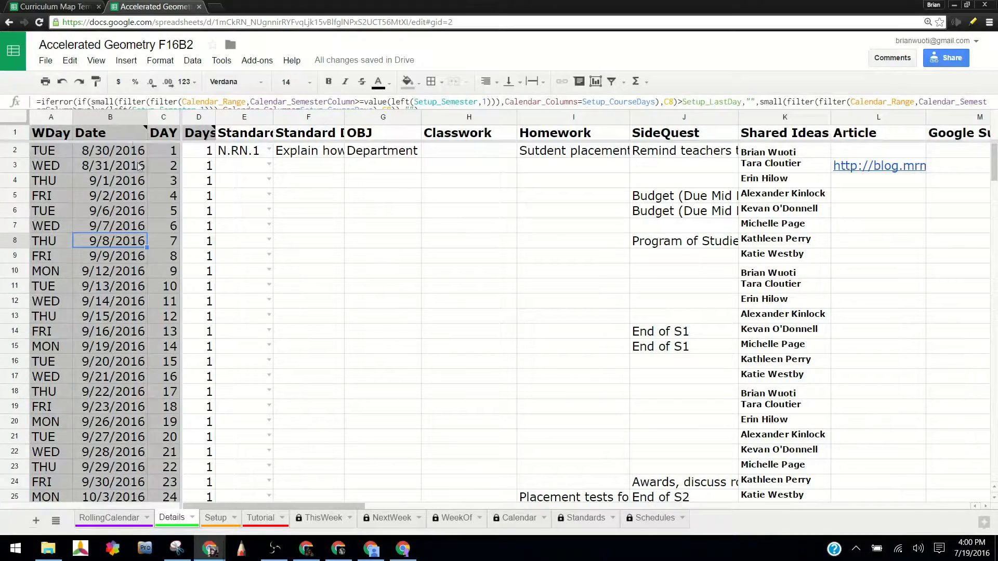
Choose A.REI.3 as the Standard for the first course day in E2 of the Details sheet.
mouse_move(217, 136)
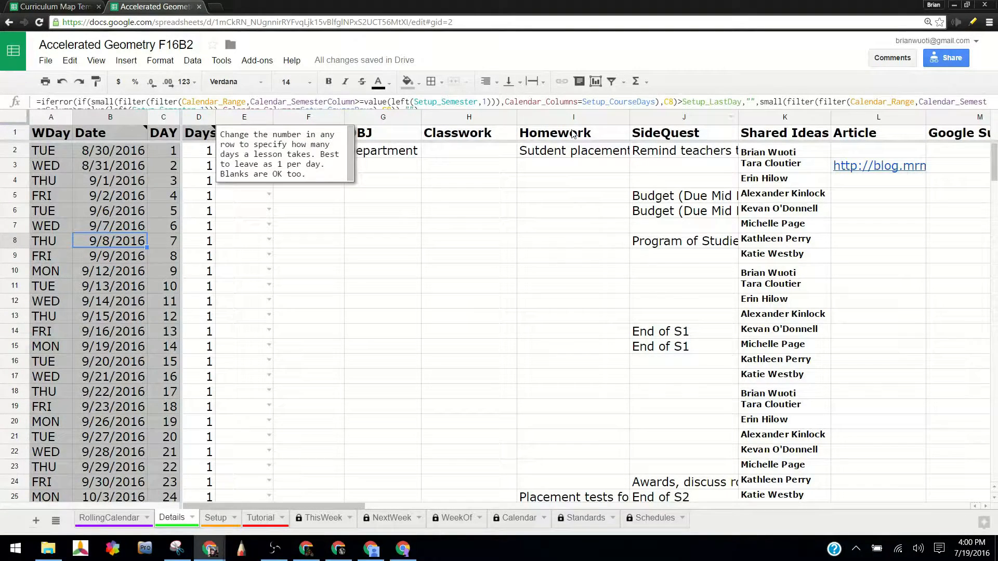
left_click(456, 136)
left_click(262, 136)
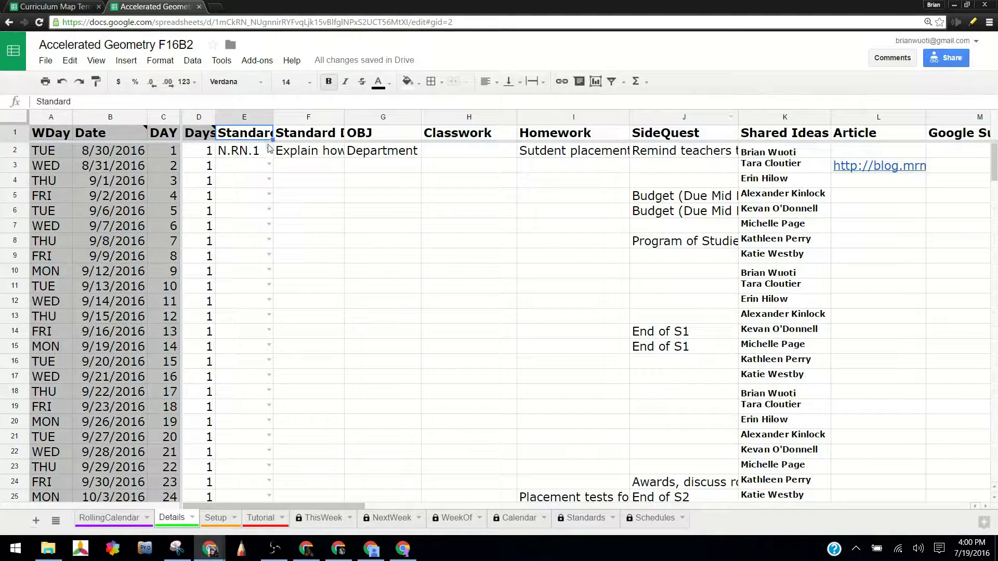
left_click(270, 152)
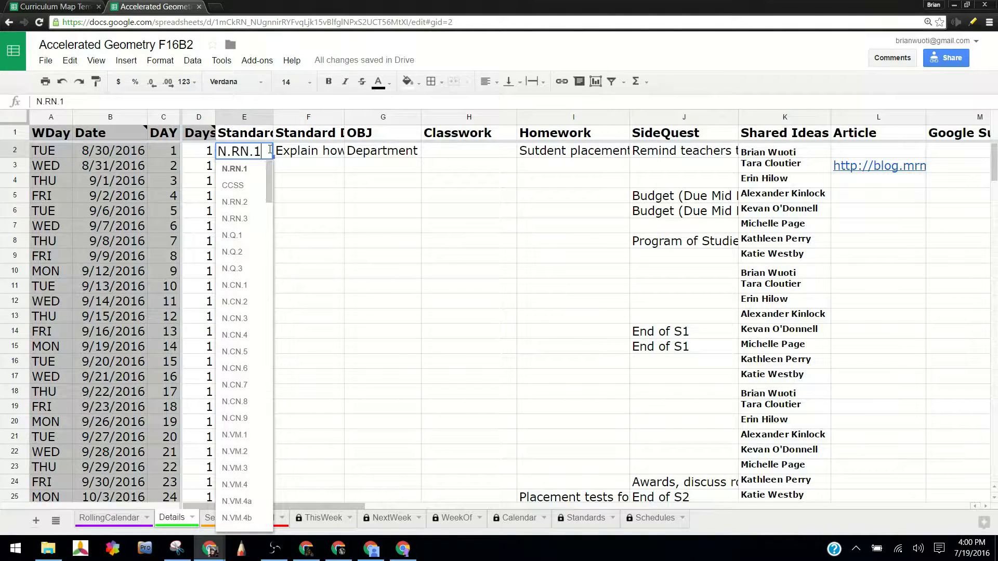
left_click_drag(268, 178, 267, 290)
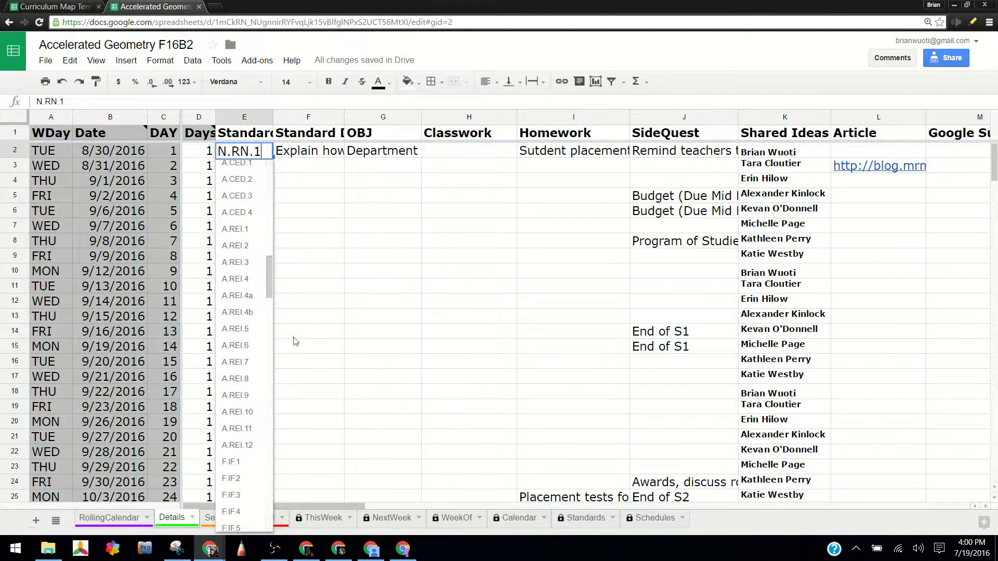
left_click(248, 263)
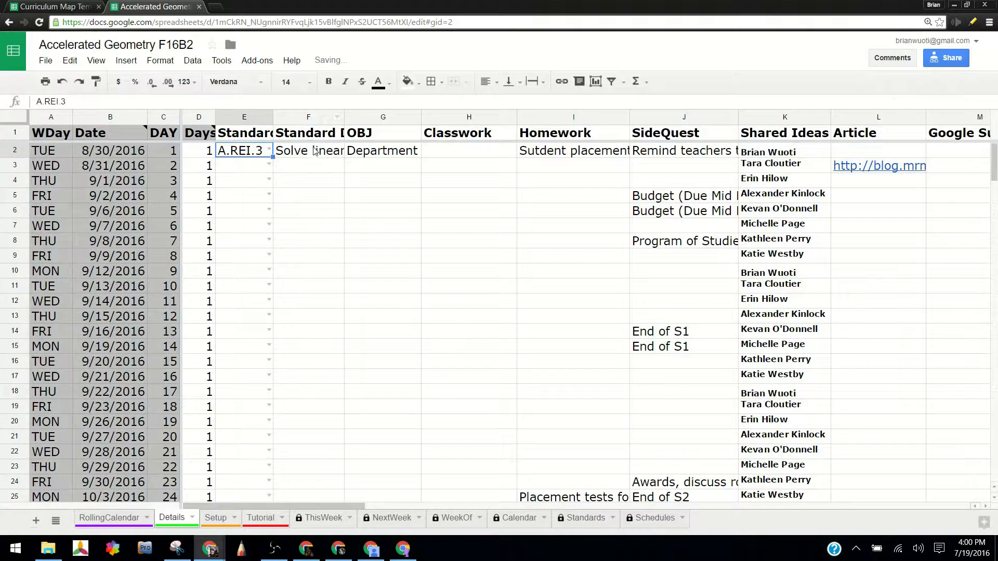
Widen the Standard Description column and wrap the text in all cells of the Details sheet, allowing the edit to the protected part.
left_click_drag(344, 117, 467, 117)
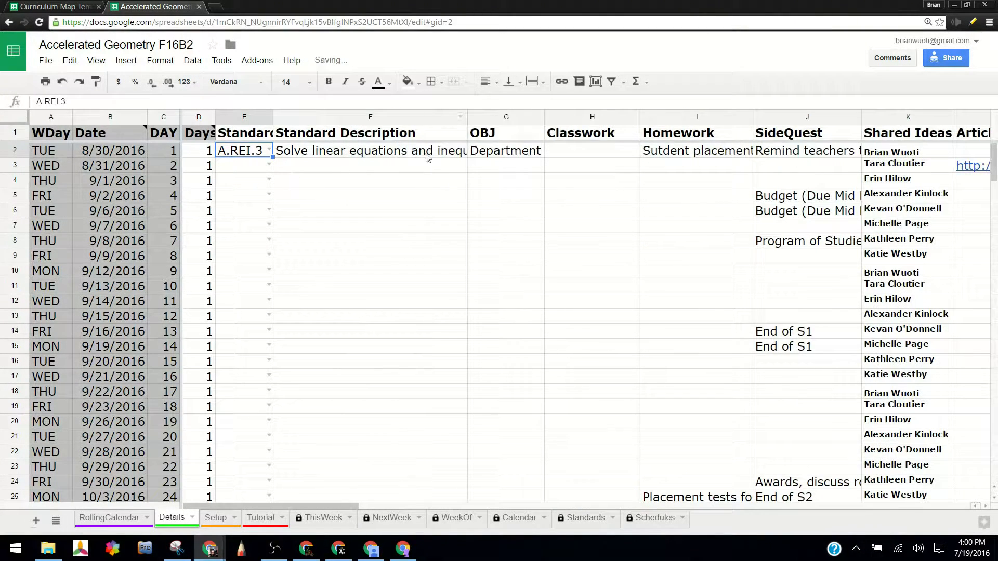
left_click(426, 155)
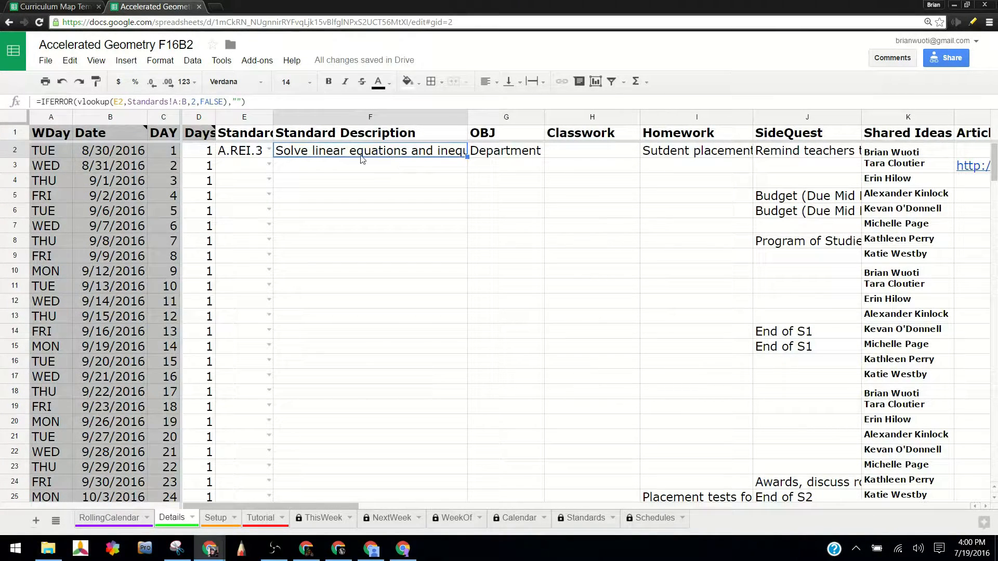
left_click(17, 123)
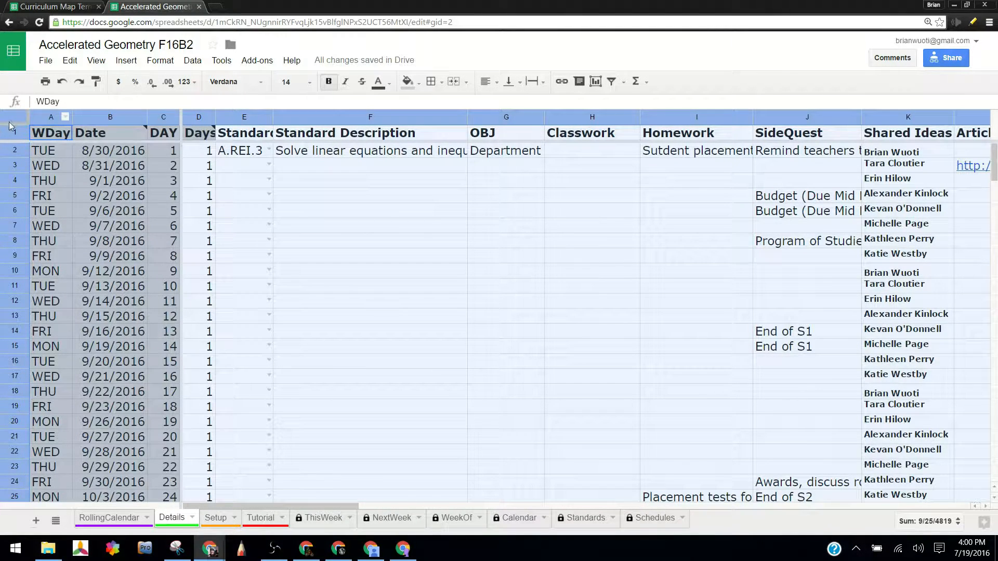
left_click(544, 83)
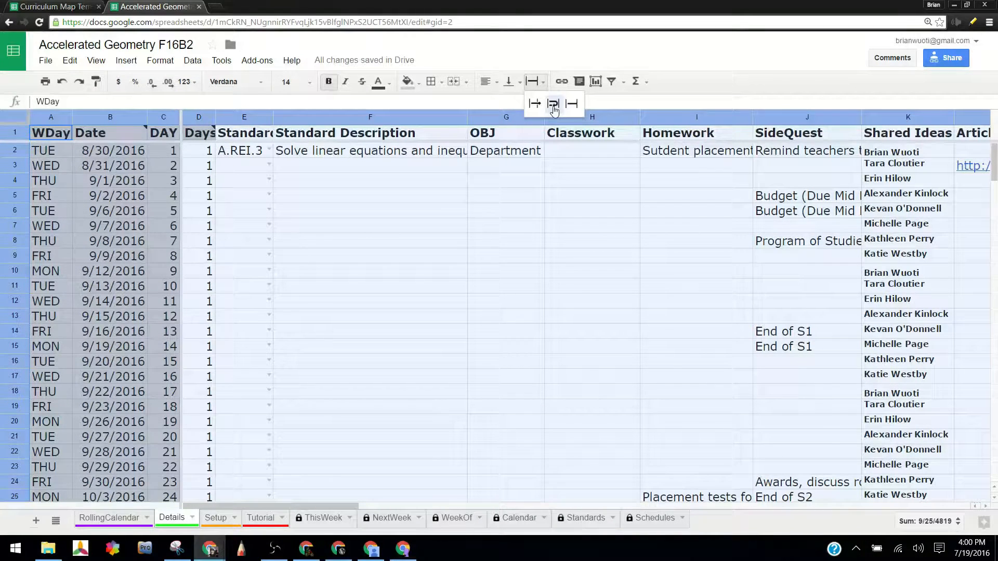
left_click(554, 105)
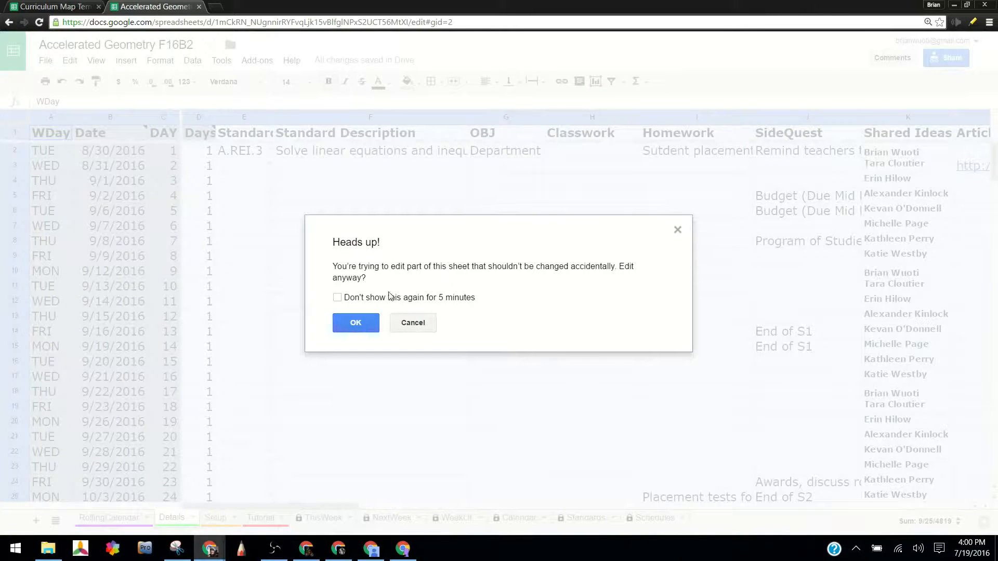
key("Return")
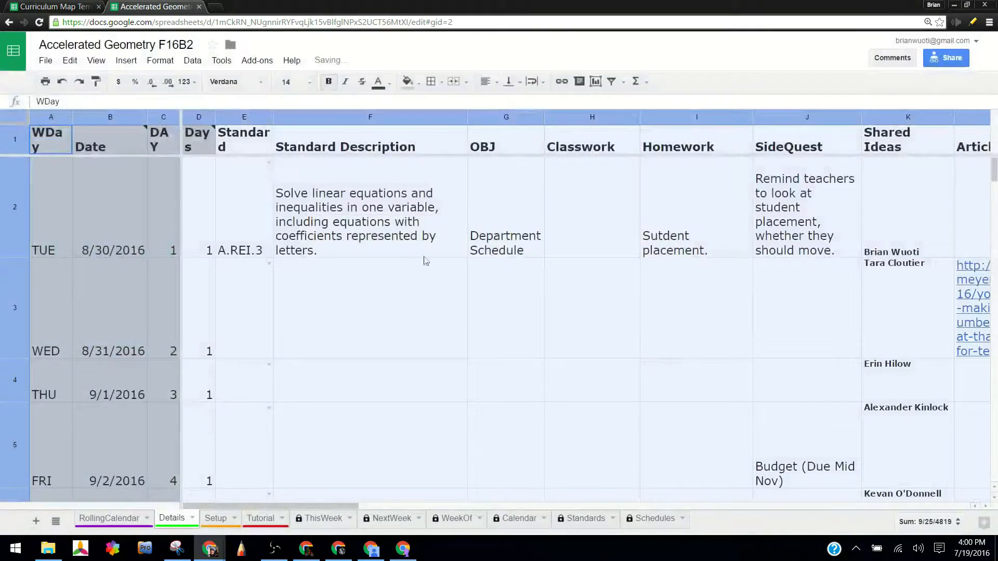
left_click(363, 238)
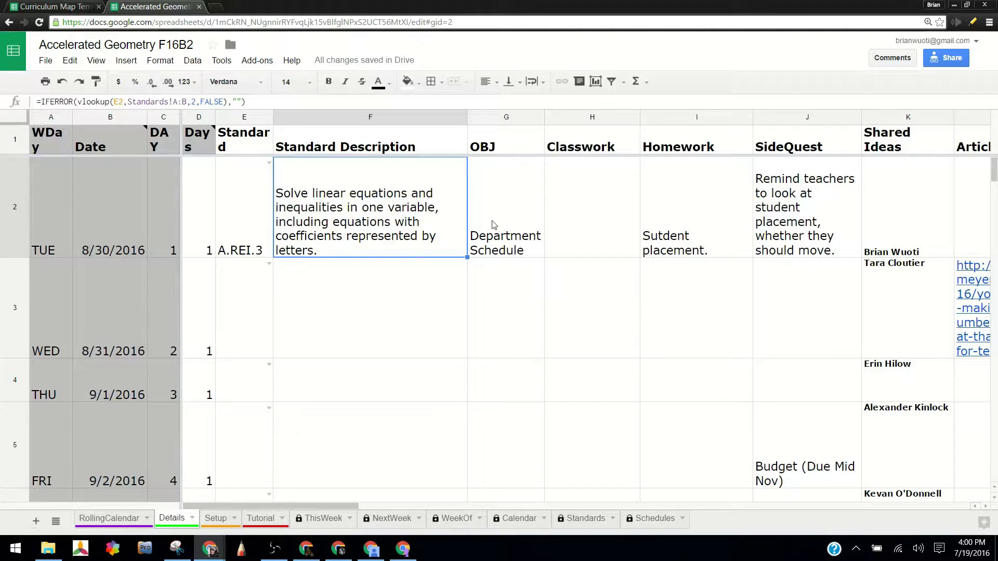
scroll(491, 303, "down", 5)
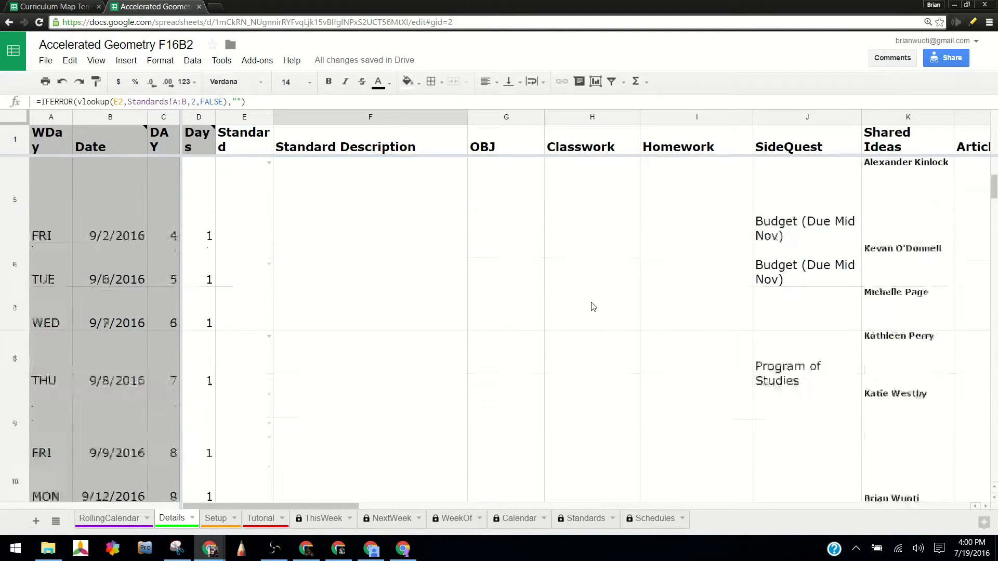
scroll(591, 306, "up", 4)
scroll(453, 247, "up", 1)
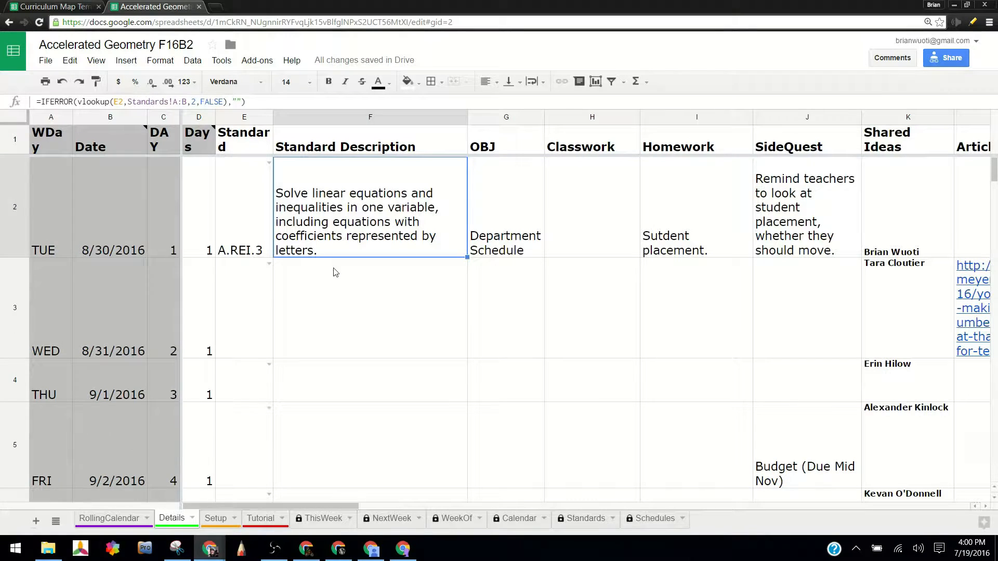
Set the text in all cells of the Details sheet to overflow, allowing the protected edit, and inspect the lookup formula in F2.
left_click(15, 118)
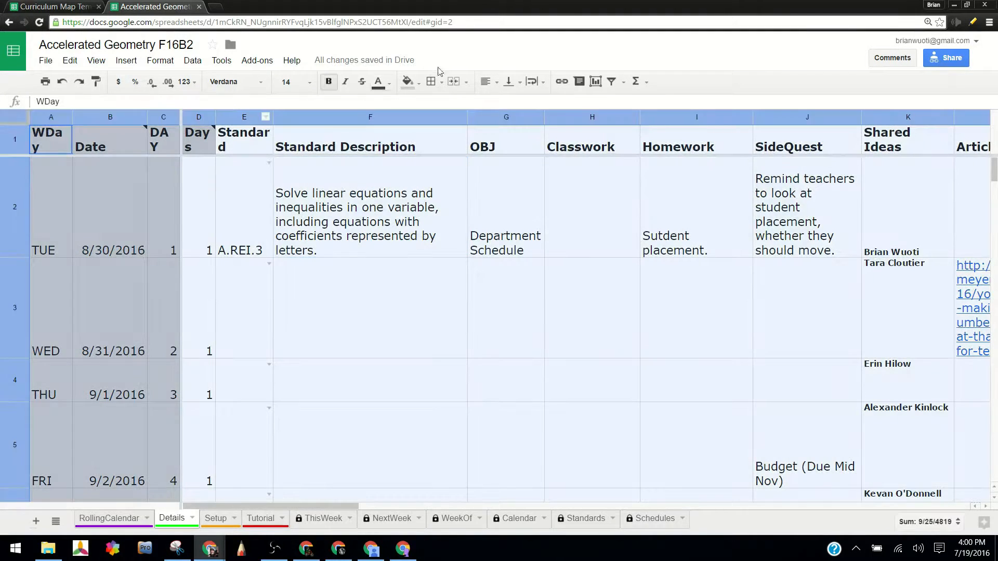
left_click(536, 81)
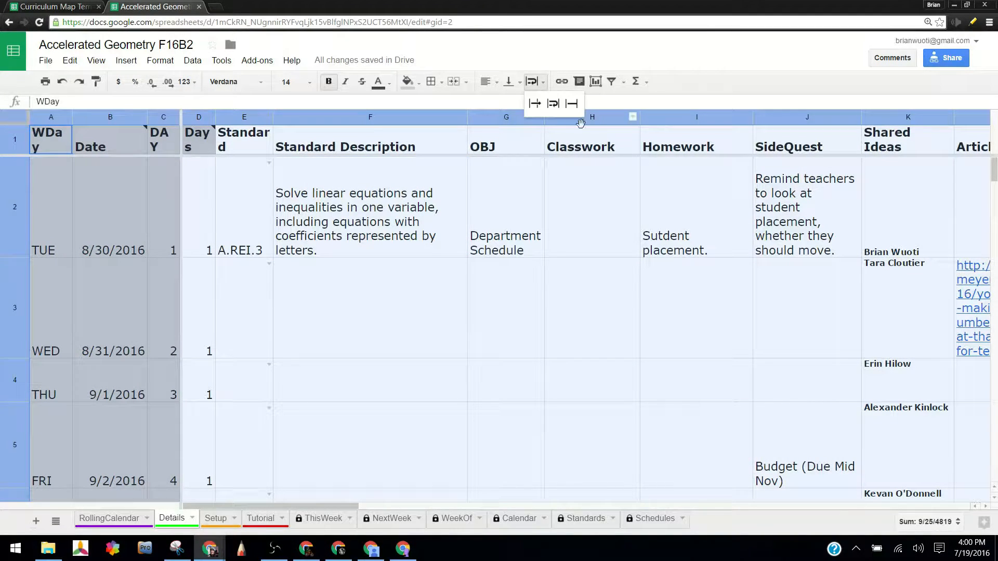
left_click(537, 104)
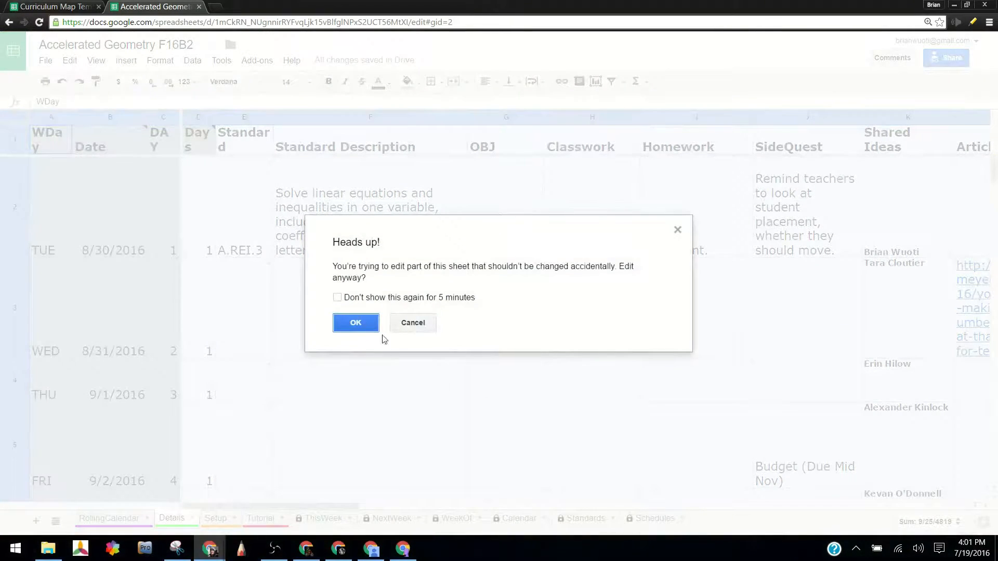
key("Return")
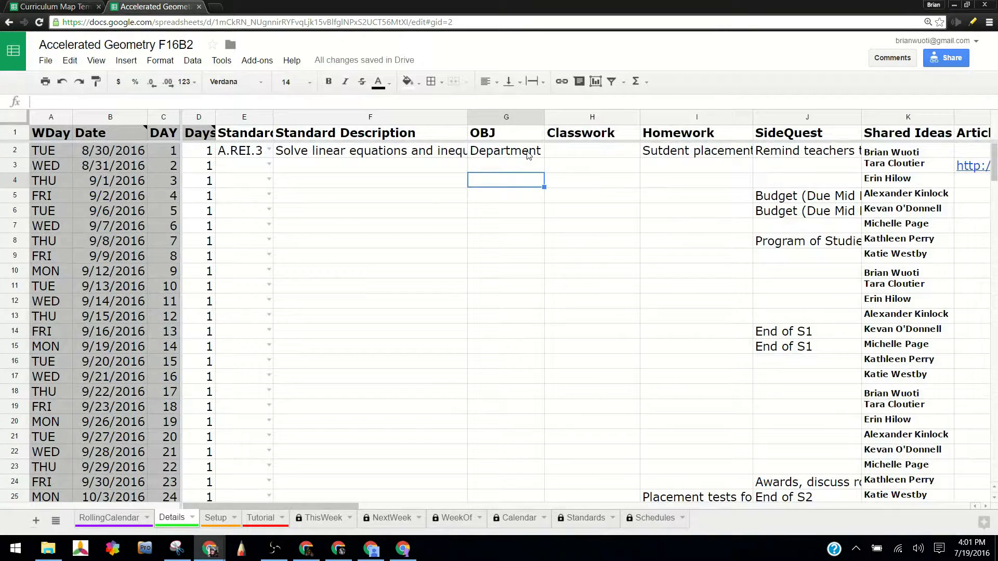
double_click(399, 153)
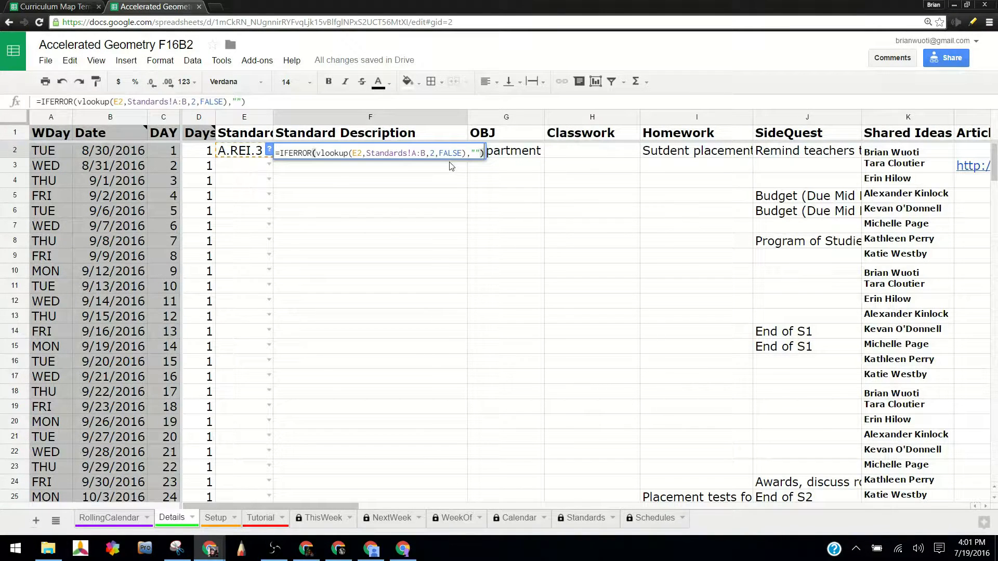
key("Escape")
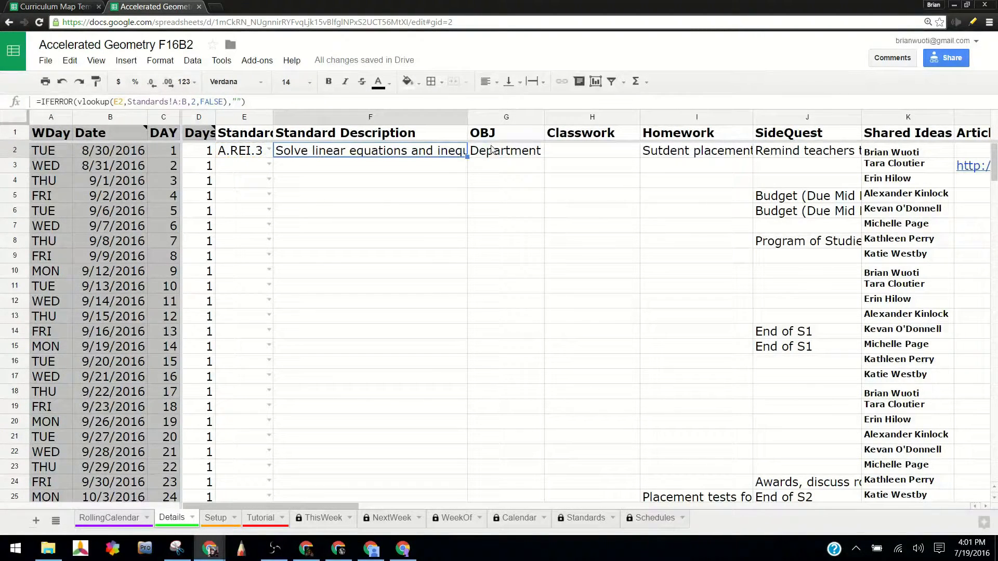
Widen the OBJ column and narrow the Standard Description column of the Details sheet.
left_click(518, 140)
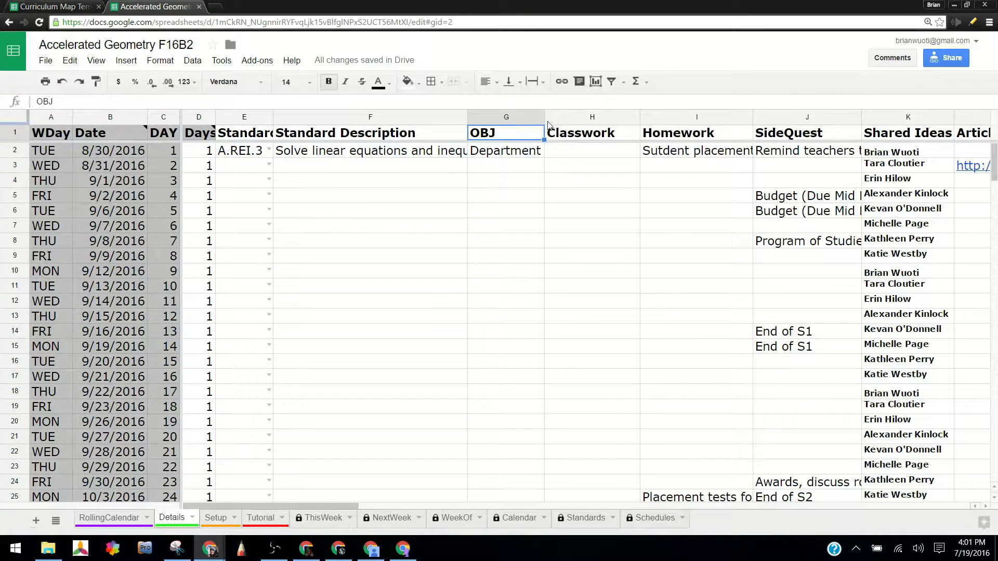
left_click_drag(544, 119, 654, 118)
left_click_drag(467, 118, 384, 118)
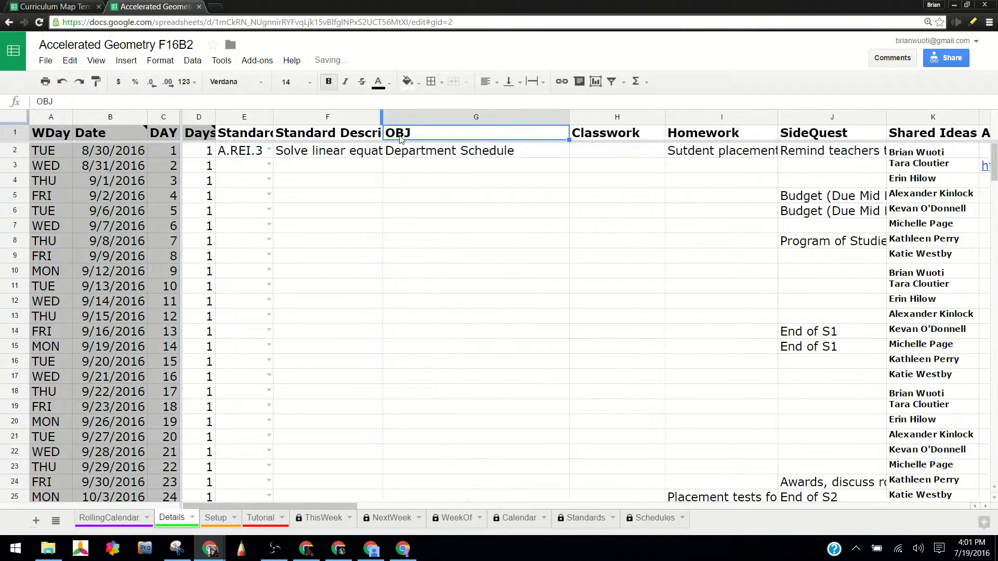
In the OBJ column, enter "Introductions." in G2 and "Points, Lines and Planes." in G4.
left_click(496, 152)
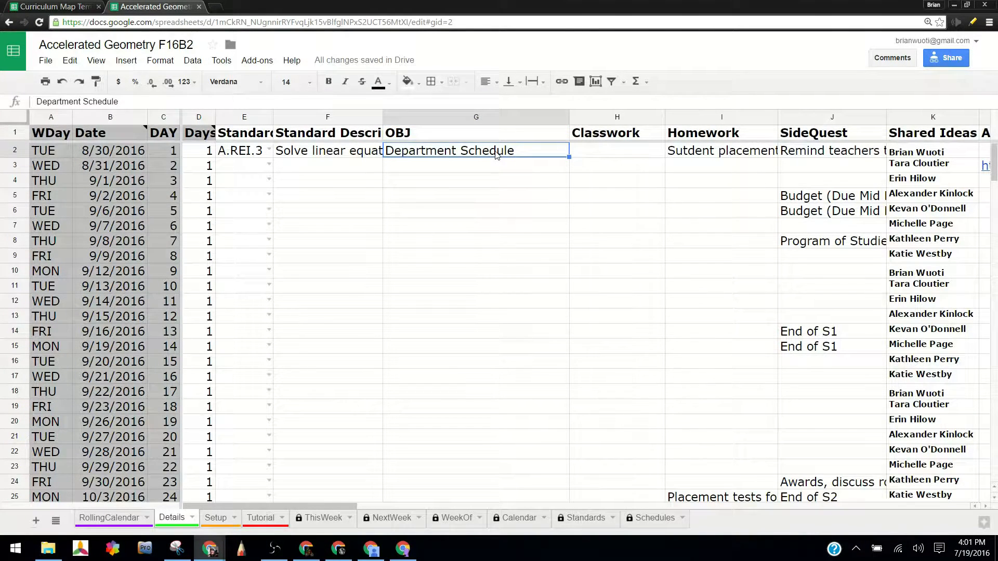
type("Introductions.")
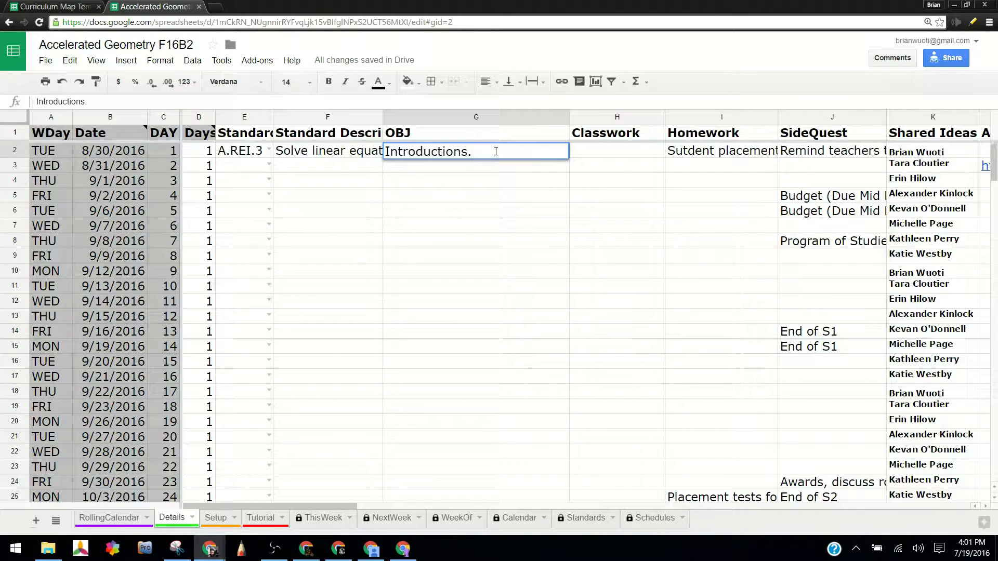
key("Return")
key("Down")
type("Poin")
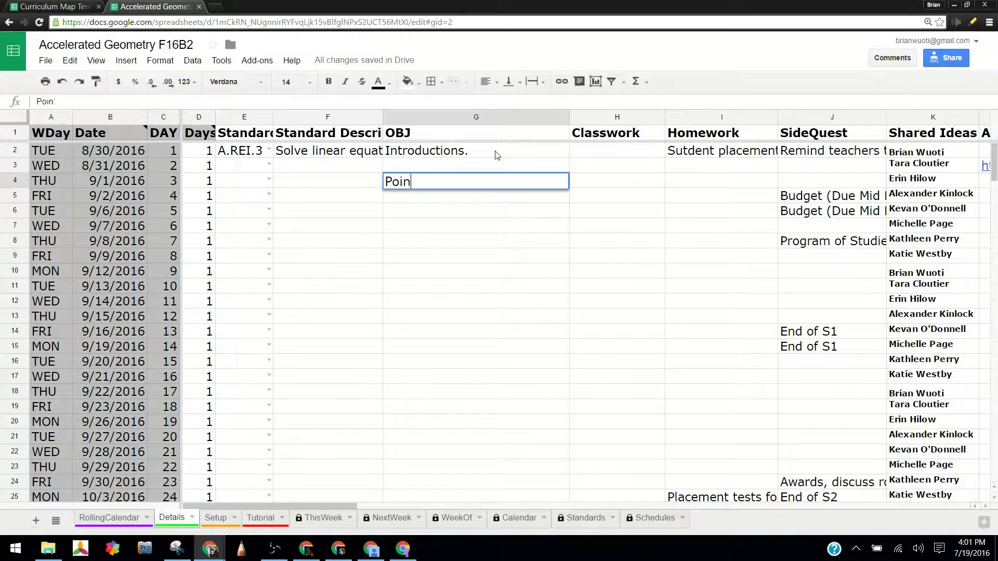
type("ts, Lines and Plane")
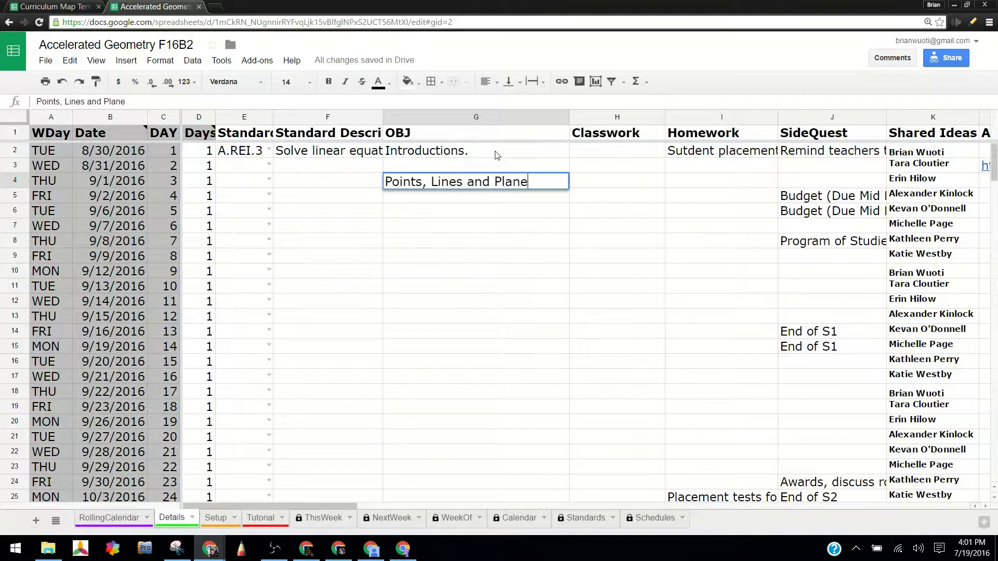
key("Return")
Clear the Days value in D3 so that row no longer counts as a separate course day.
key("Up")
key("Up")
key("Left")
key("Right")
key("Left")
key("Left")
key("Left")
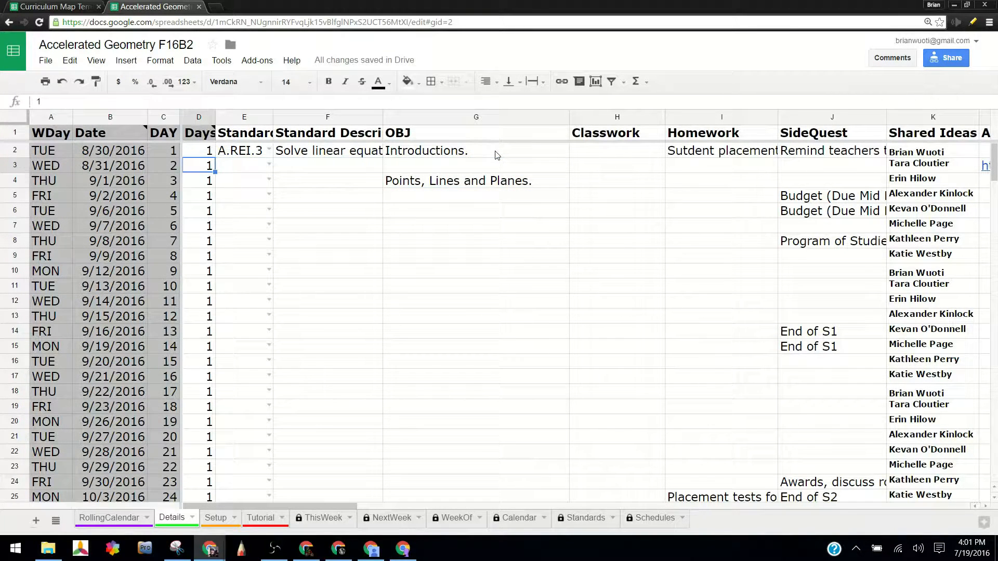
key("Delete")
key("Down")
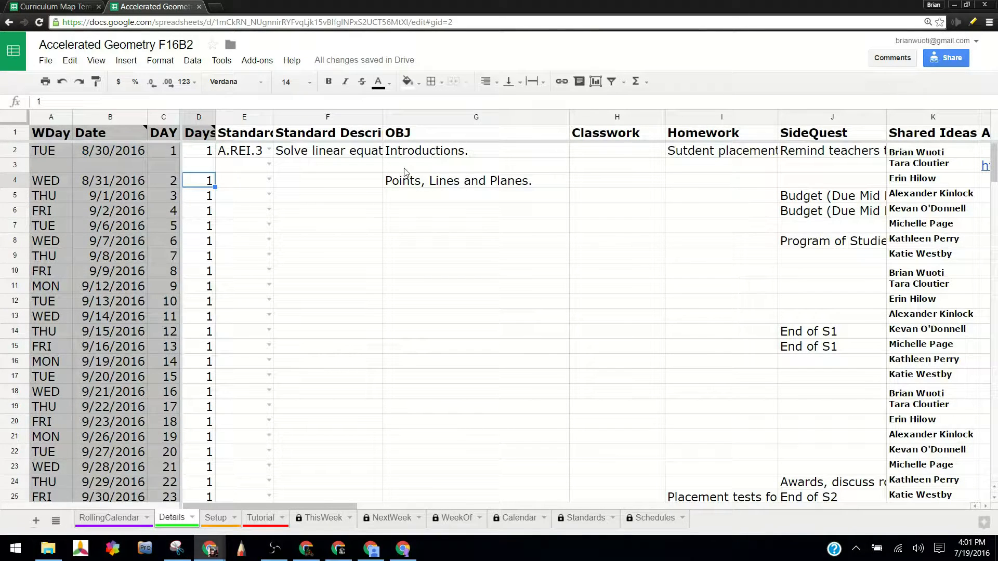
Examine how the OBJ entries line up with the course dates around the empty Days cell D3.
left_click(415, 154)
left_click(401, 182)
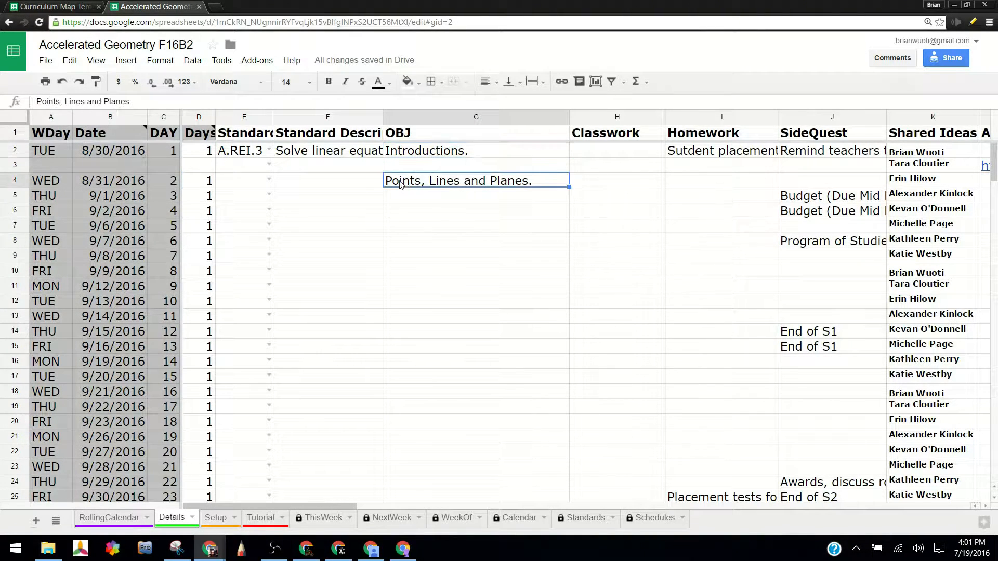
left_click(426, 212)
left_click(410, 349)
left_click(427, 443)
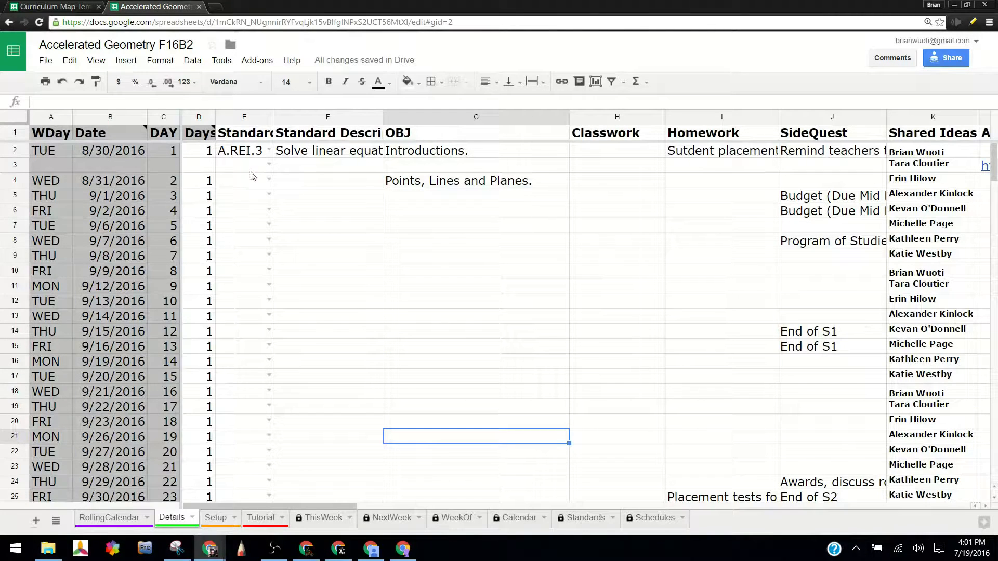
left_click(203, 167)
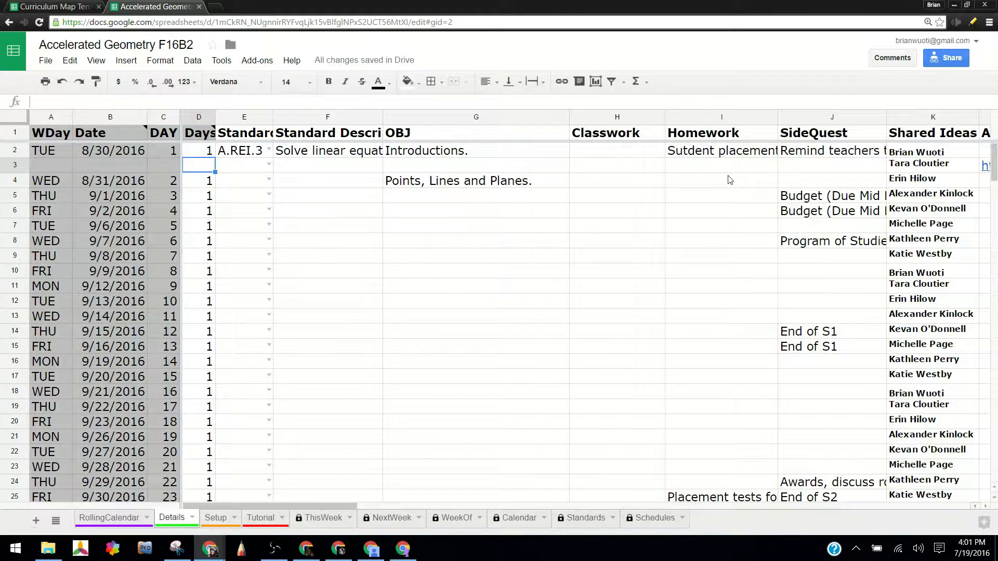
Retitle the SideQuest heading in J1 as "Khan Academey".
left_click(624, 137)
left_click(718, 136)
left_click(839, 134)
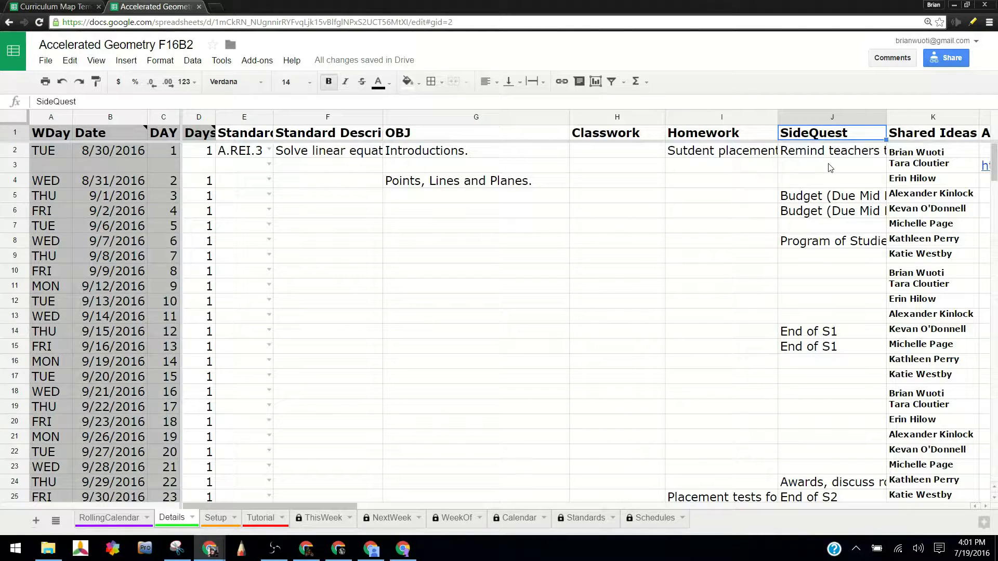
type("Khan ")
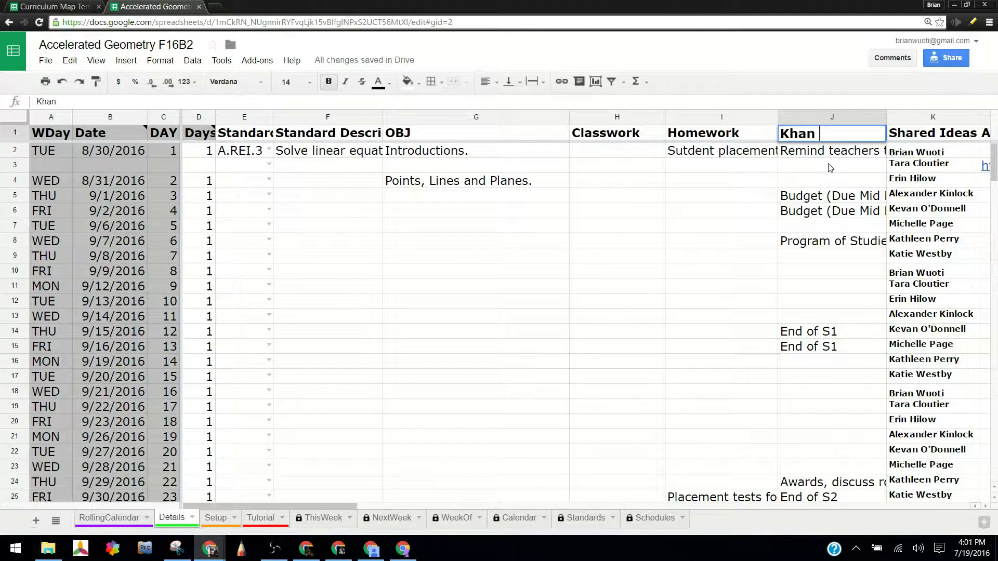
type("Academey")
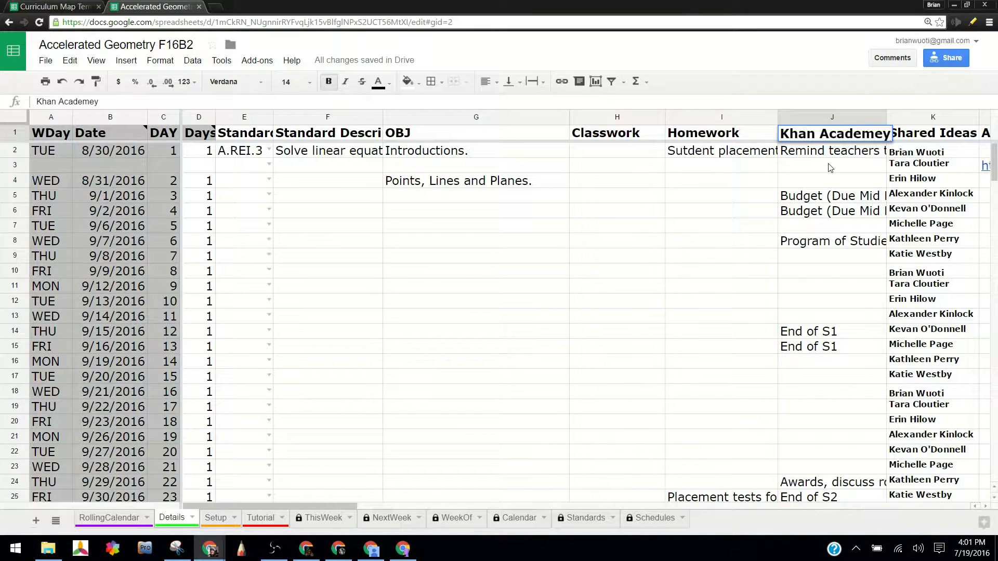
key("Return")
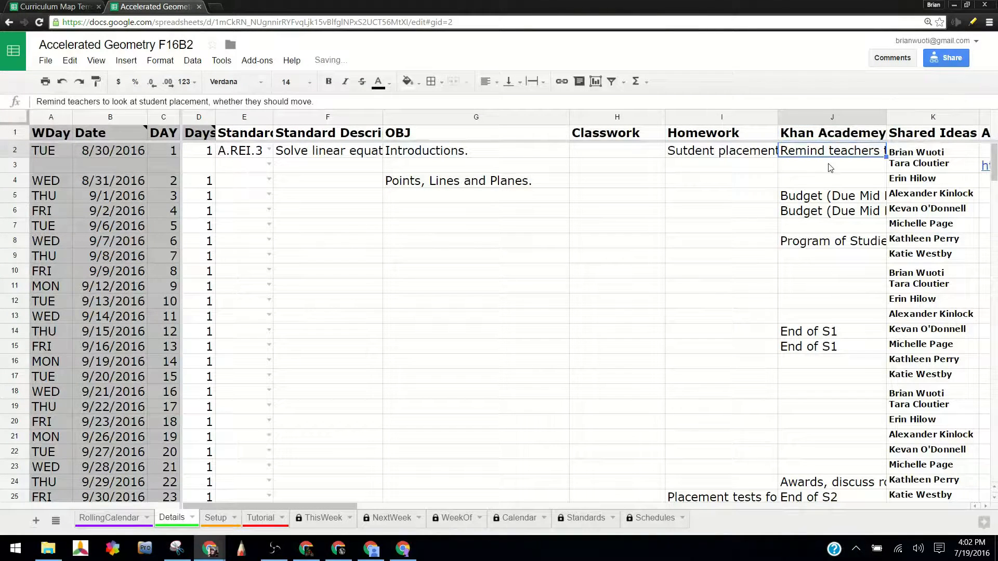
Delete all the names listed under the Shared Ideas heading, from K2 down to K26.
key("Up")
key("Right")
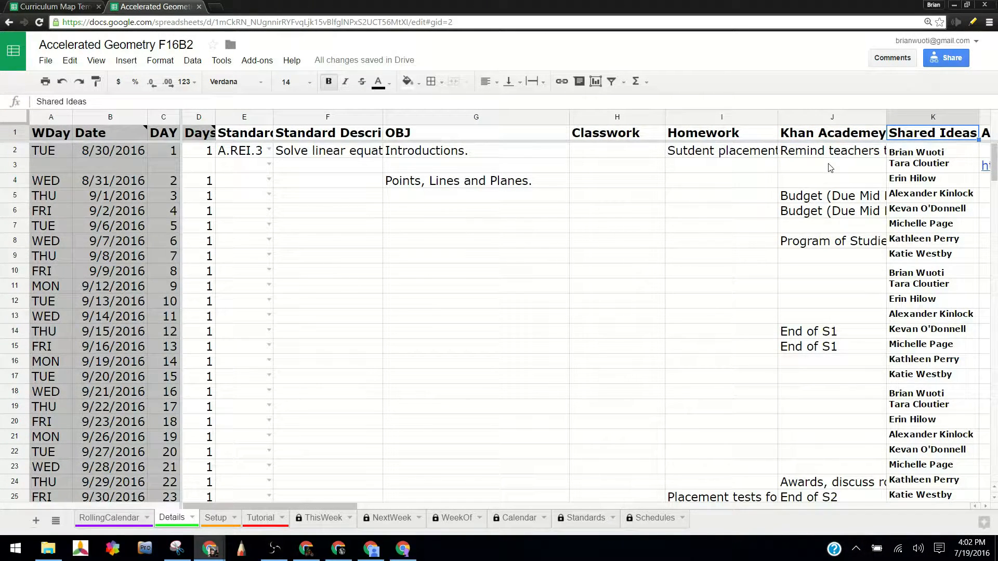
key("Down")
key("ctrl+shift+Down")
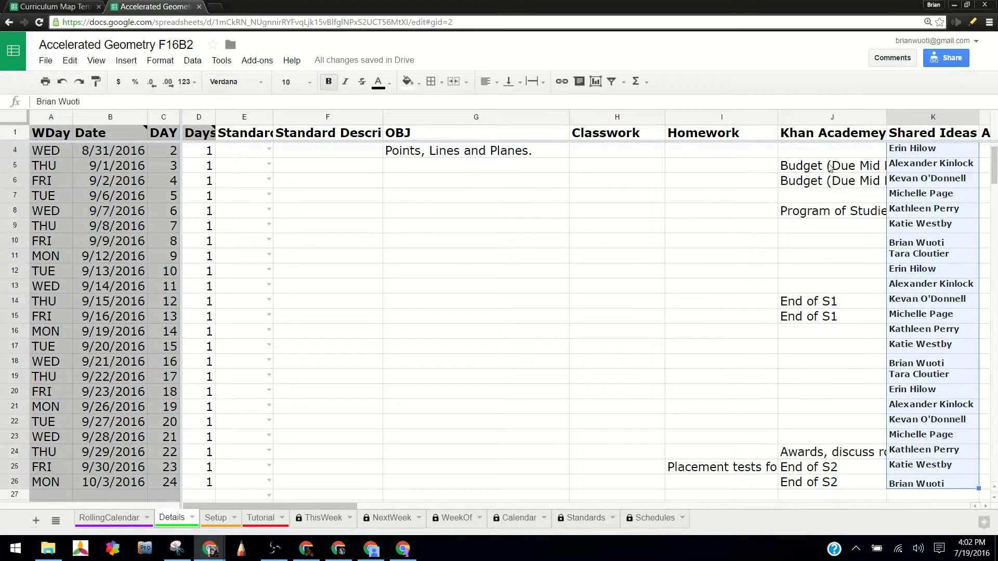
key("Delete")
key("Up")
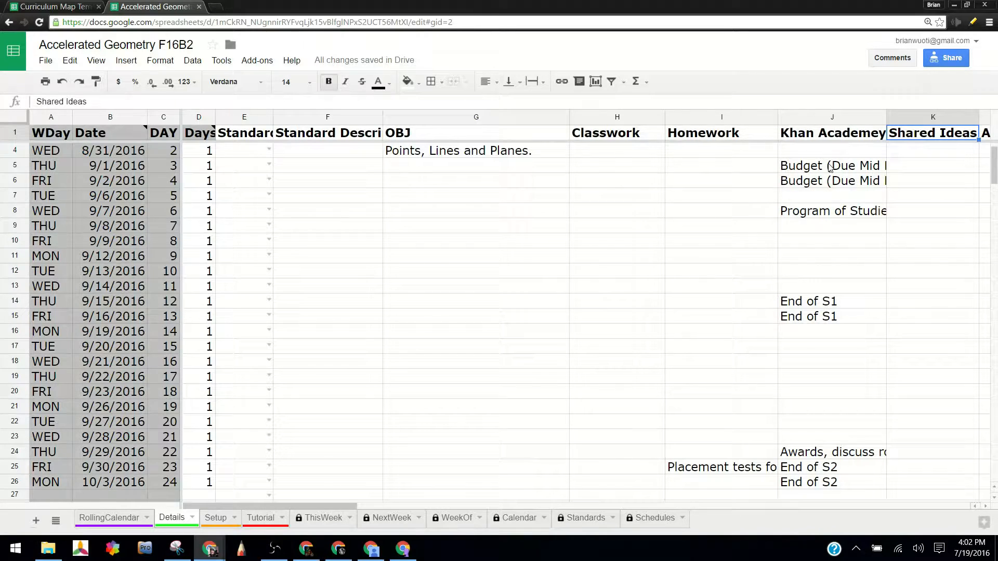
Delete the old entries under the Khan Academey heading, from J2 down to J26.
key("Left")
key("Down")
key("shift+Down")
key("shift+Down")
key("shift+Down")
key("shift+Down")
key("shift+Down")
key("shift+Down")
key("shift+Down")
key("shift+Down")
key("shift+Down")
key("shift+Down")
key("shift+Down")
key("shift+Down")
key("shift+Down")
key("shift+Down")
key("shift+Down")
key("shift+Down")
key("shift+Down")
key("shift+Down")
key("shift+Down")
key("shift+Down")
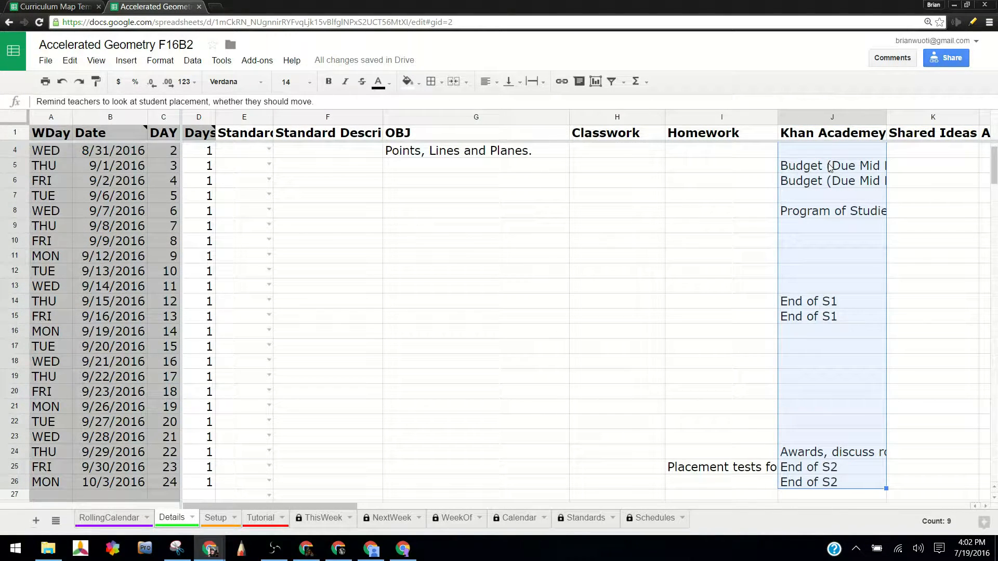
key("Delete")
key("Up")
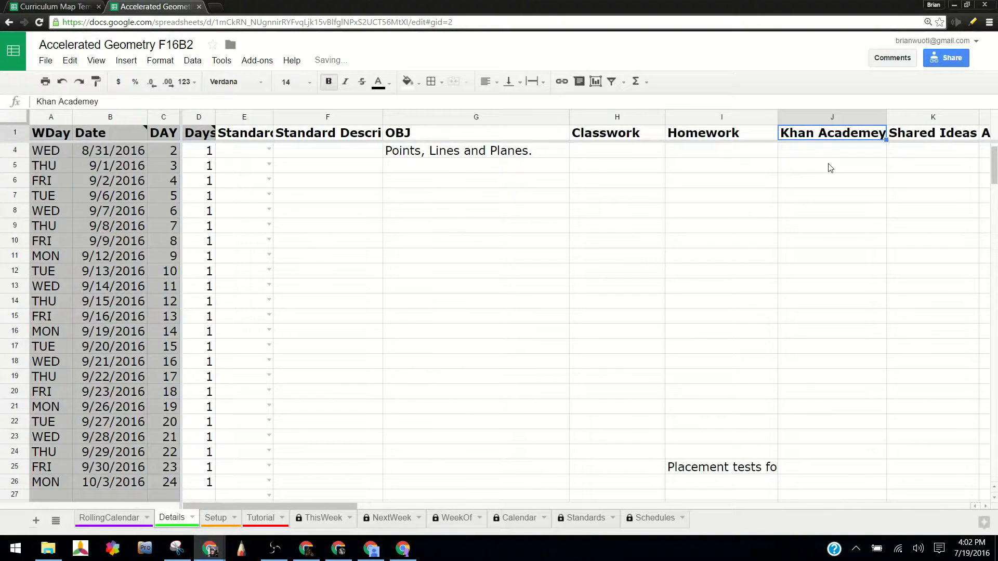
Retitle the Shared Ideas heading in K1 as "Old Textbook page".
key("Right")
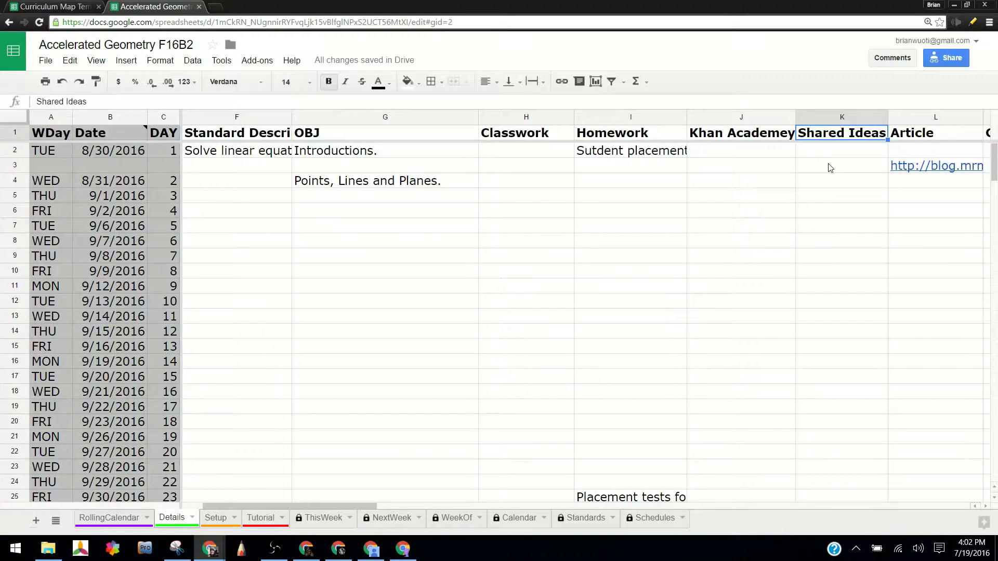
type("Old Te")
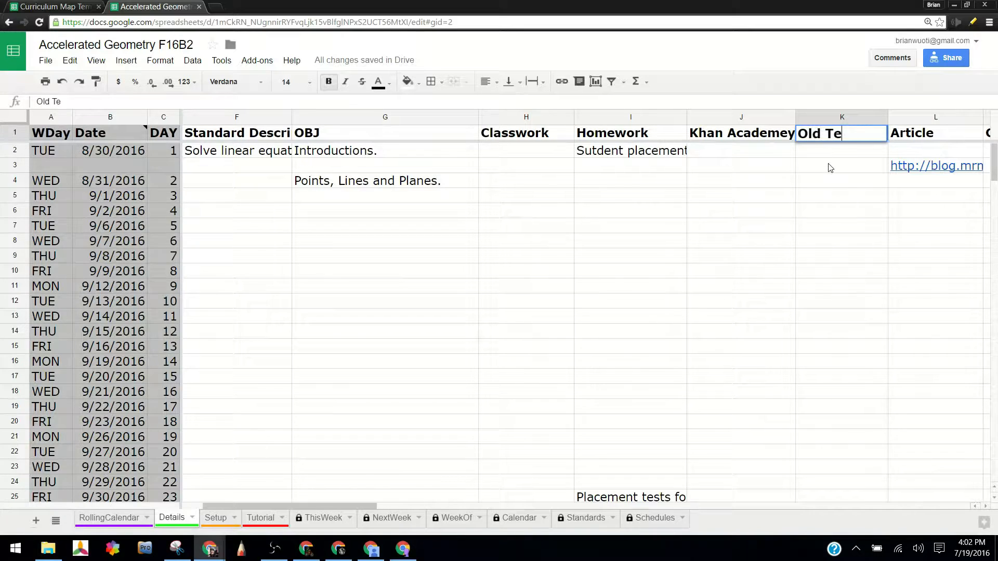
type("xtbook page")
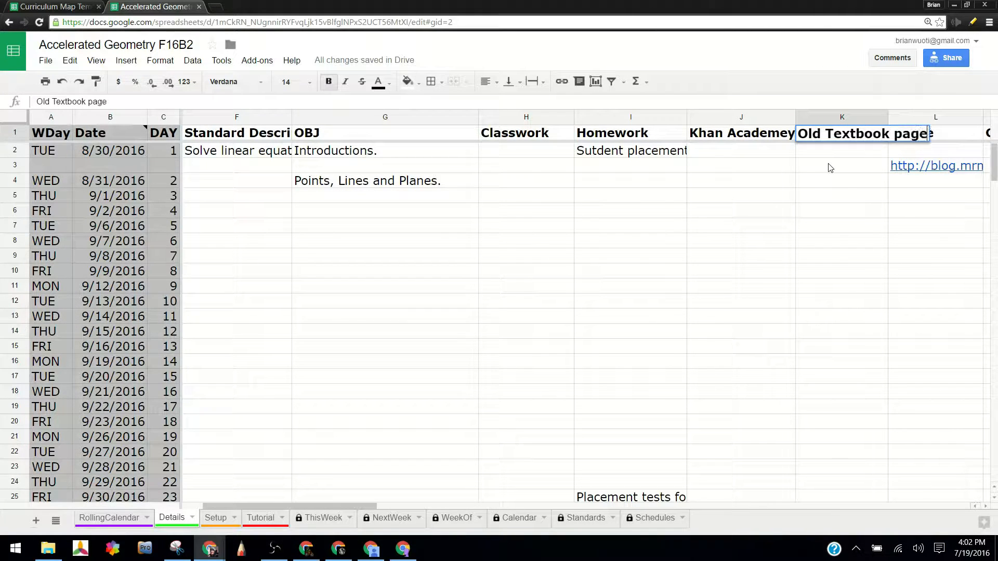
key("Return")
Enter 13 as the textbook page for the Points, Lines and Planes lesson in K4.
key("Down")
key("Down")
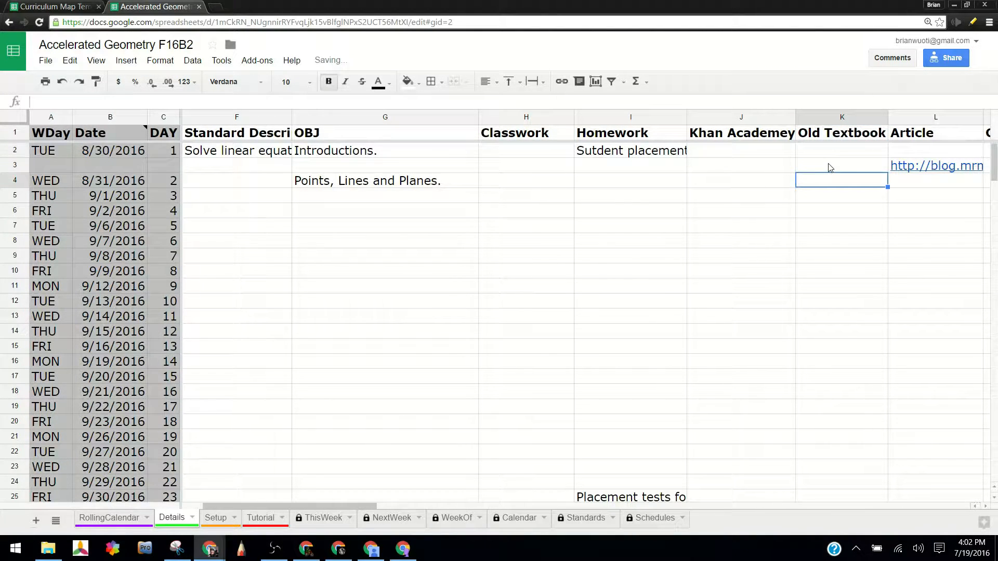
type("13")
key("Return")
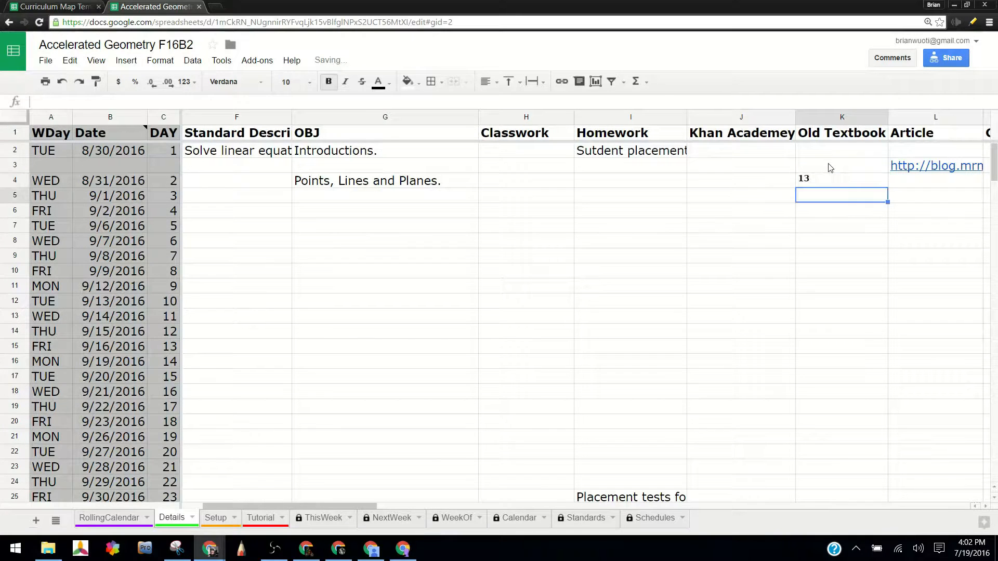
Replace the heading text in K1 with "Blue Geometry Textbook".
left_click(839, 117)
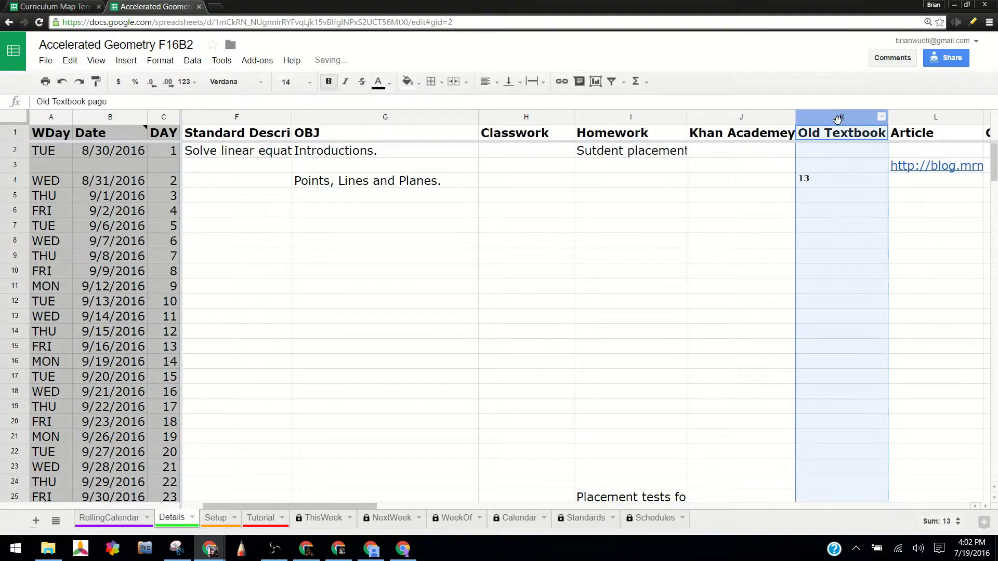
double_click(839, 136)
key("ctrl+shift+Left")
key("ctrl+shift+Left")
key("ctrl+shift+Left")
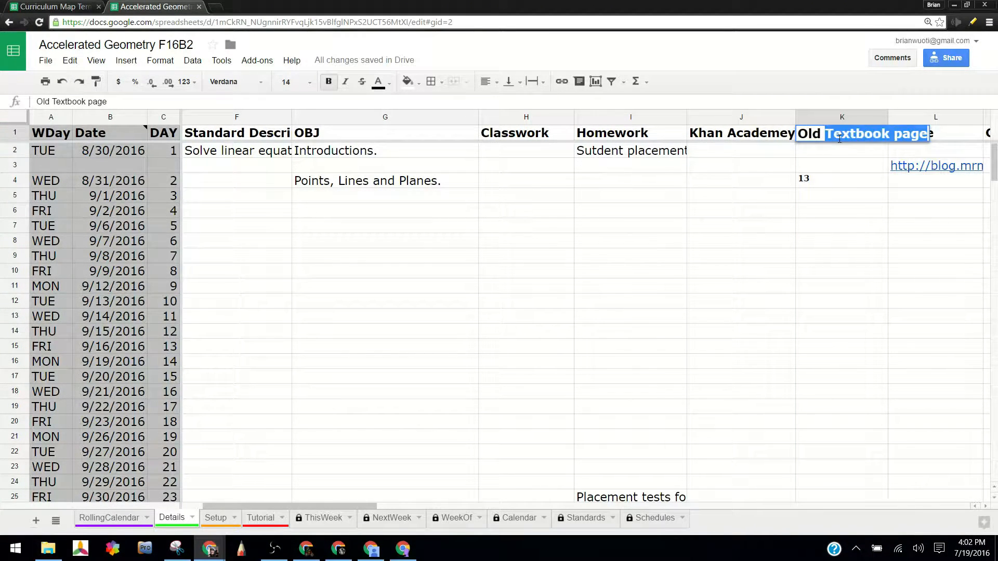
type("Blue Geometry TE")
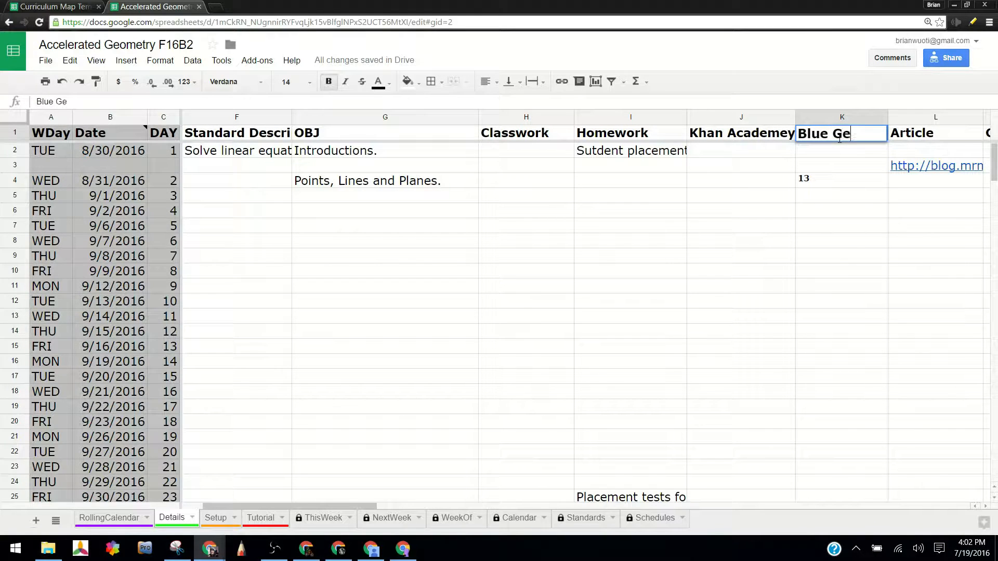
type("xt")
key("BackSpace")
key("BackSpace")
key("BackSpace")
type("extbook")
key("Return")
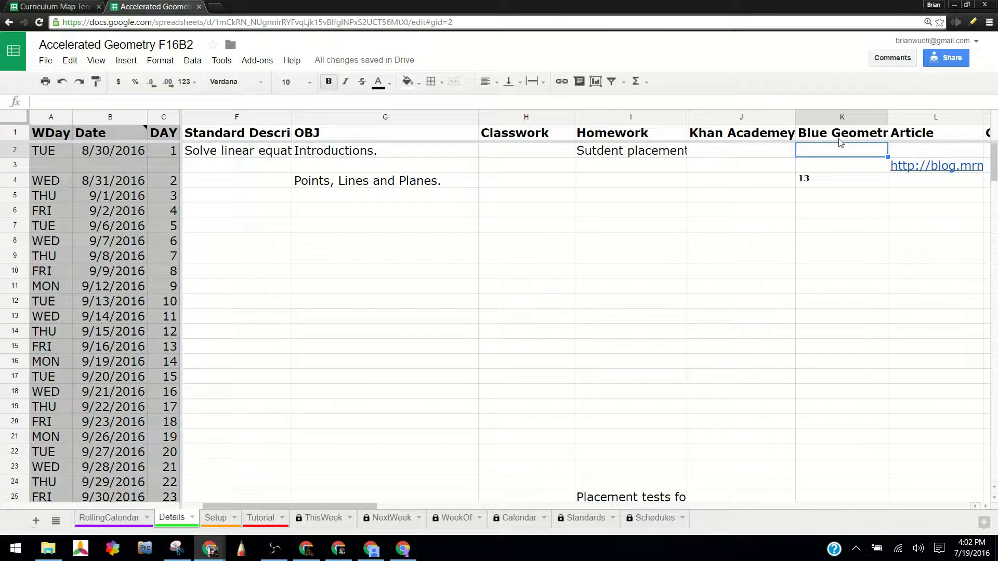
Replace the Blue Geometry Textbook entry in K4 with "1.1 Points.".
double_click(852, 180)
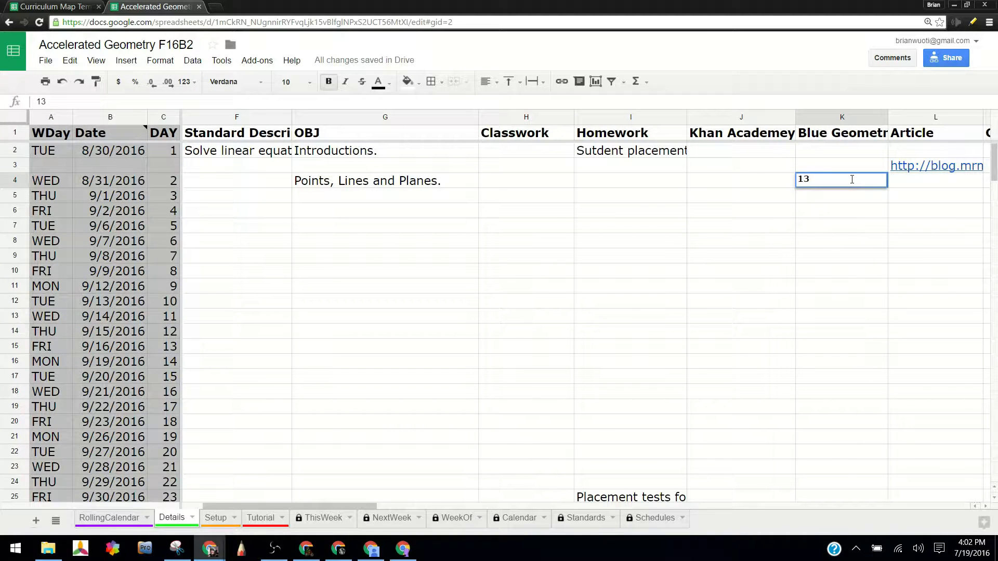
type("1.1 Points.")
key("Return")
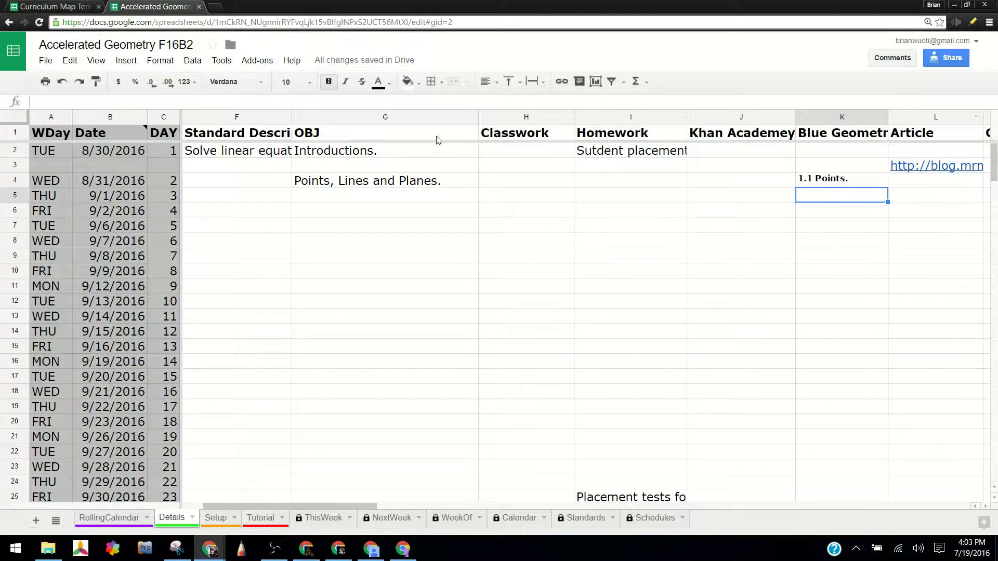
Delete the CCSS column located between the Data and NEASC columns.
left_click(253, 138)
left_click(342, 134)
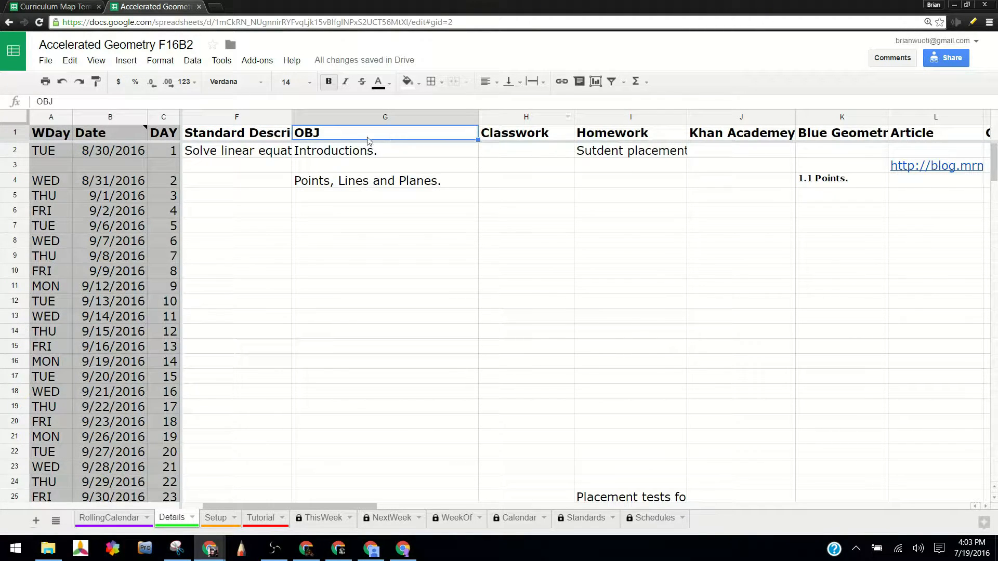
key("Right")
key("Right")
key("Right")
key("Right")
key("Right")
key("Right")
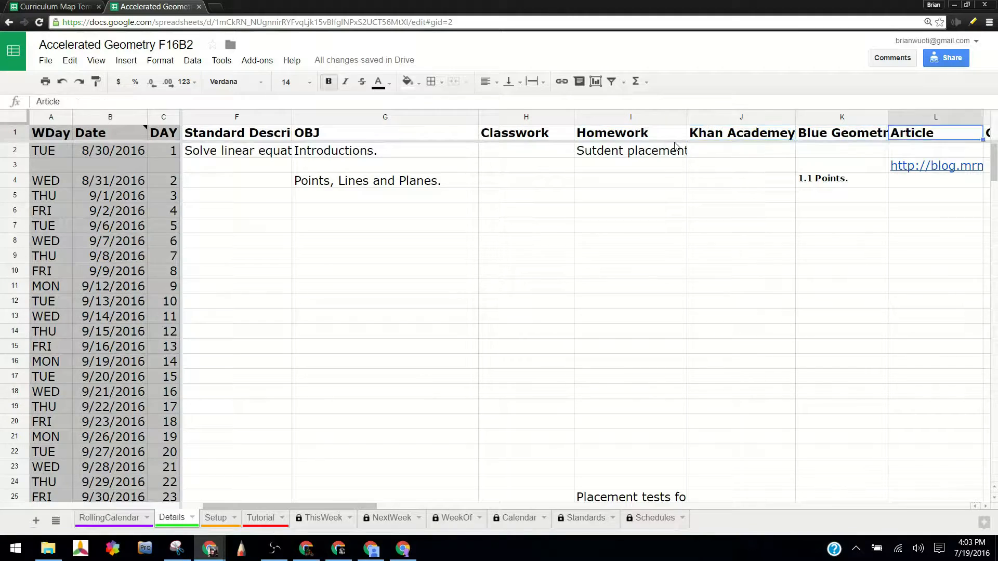
key("Right")
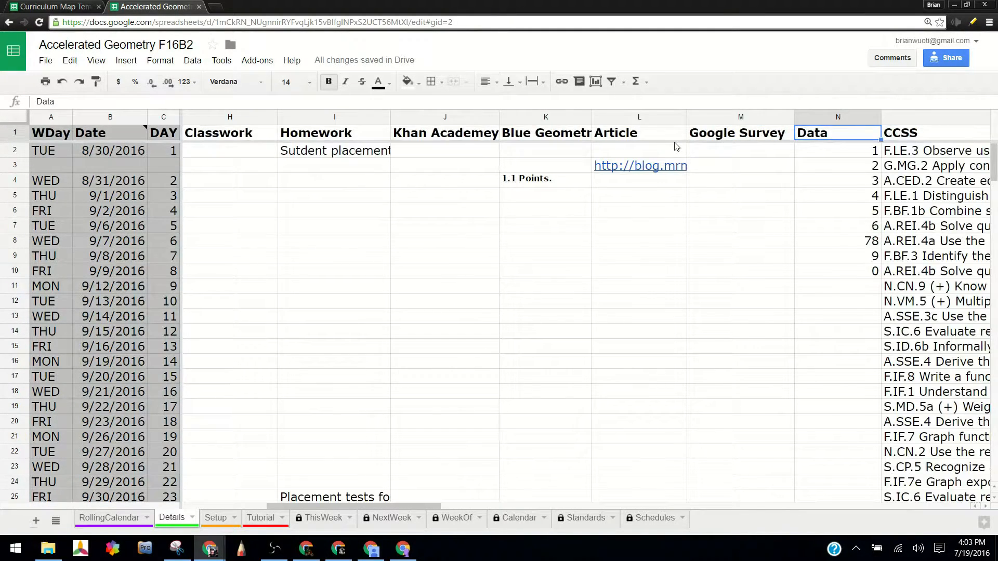
key("Right")
key("Right")
key("Left")
left_click(727, 116)
right_click(726, 116)
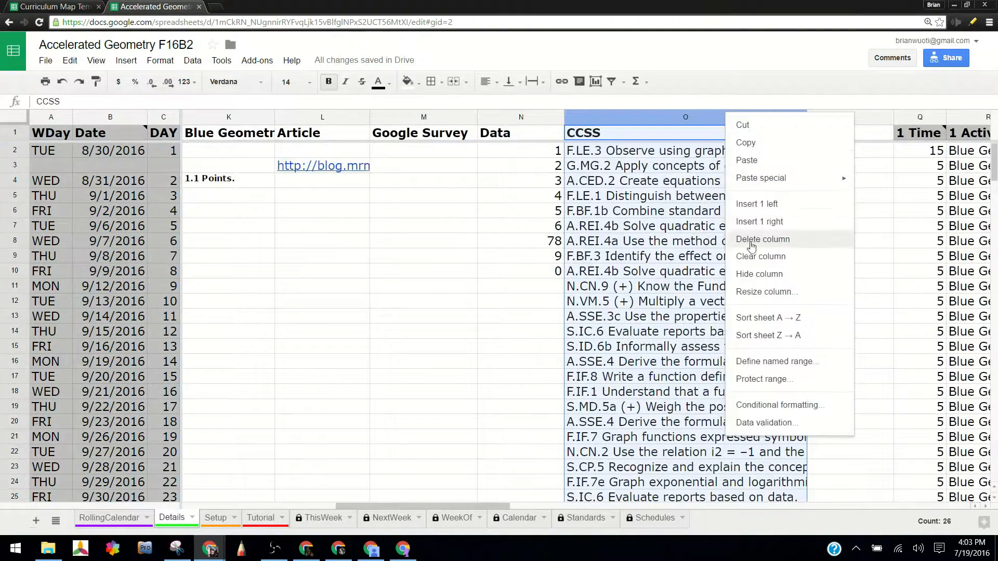
left_click(751, 243)
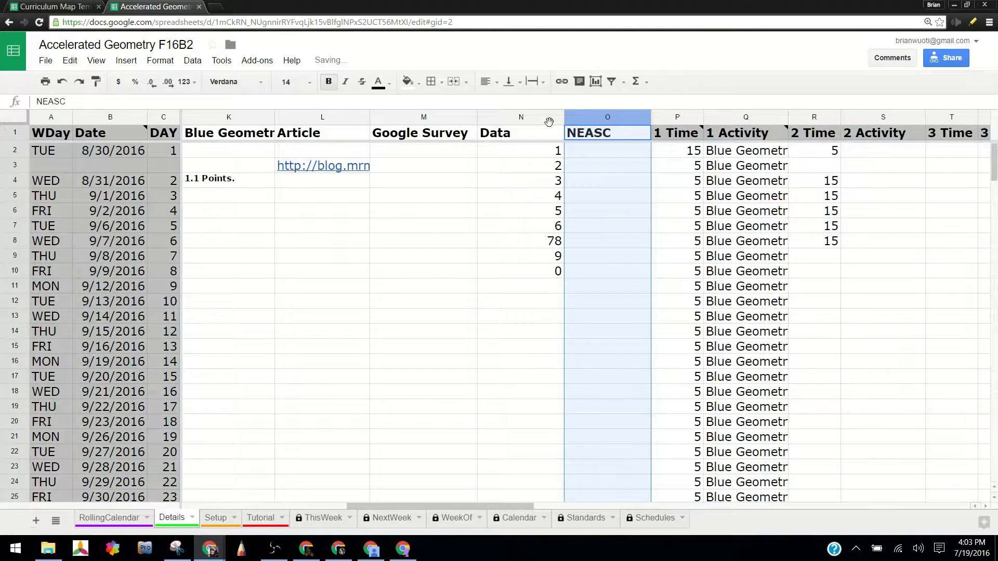
Insert one blank column between the Google Survey and Data columns.
right_click(525, 117)
left_click(536, 208)
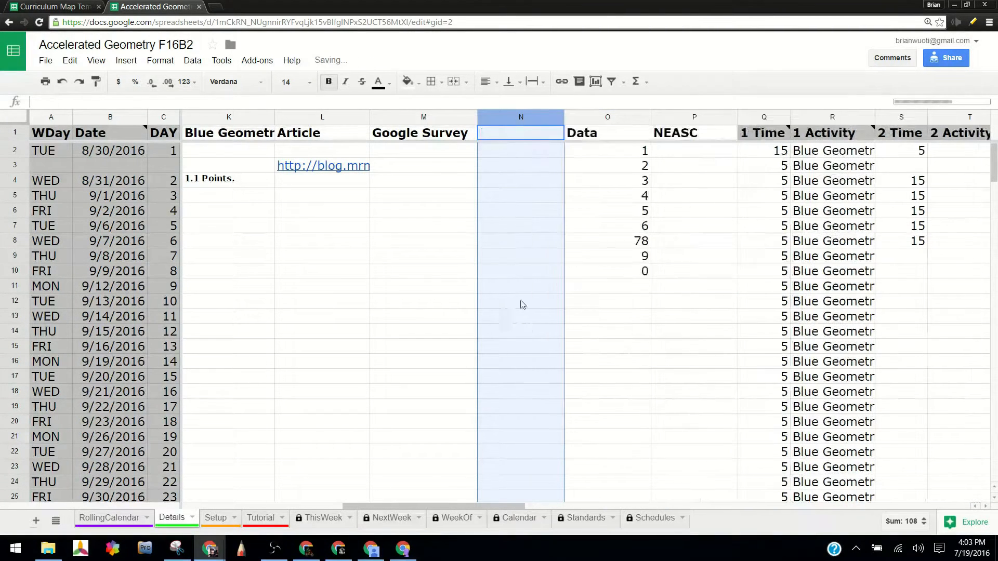
right_click(528, 115)
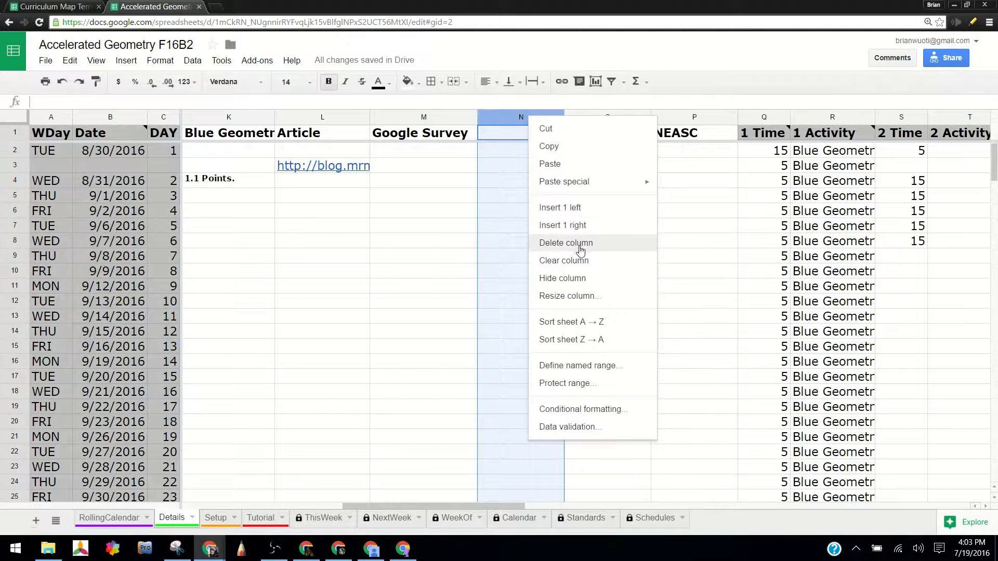
left_click(523, 151)
left_click(530, 118)
left_click(537, 139)
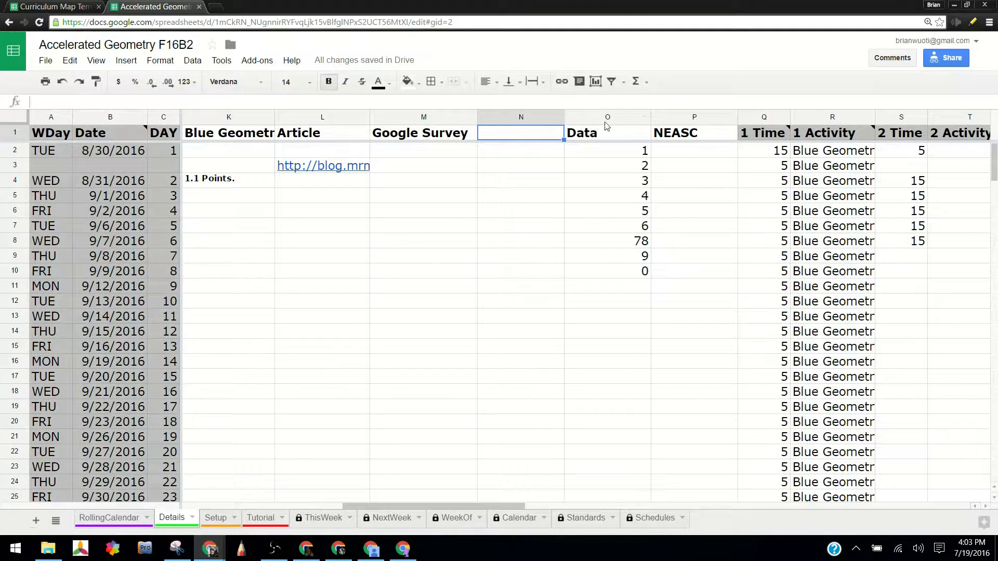
Clear the old entries under all the Time and Activity headings, from Q2 down to row 65.
key("Right")
key("Right")
key("Right")
key("Right")
key("Right")
key("Right")
key("Right")
key("Right")
key("Right")
key("Right")
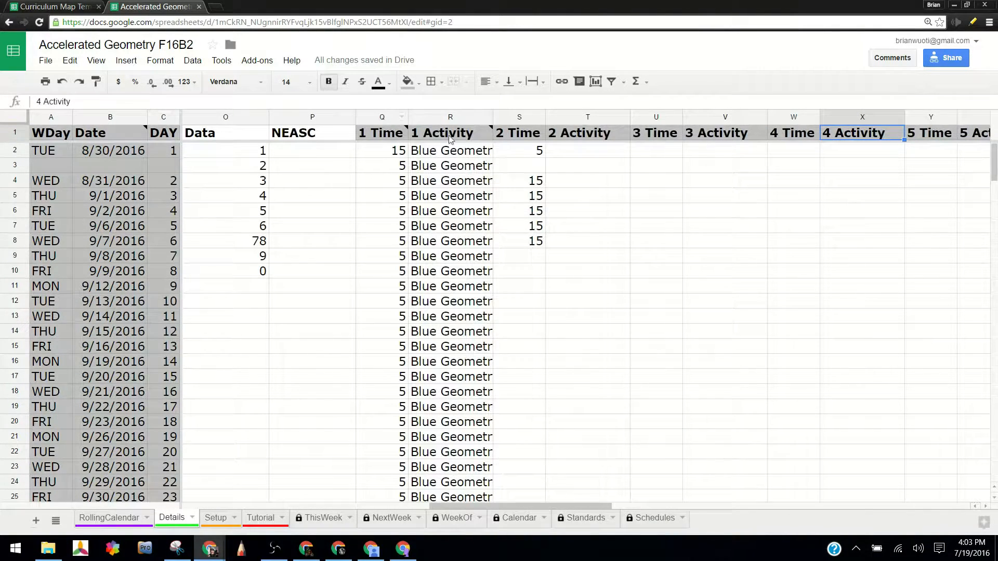
left_click(619, 285)
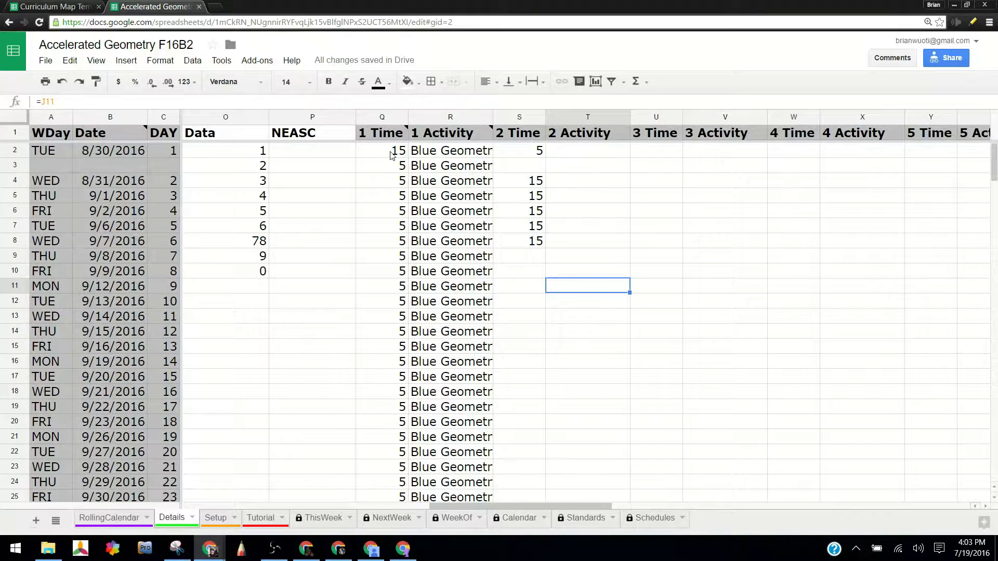
left_click_drag(400, 153, 993, 441)
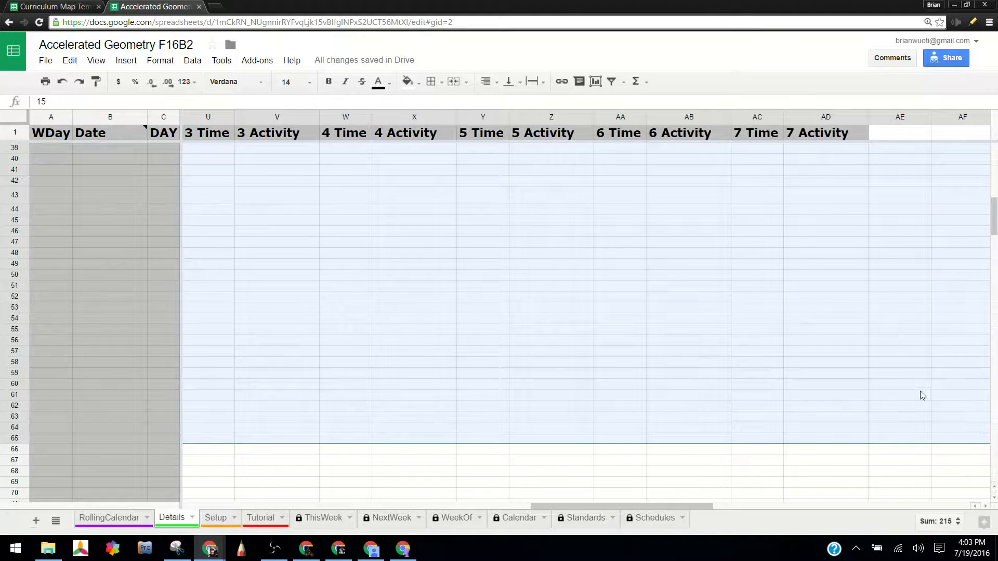
key("Delete")
scroll(557, 254, "up", 10)
left_click(579, 155)
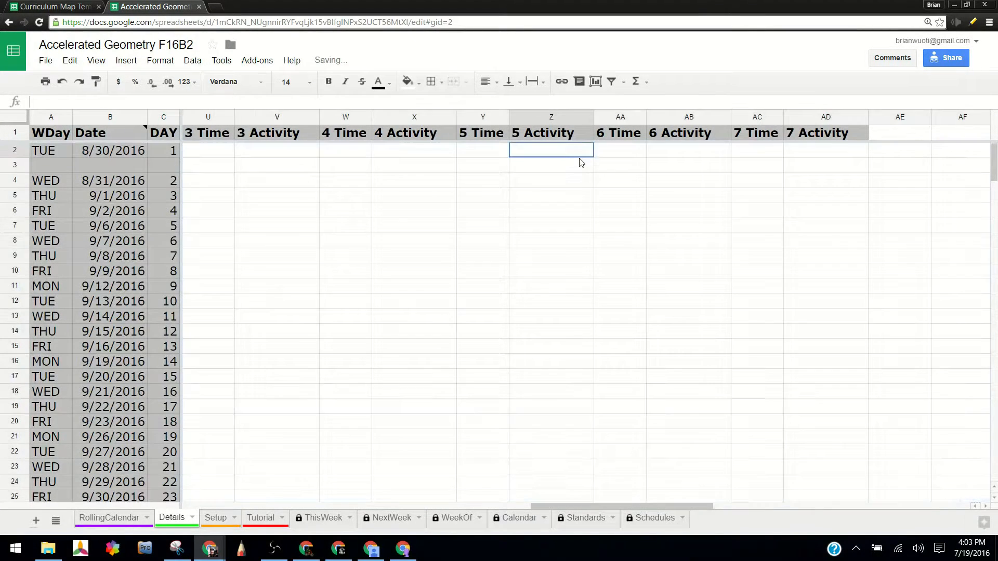
Look back across row 2 from the Time and Activity columns to the Homework and OBJ columns.
key("Left")
key("Left")
key("Left")
key("Left")
key("Left")
key("Left")
key("Left")
key("Left")
key("Left")
key("Left")
key("Left")
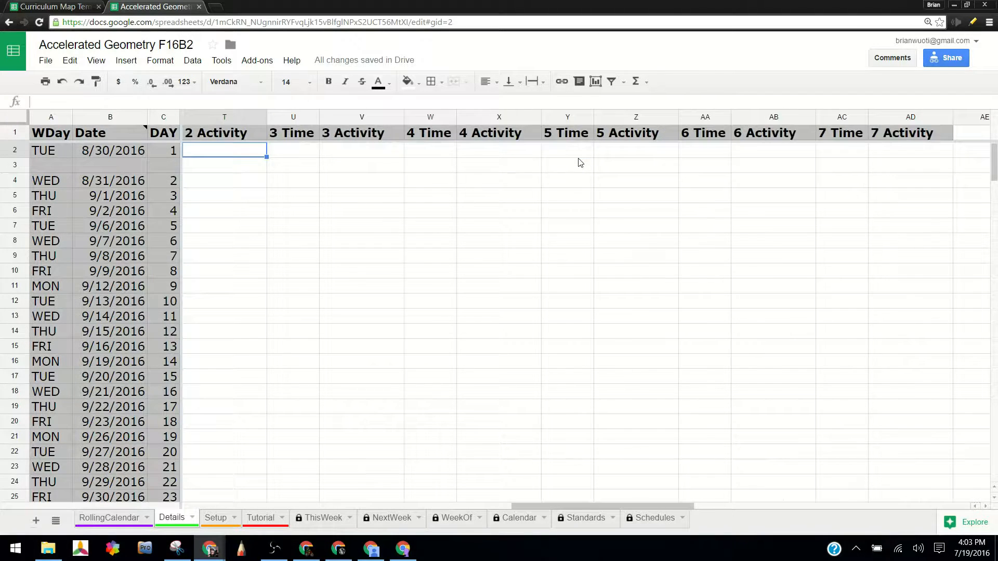
key("Right")
key("Right")
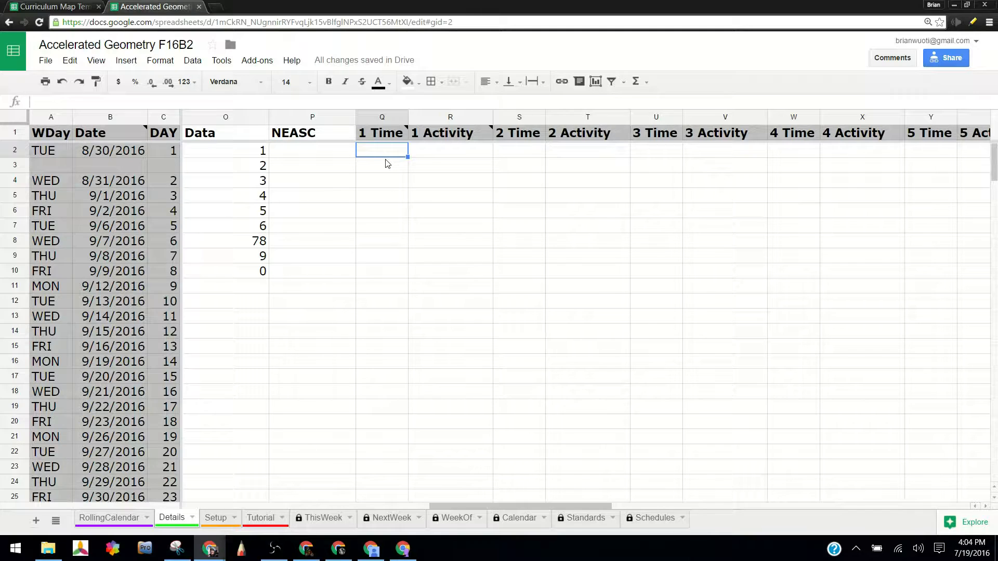
key("Left")
key("Left")
key("Left")
key("Left")
key("Left")
key("Left")
key("Left")
key("Left")
key("Left")
key("Left")
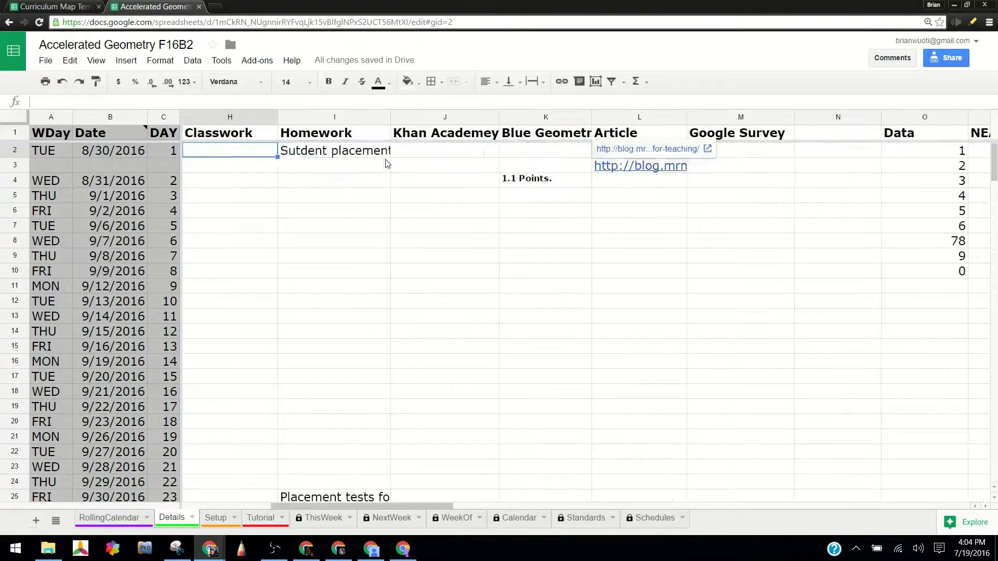
key("Left")
key("Right")
key("Right")
key("Right")
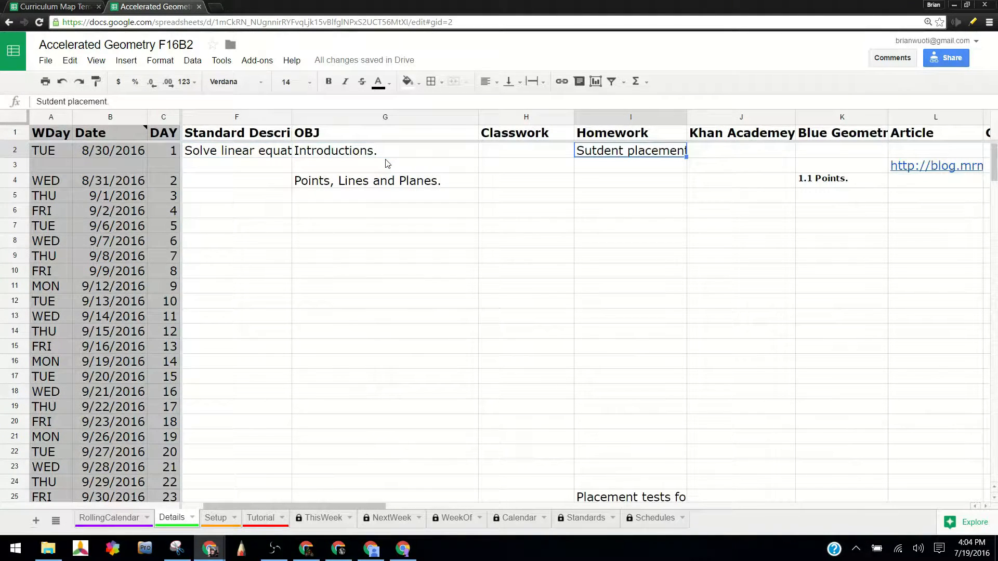
Enter "31(1-15o)" as the homework for the Points, Lines and Planes lesson in I4.
key("Left")
key("Down")
key("Down")
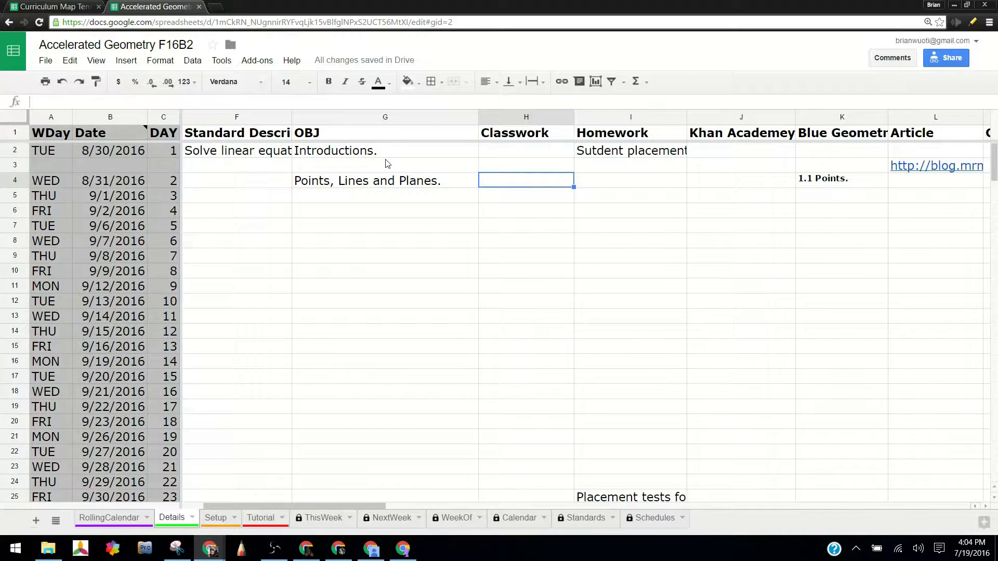
key("Right")
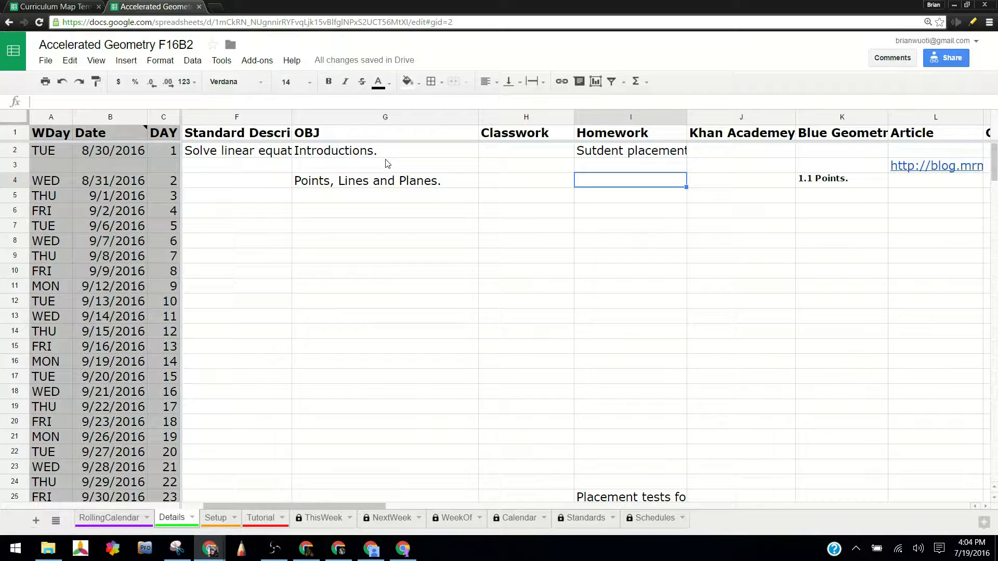
type("31(1-15o)")
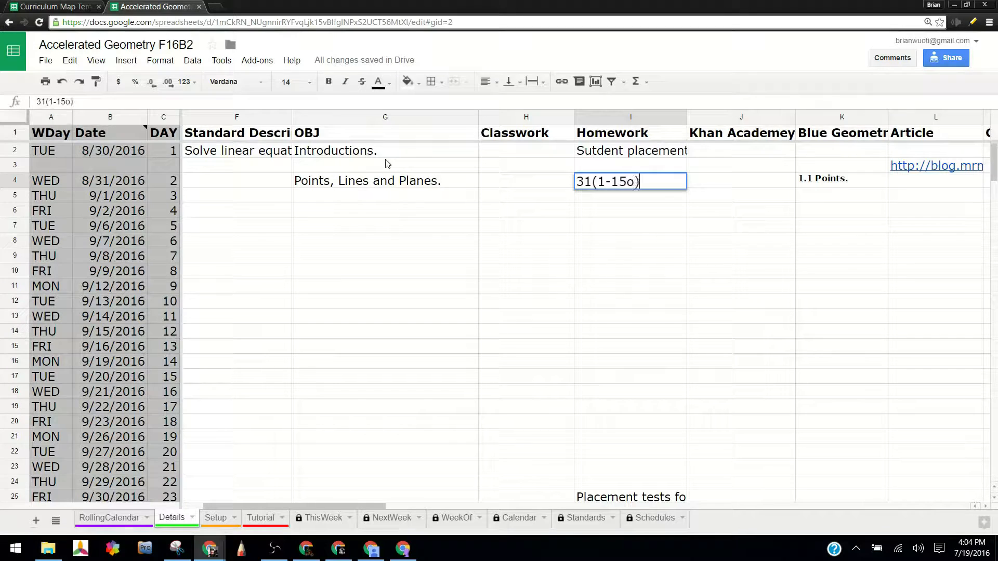
key("Return")
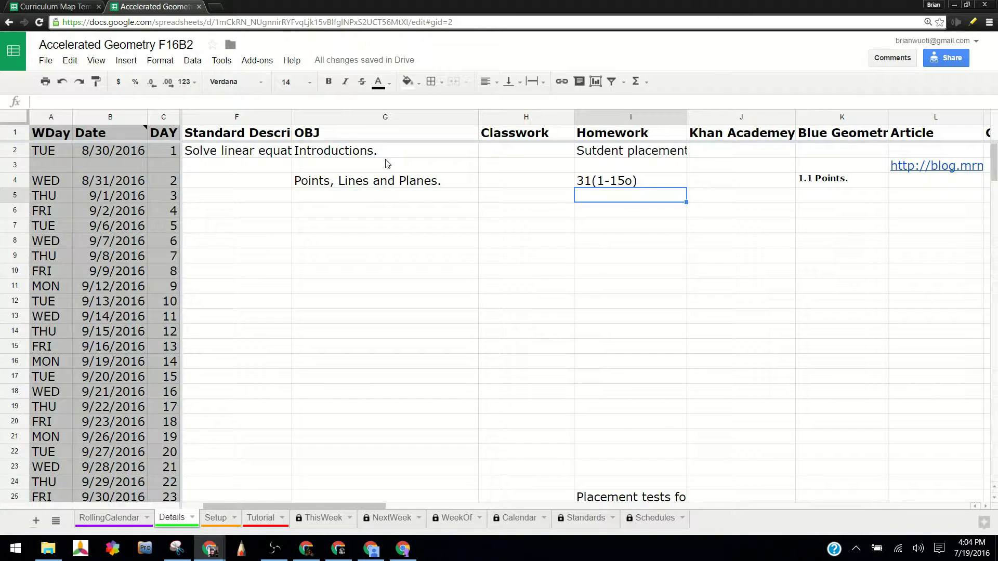
Retitle the Article heading in L1 as "Lesson Plan".
key("Up")
key("Left")
key("Left")
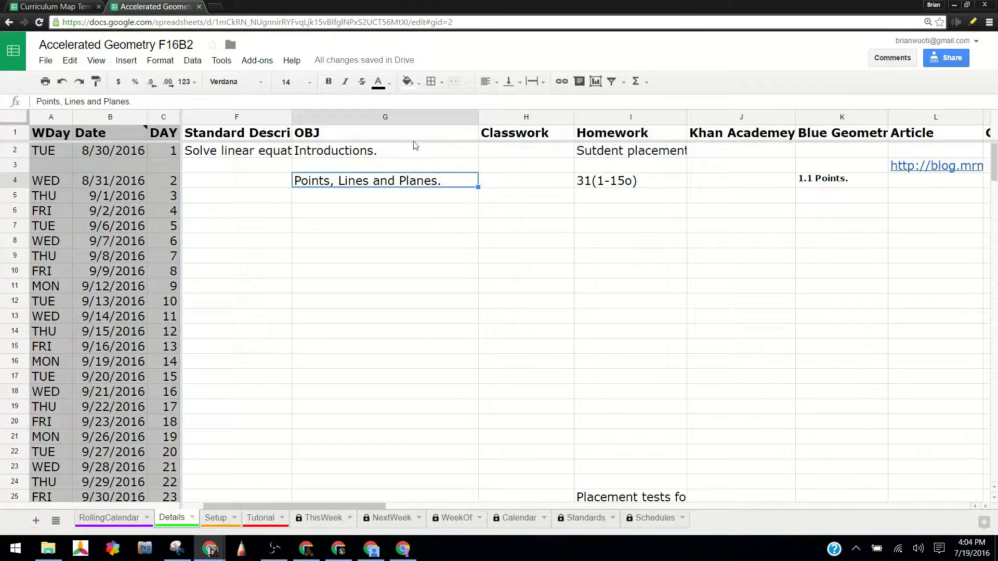
left_click(916, 135)
type("Lesson Plan")
key("Return")
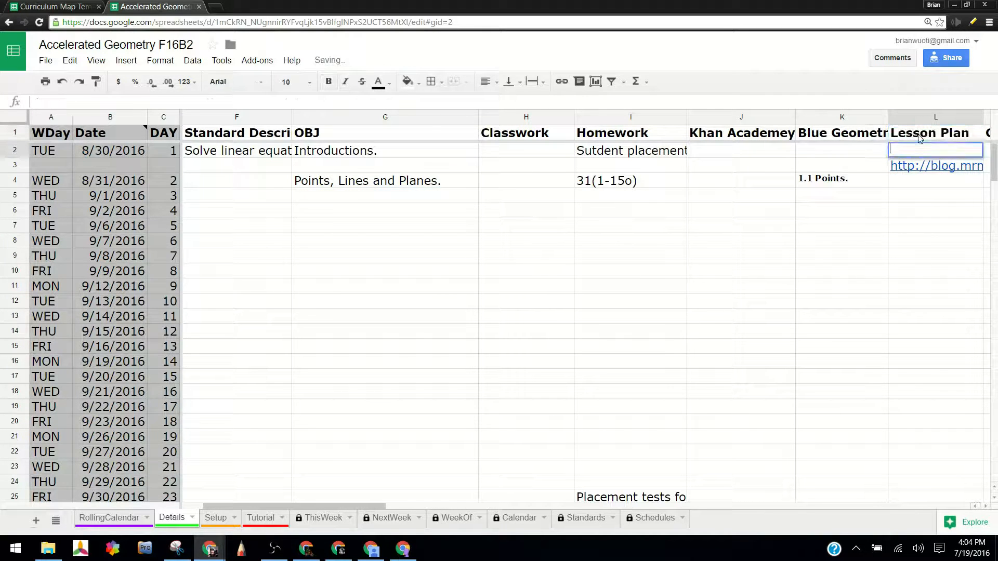
key("Down")
key("Down")
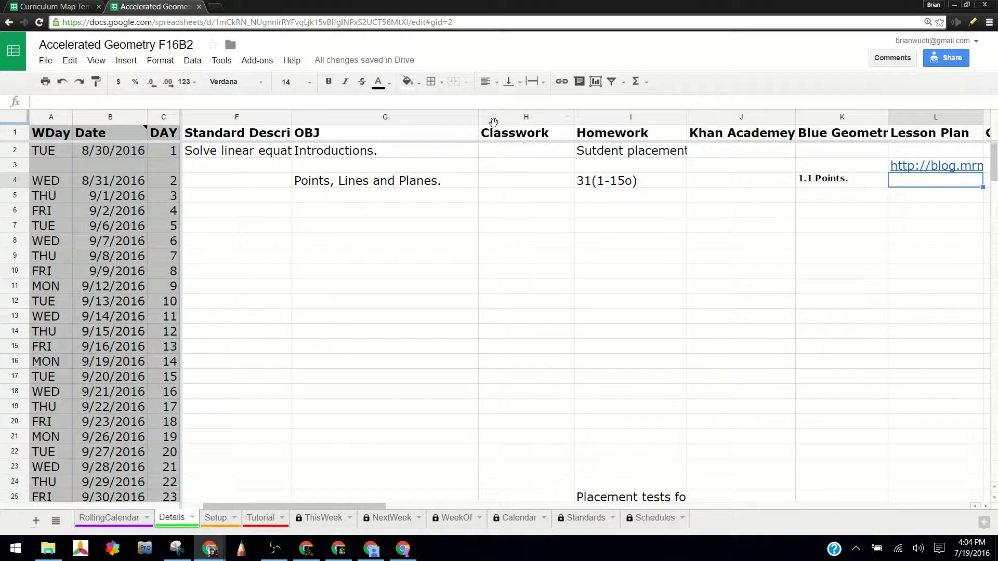
Narrow the OBJ column slightly and correct the spelling of the homework entry in I2 to "Student placement.".
left_click_drag(477, 120, 457, 121)
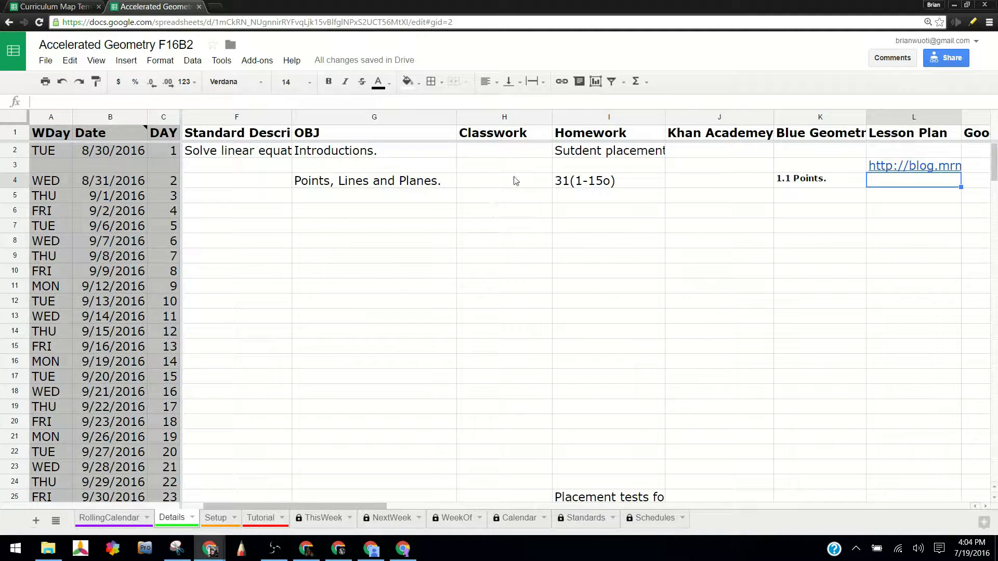
double_click(584, 155)
left_click_drag(584, 153, 565, 155)
type("tuden")
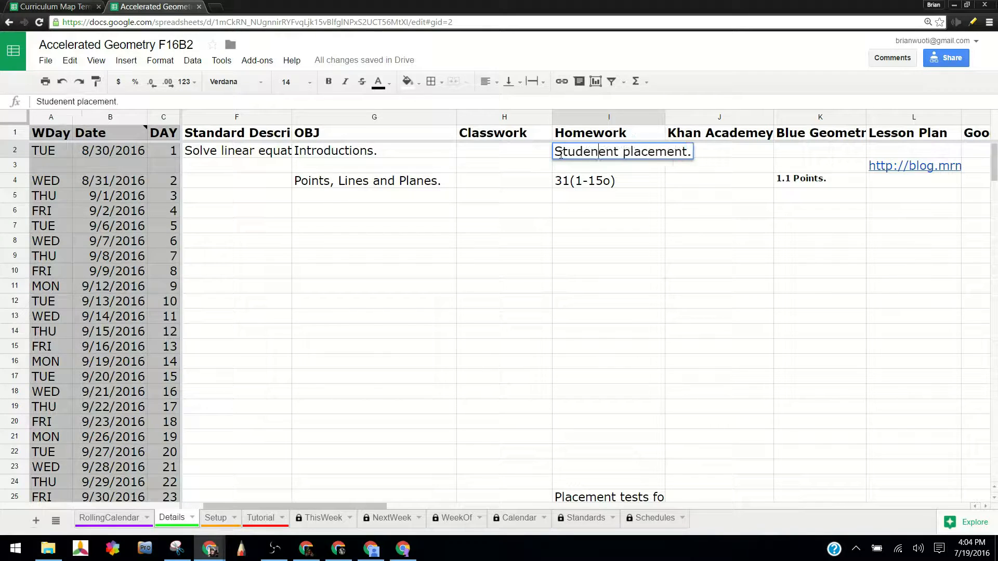
key("Return")
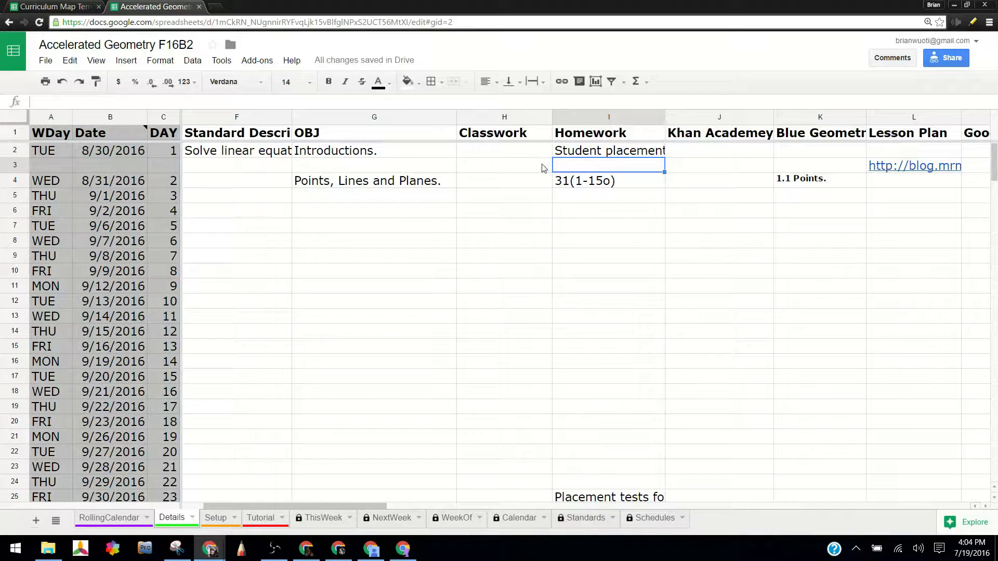
left_click(548, 170)
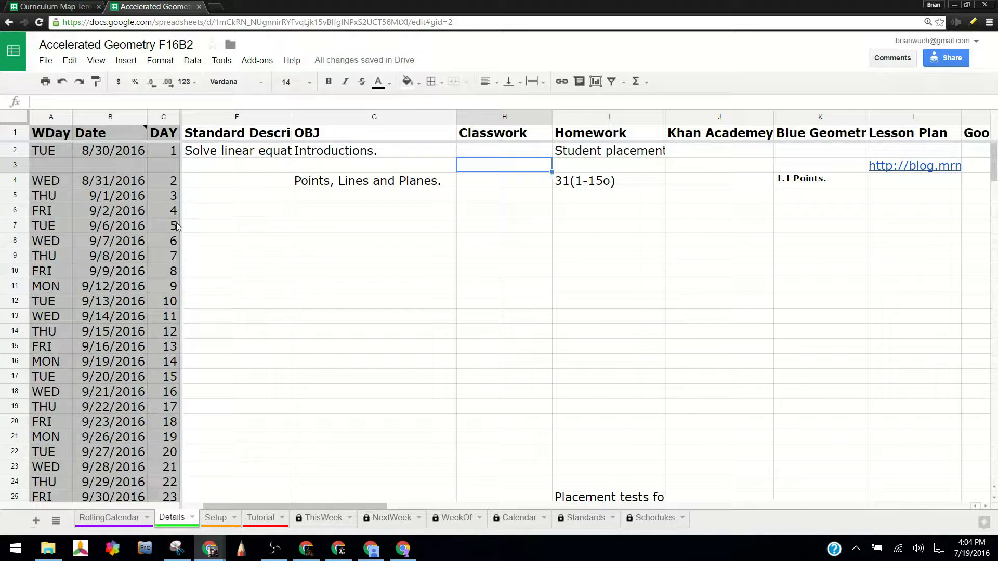
Clear the Days value in D12 so that row takes no class day.
left_click(241, 207)
left_click(241, 206)
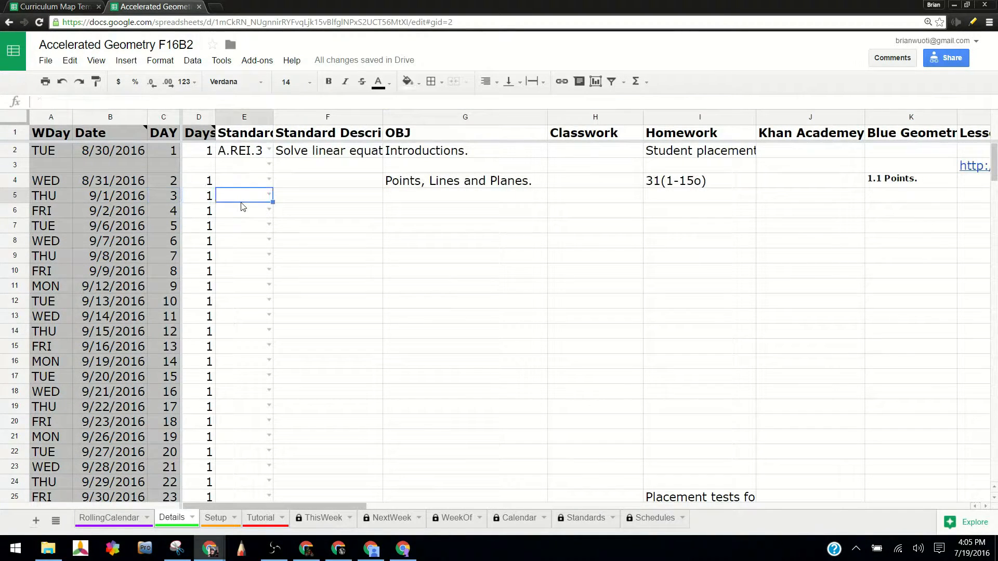
key("Left")
key("Down")
key("Down")
key("Down")
key("Down")
key("Down")
key("Down")
key("Down")
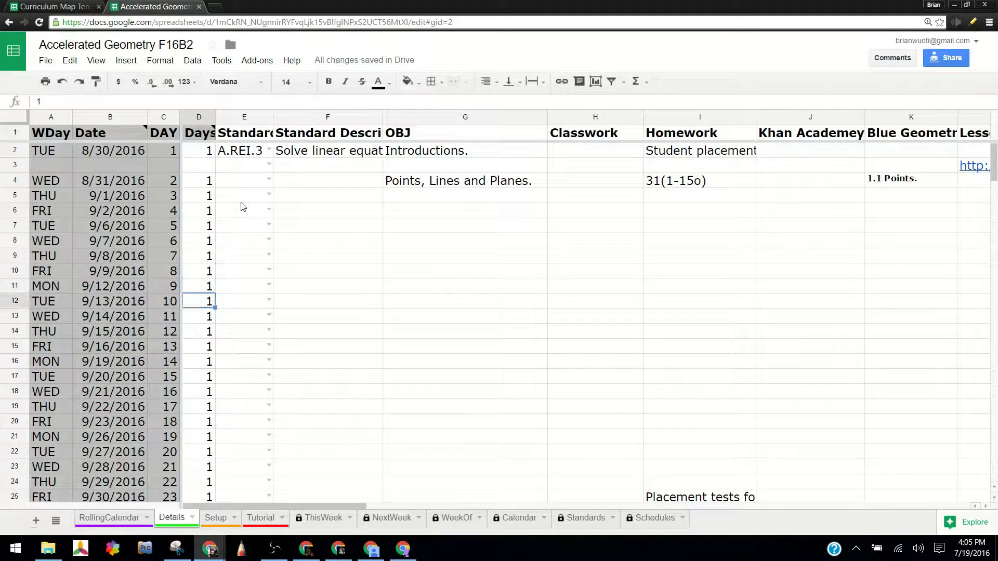
key("Delete")
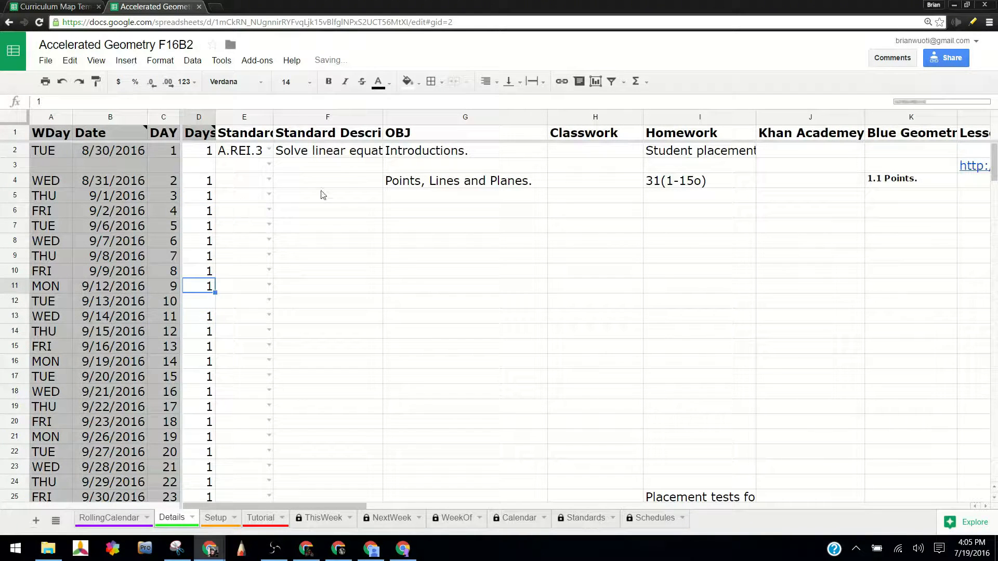
Enter "Rays." in G5 and "Angles." in G6 as the next two lesson objectives.
left_click(437, 196)
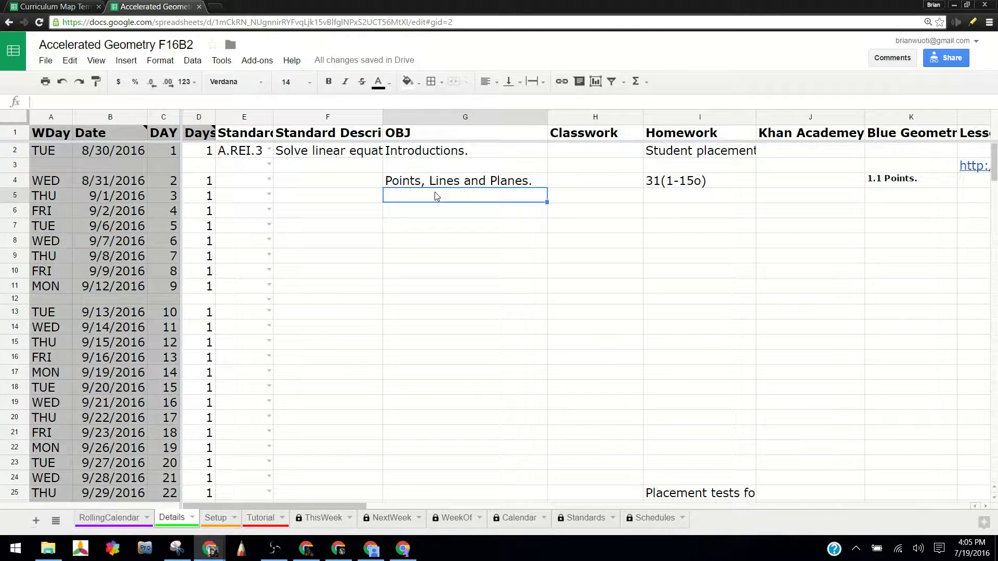
type("Rays.")
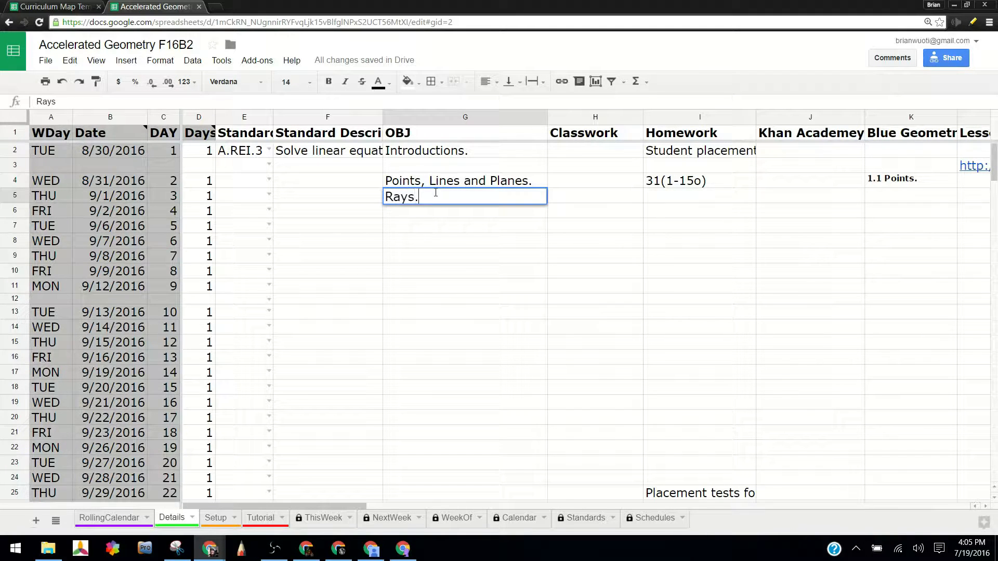
key("Return")
type("Angles.")
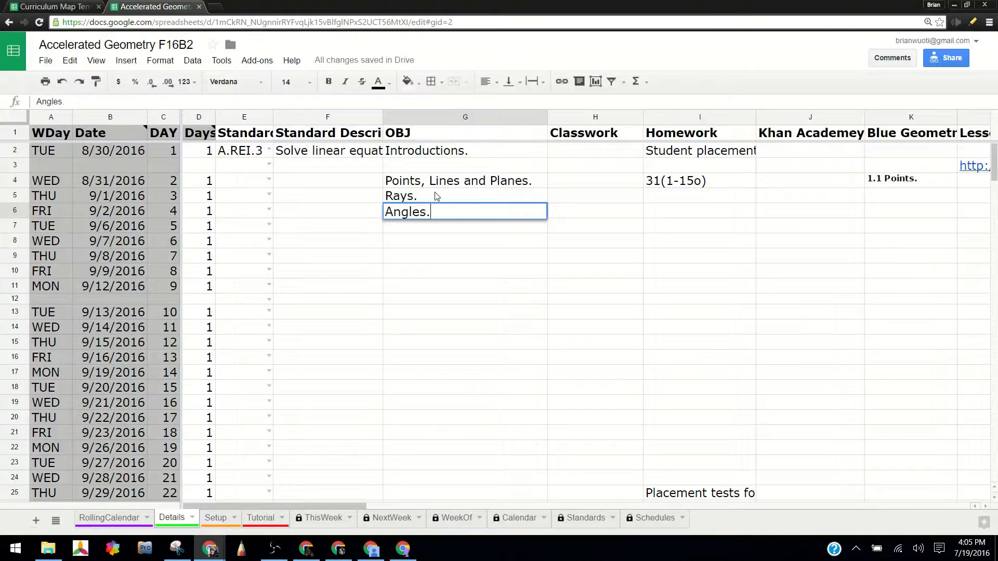
key("Return")
key("Down")
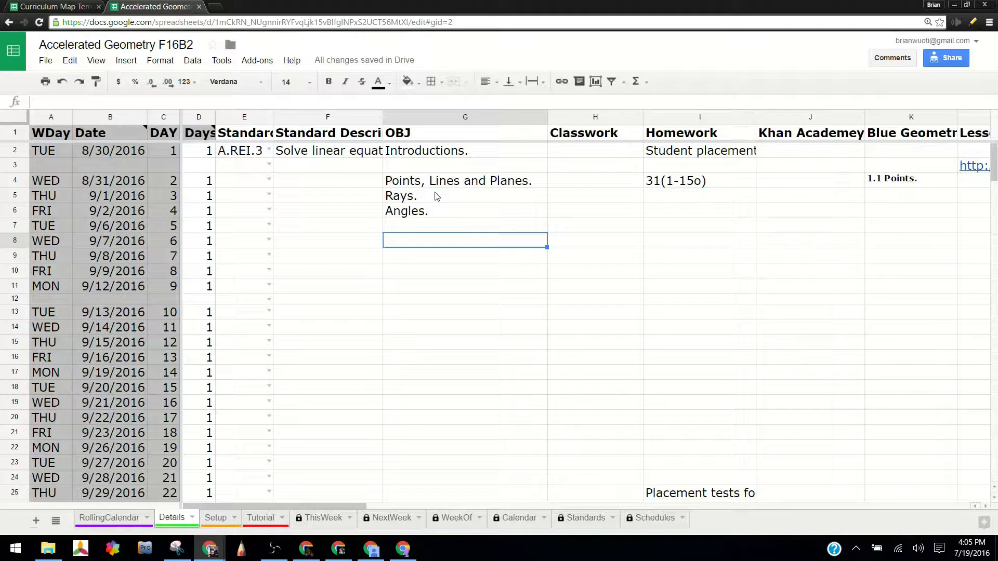
Replace the Rays objective in G5 with a copy of the Points, Lines and Planes objective from G4.
left_click(493, 184)
key("ctrl+c")
left_click(478, 201)
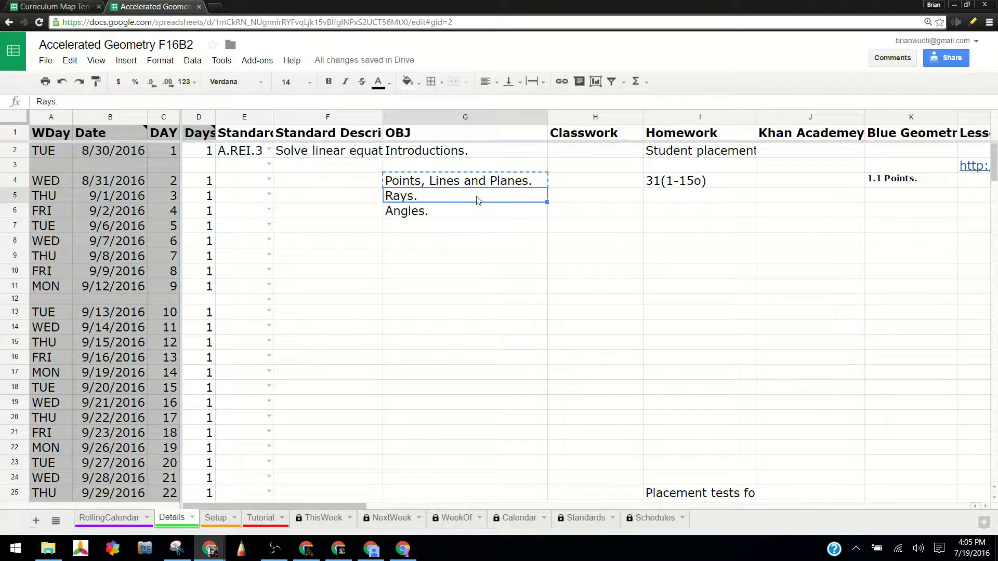
key("ctrl+v")
left_click(497, 226)
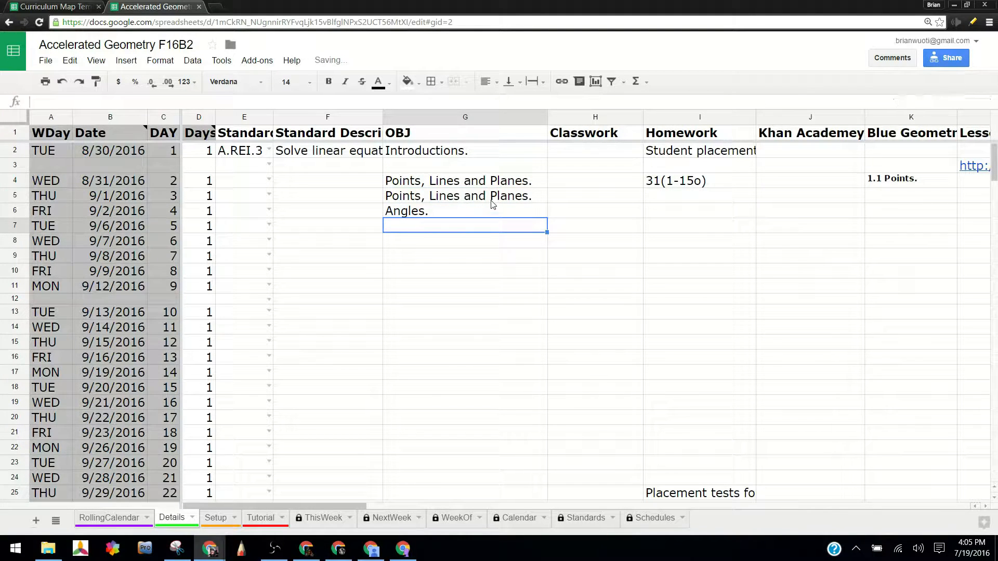
Append "Pt1" and "Pt2" to the Points, Lines and Planes objectives in G4 and G5, and widen the OBJ column to fit them.
double_click(541, 185)
type("Pt1")
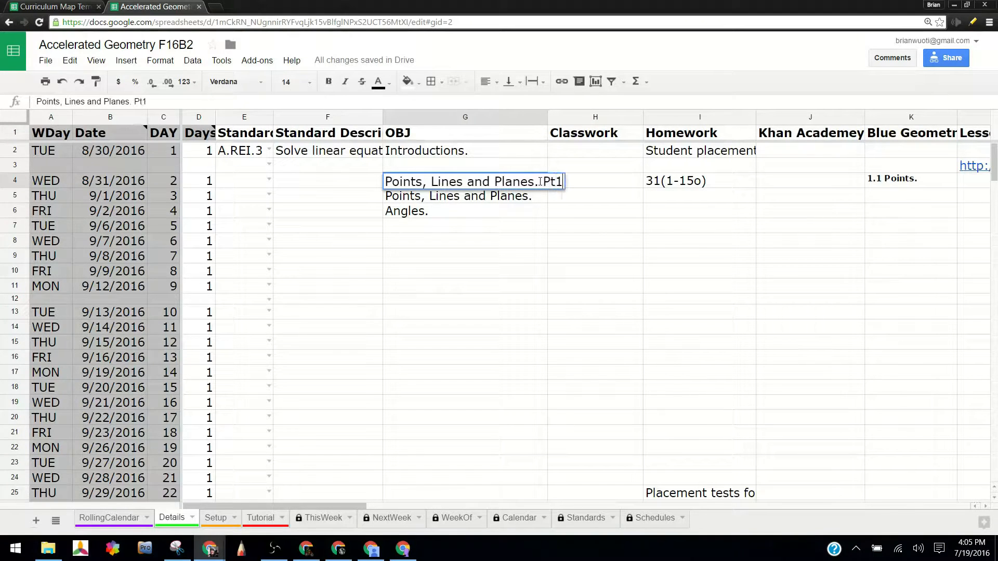
key("Return")
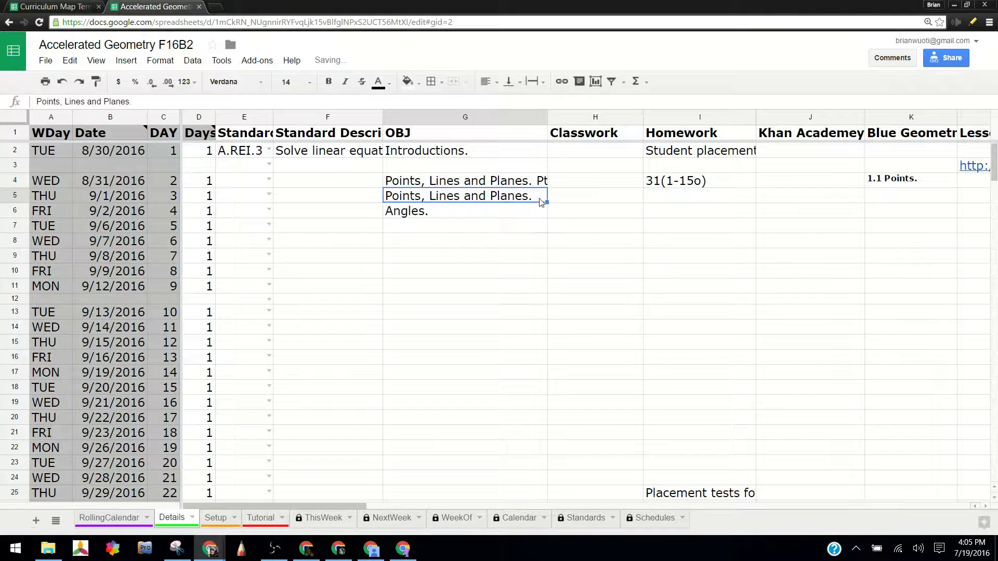
double_click(540, 202)
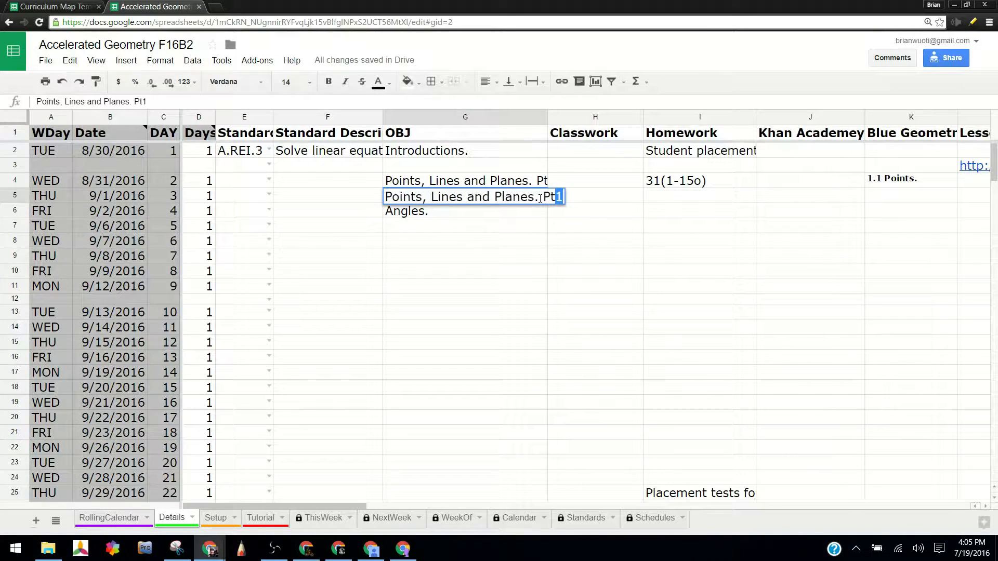
key("Return")
left_click_drag(547, 117, 575, 117)
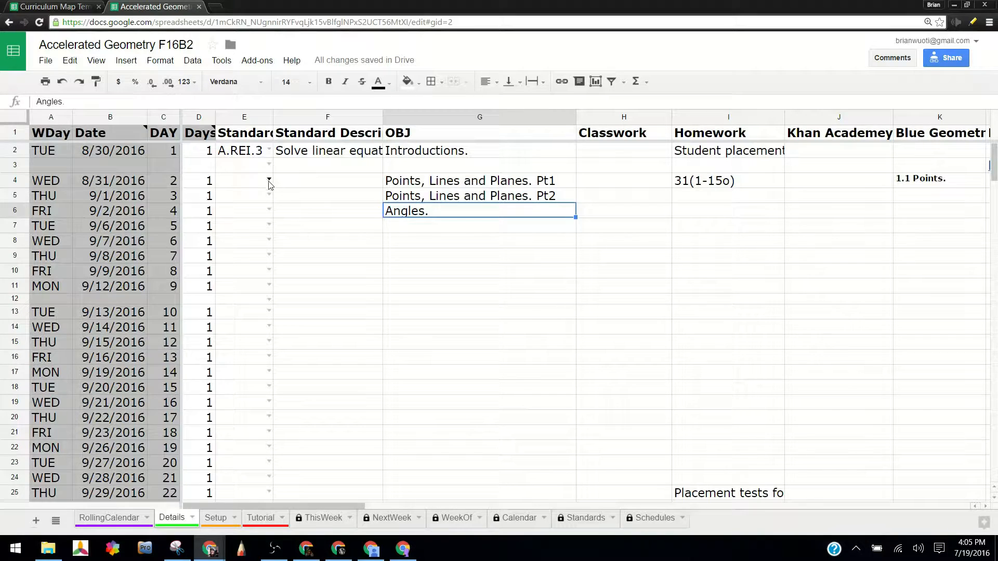
Enter "32(17-31o)" as the homework for the second Points, Lines and Planes lesson in I5.
left_click(712, 204)
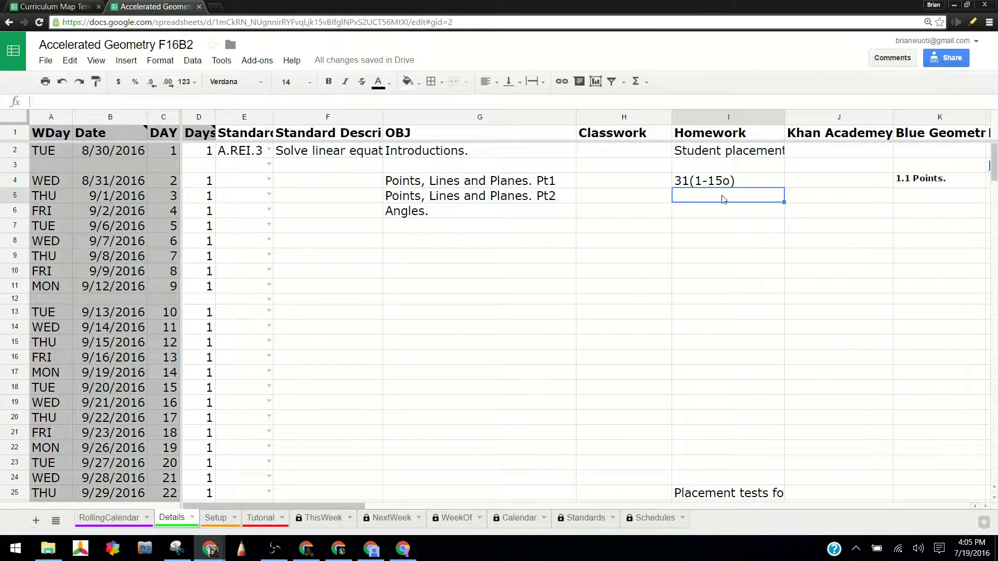
type("32")
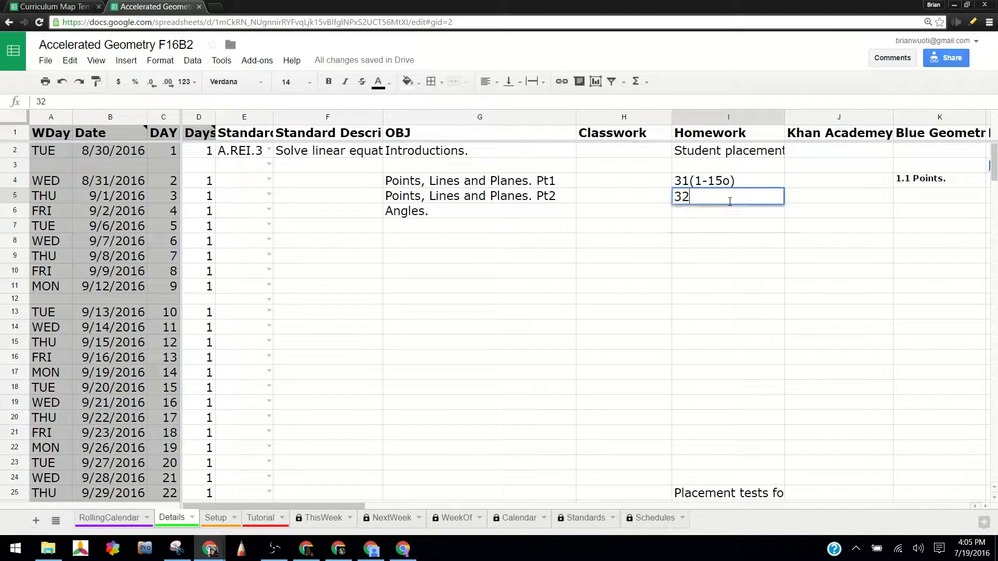
type("(17-31o)")
key("Return")
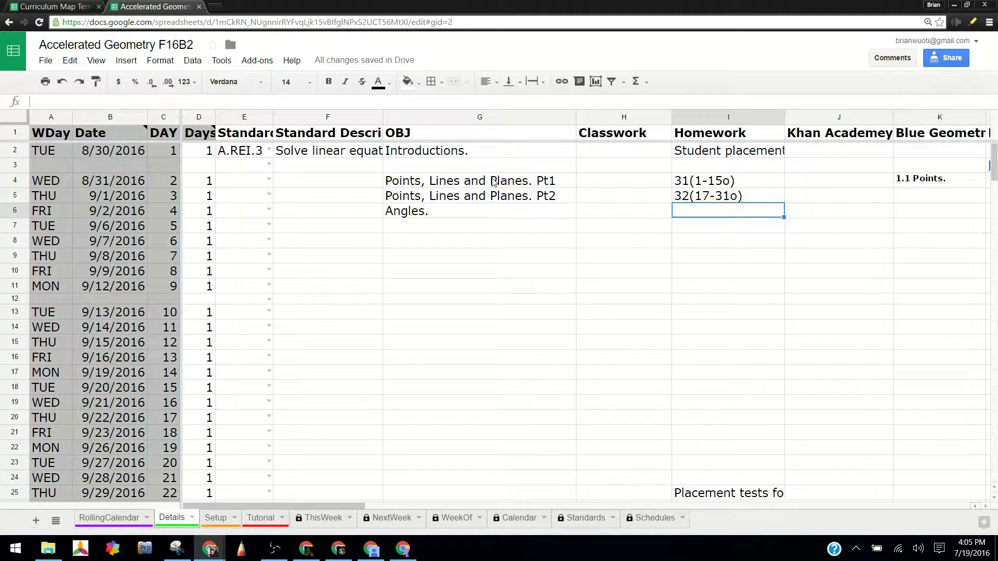
left_click(829, 195)
left_click(770, 198)
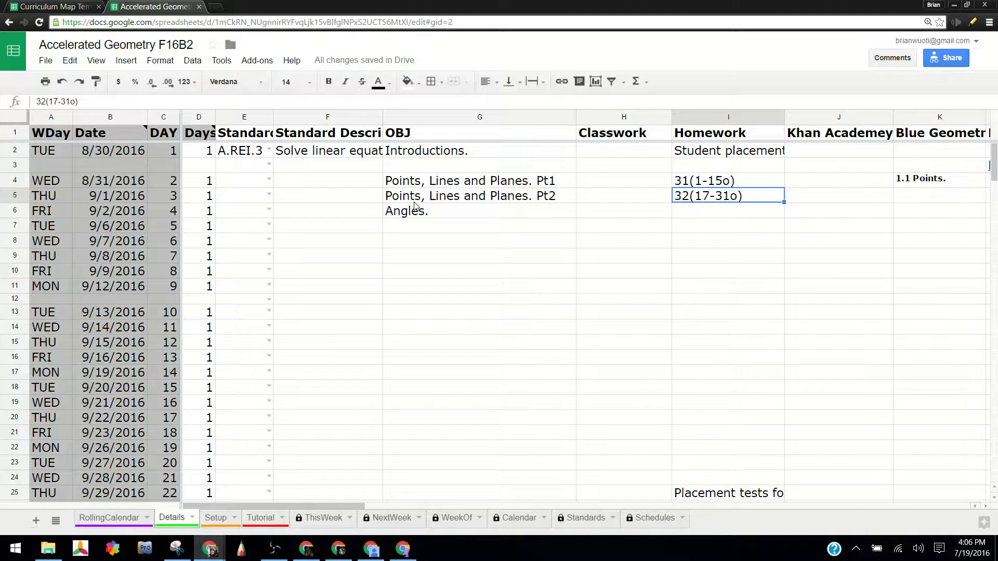
Enter "Quiz01(Points,Lines,Planes)" as the objective in G7.
mouse_move(412, 226)
left_mouse_down()
mouse_move(399, 242)
mouse_move(405, 227)
left_mouse_up()
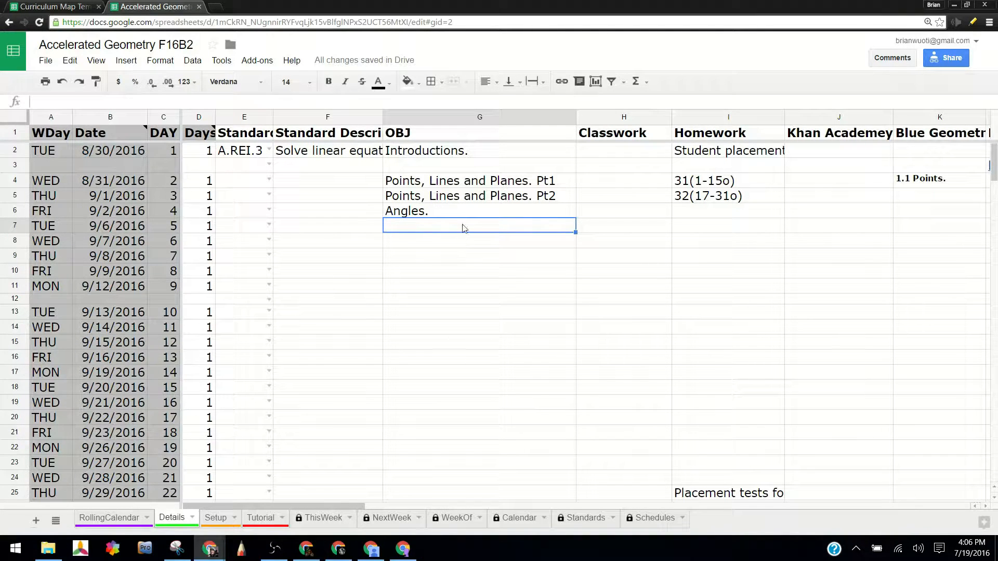
type("Quiz")
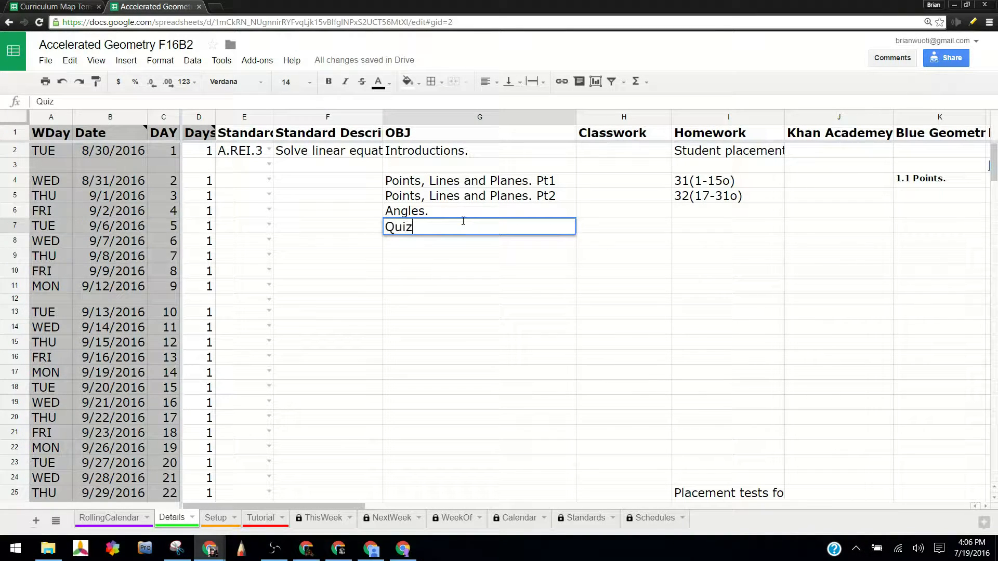
type("01")
key("BackSpace")
type("01(Points")
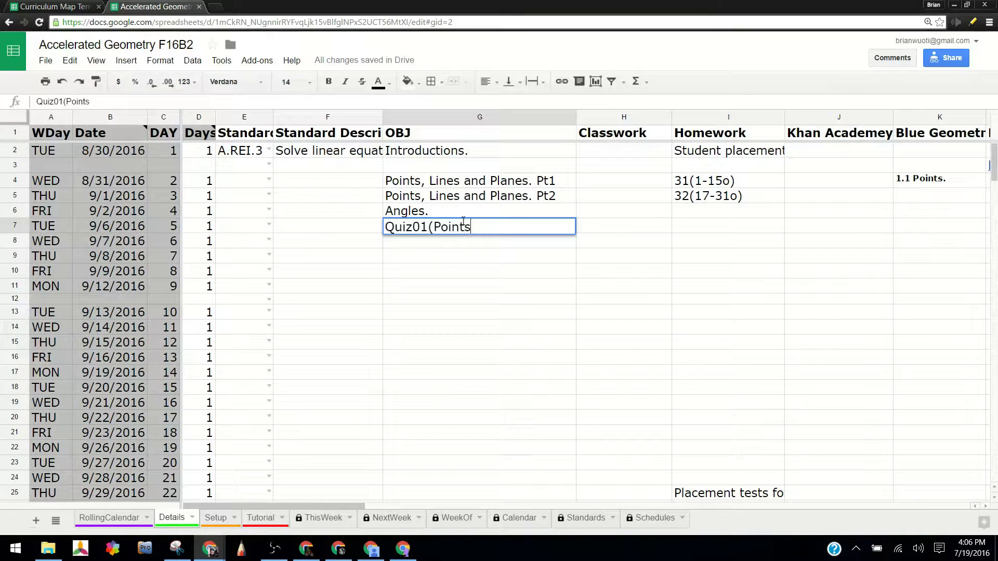
type(",Lines,Planes")
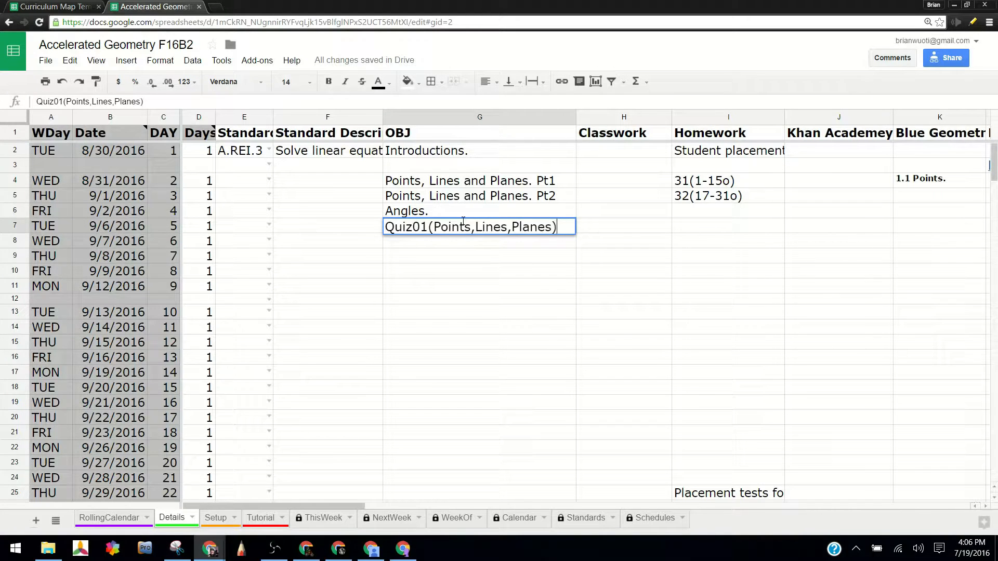
key("Return")
Enter "Review" in G10 and "Test" in G11 as the objectives that close the chapter.
key("Down")
key("Down")
key("Down")
key("Up")
type("Review")
key("Return")
type("Test")
key("Return")
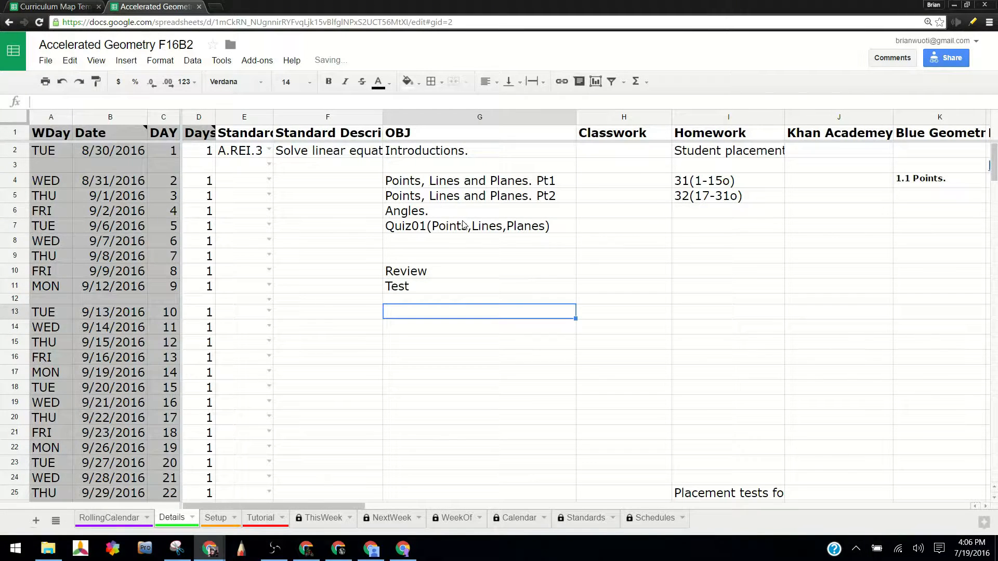
Clear the Days values in D13 and D14 so those rows take no class day.
key("Left")
key("Left")
key("Left")
key("Down")
key("Delete")
key("Down")
key("Delete")
key("Down")
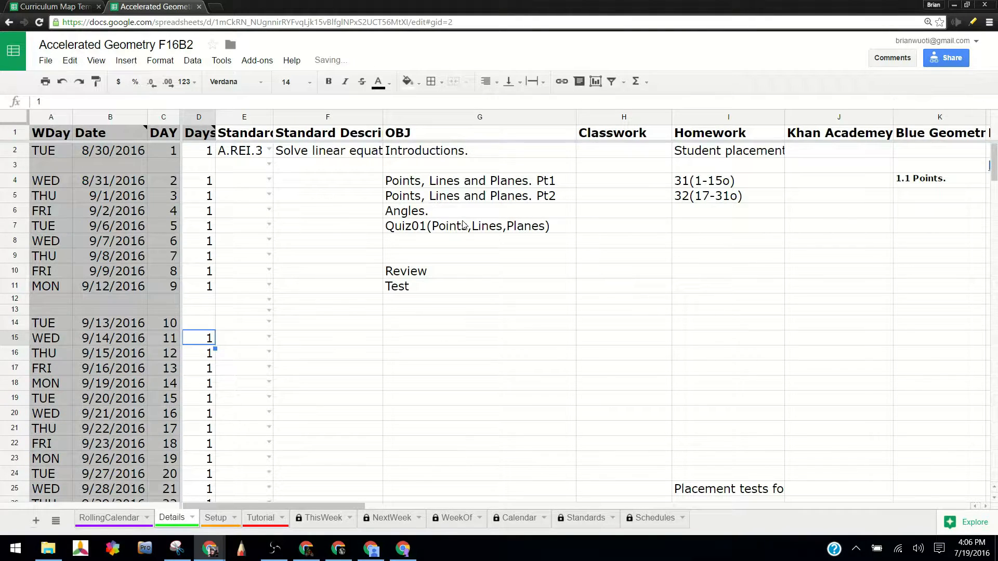
left_click(457, 327)
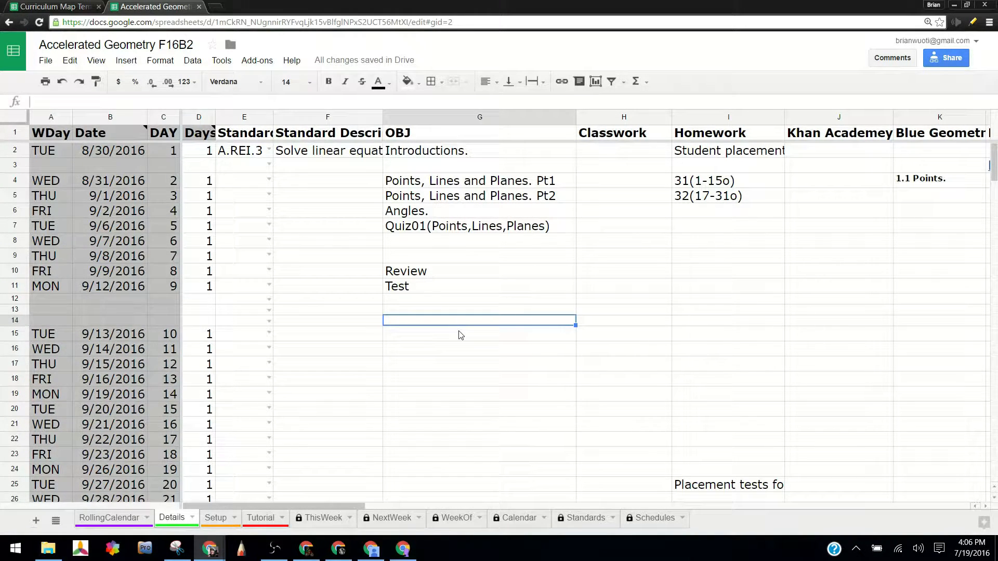
left_click(460, 336)
type("C")
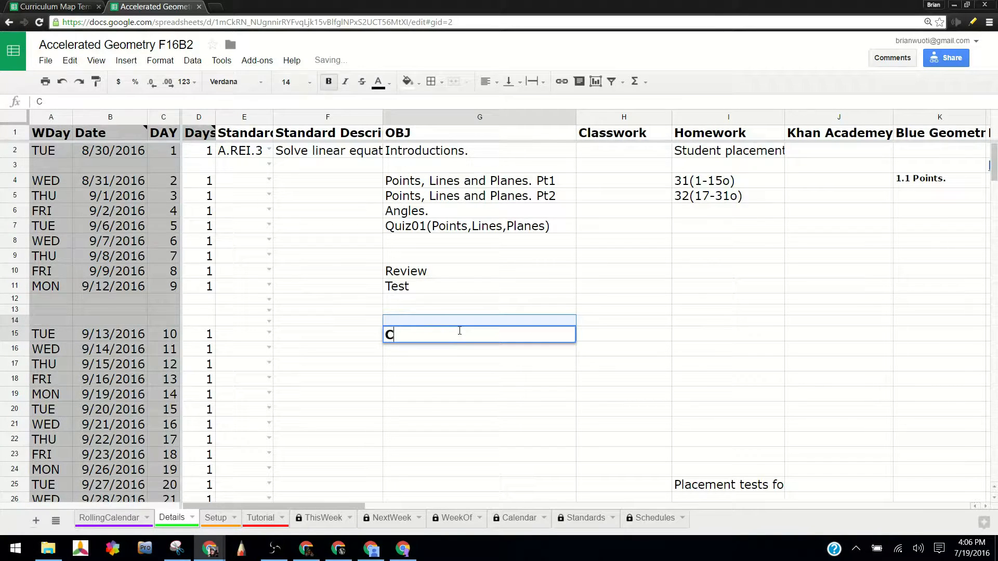
key("BackSpace")
key("Escape")
Enter "Chapter 2:" in G14 and format it in bold as a section heading.
key("Up")
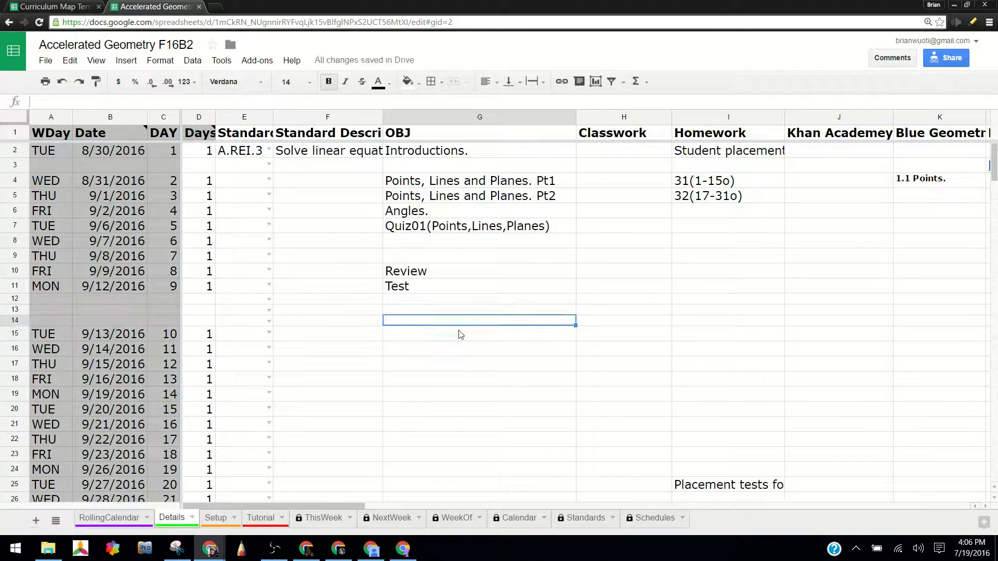
type("Chapter 2")
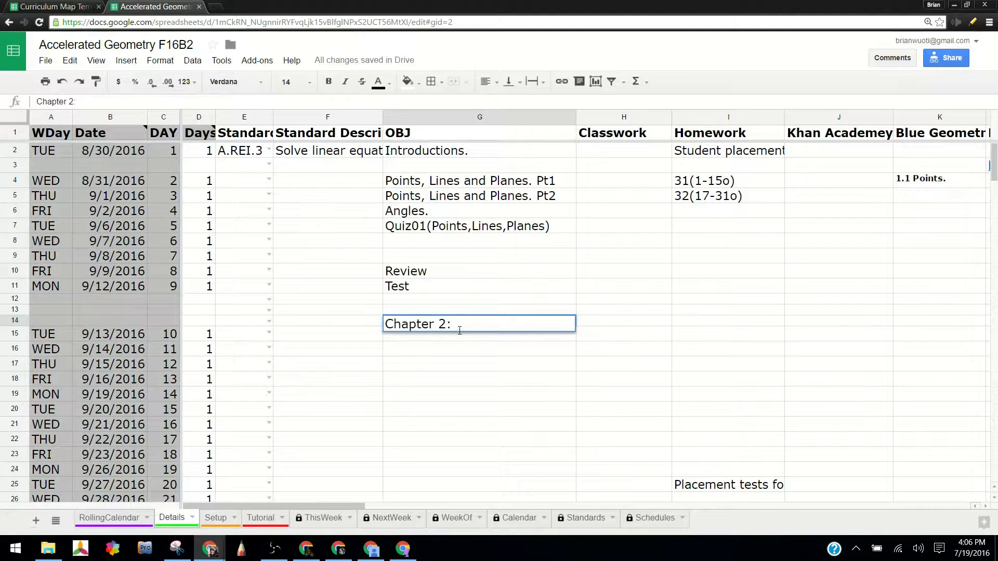
type(":")
key("Return")
key("Up")
key("ctrl+b")
key("Down")
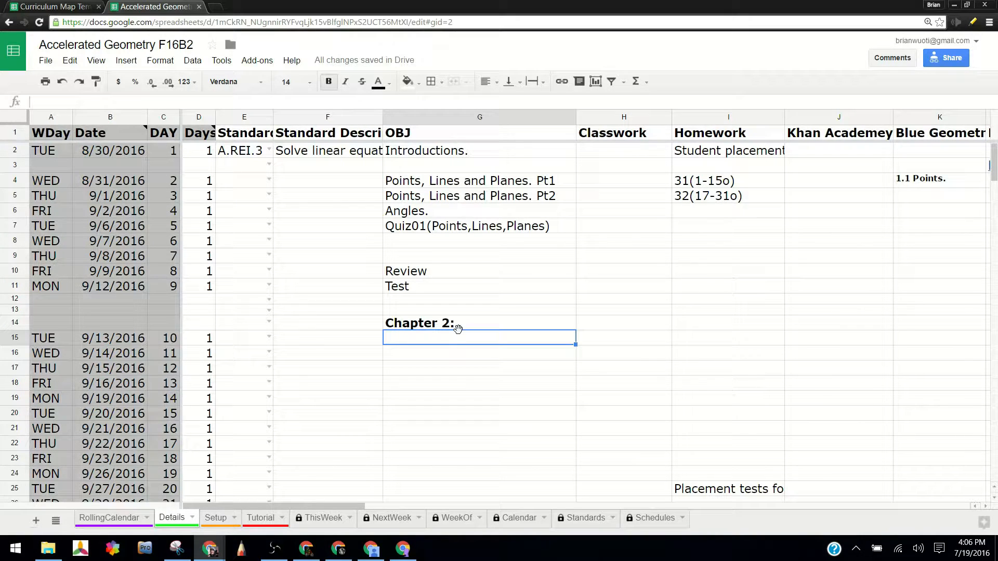
Remove the bold formatting from the empty objective cell G15.
left_click(453, 366)
left_click(447, 339)
key("ctrl+b")
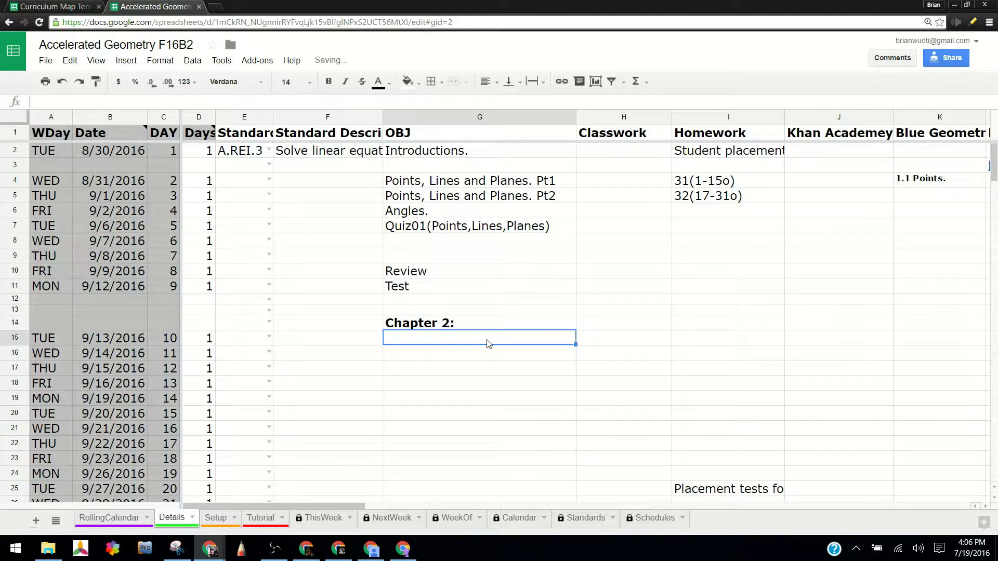
left_click(482, 356)
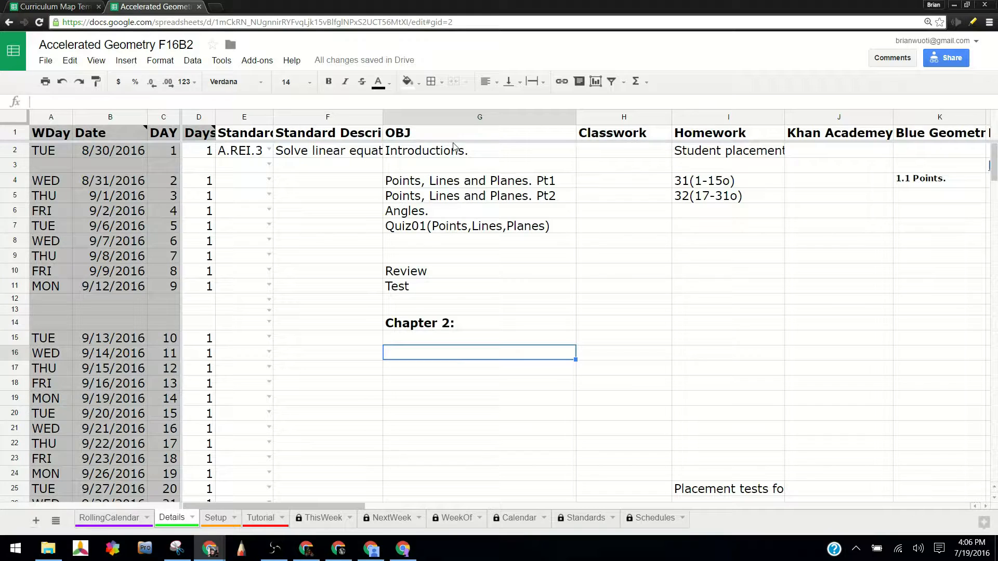
scroll(456, 223, "down", 4)
scroll(454, 239, "up", 4)
left_click(814, 185)
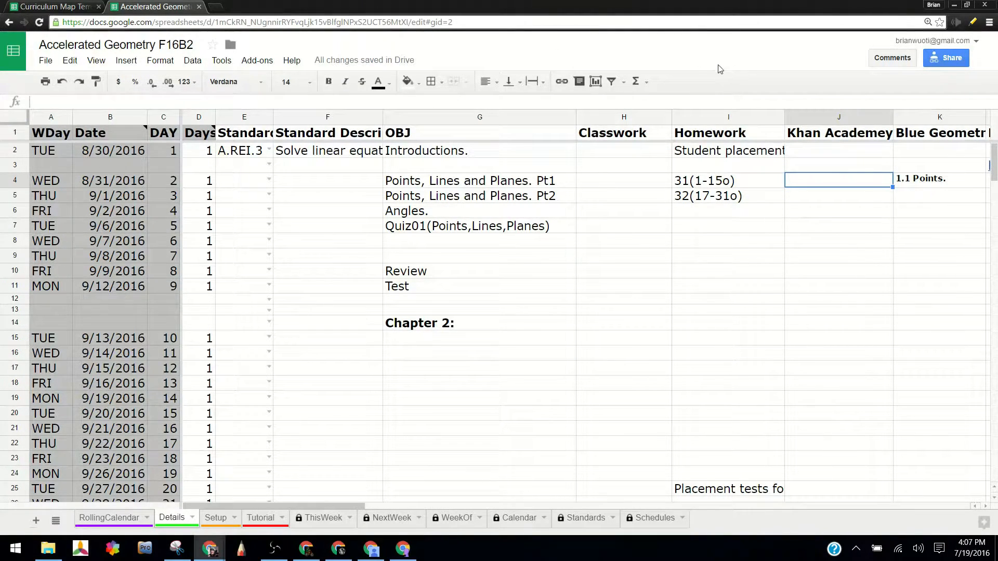
left_click(563, 83)
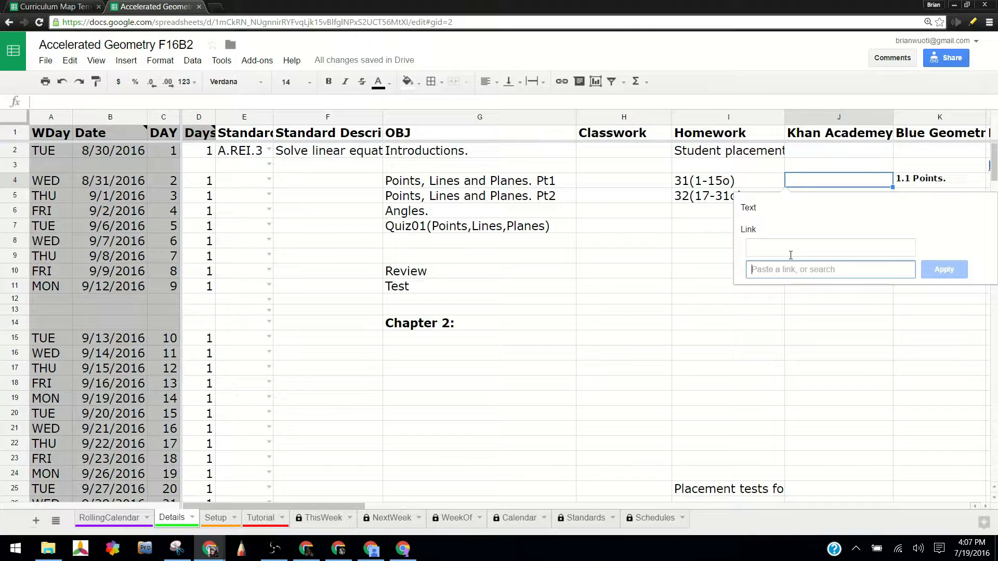
key("Escape")
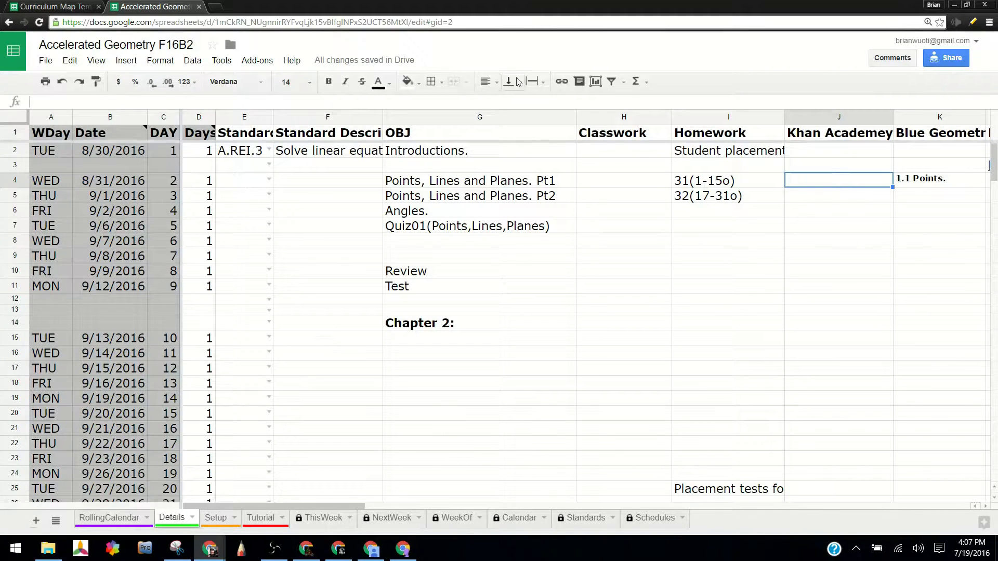
left_click(563, 82)
left_click(784, 243)
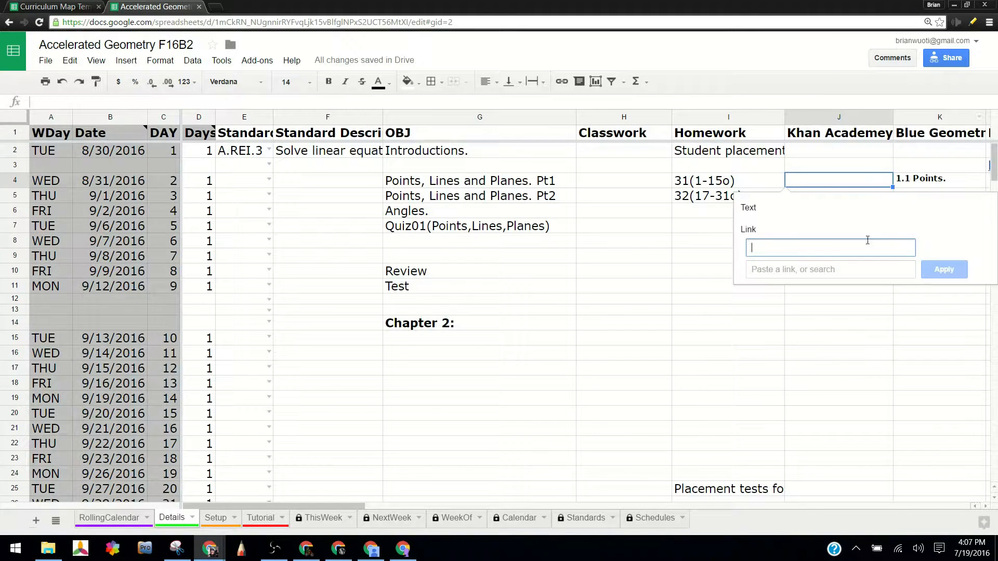
left_click_drag(366, 512, 412, 508)
left_click(651, 180)
key("ctrl+v")
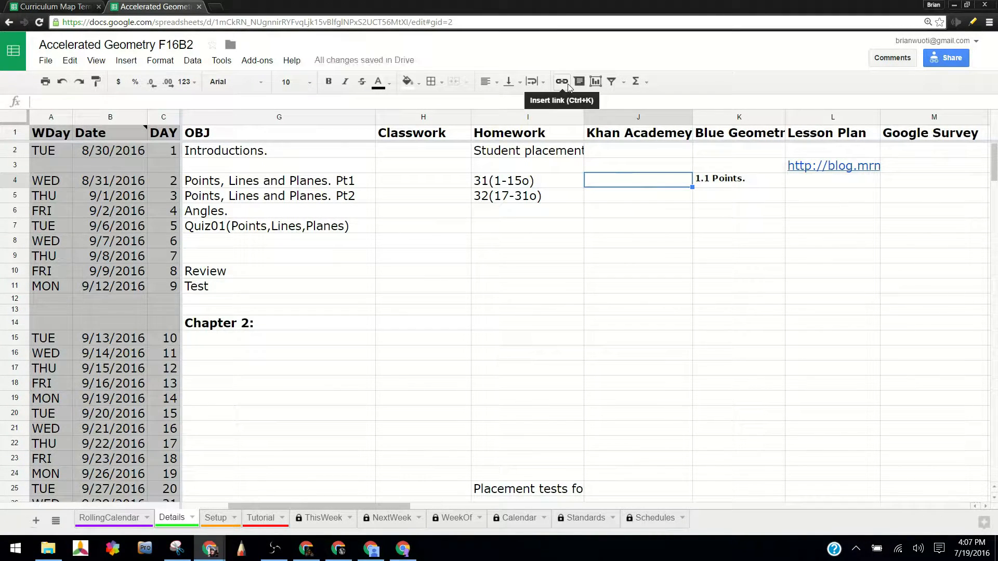
Start inserting a link in Khan Academy cell J4 with the display text "Khan: Points Lines Planes".
key("ctrl+k")
left_click(674, 210)
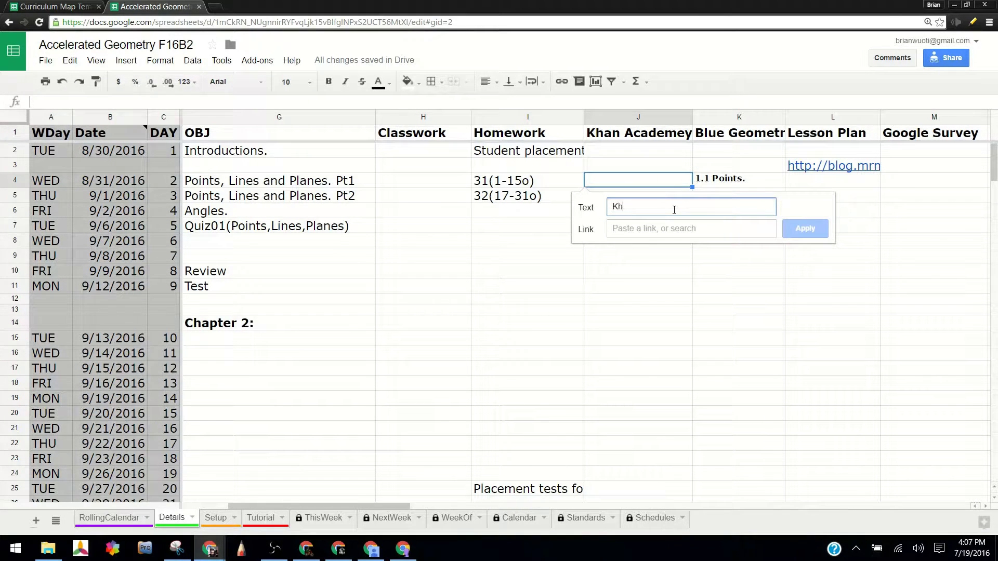
type("Khan: Point")
key("Tab")
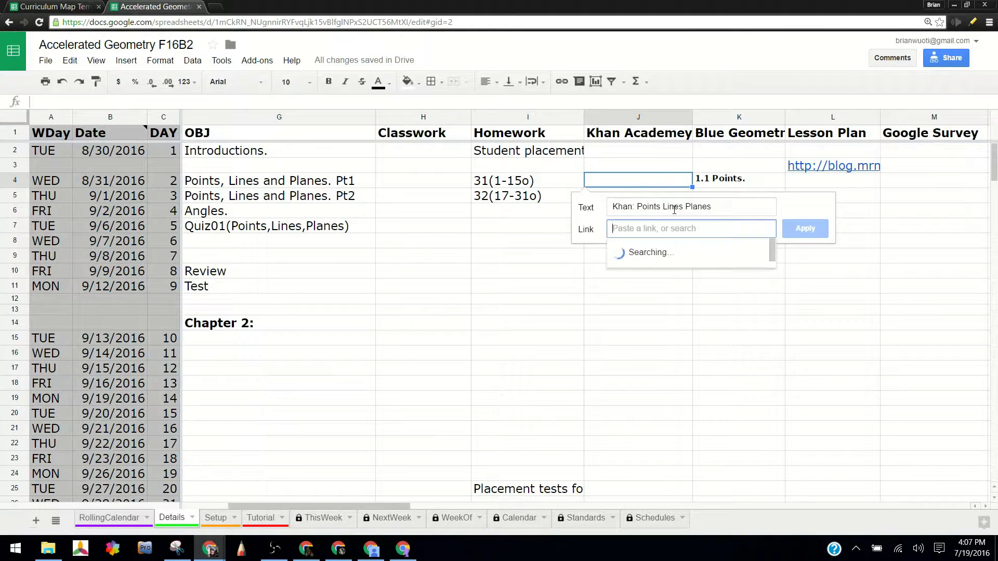
Open the Khan Academy website in a new browser tab.
left_click(222, 5)
type("khan")
key("Return")
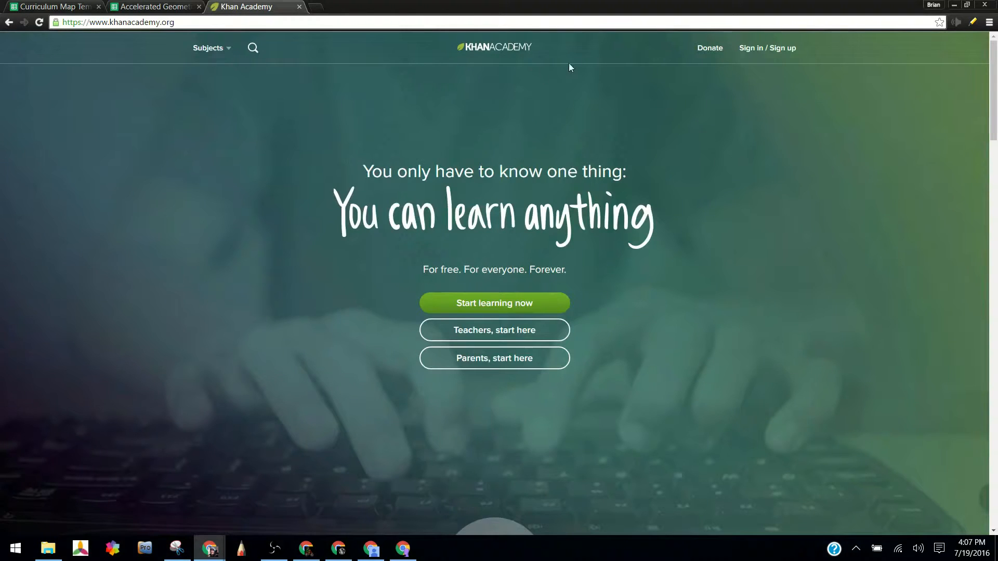
Search Khan Academy for "points lines and planes" and open the "Points, lines, and planes" exercise.
left_click(253, 49)
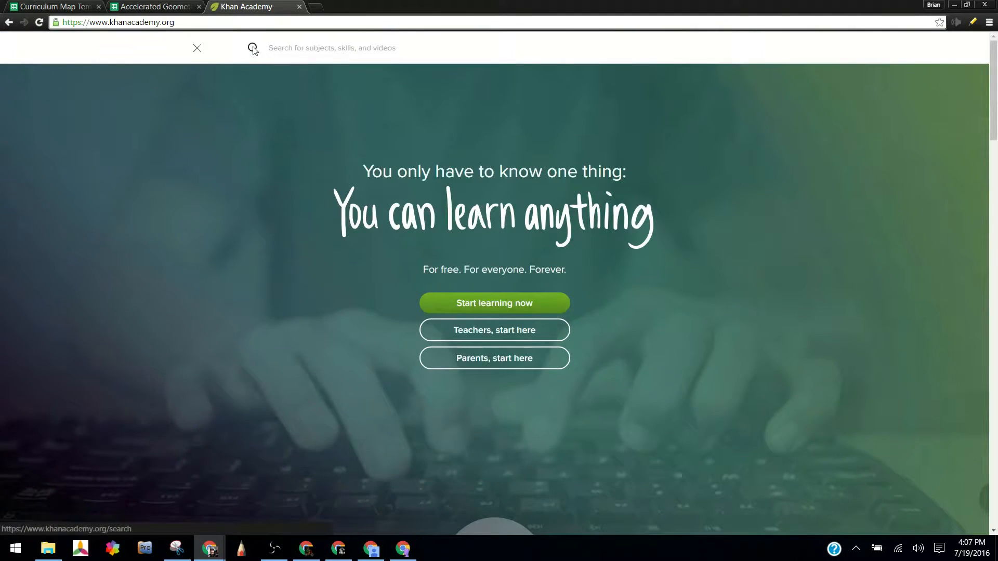
type("points lines pla")
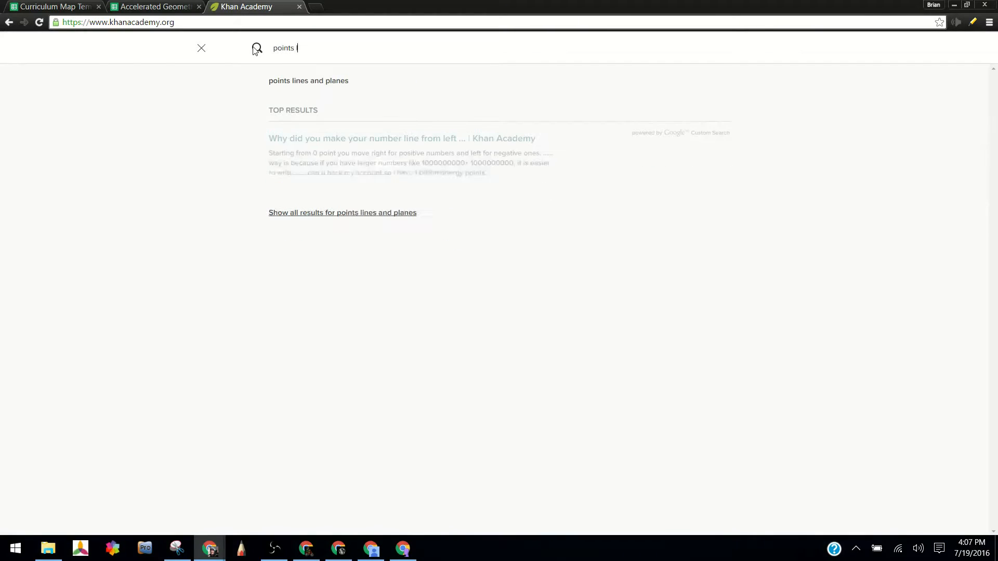
left_click(307, 82)
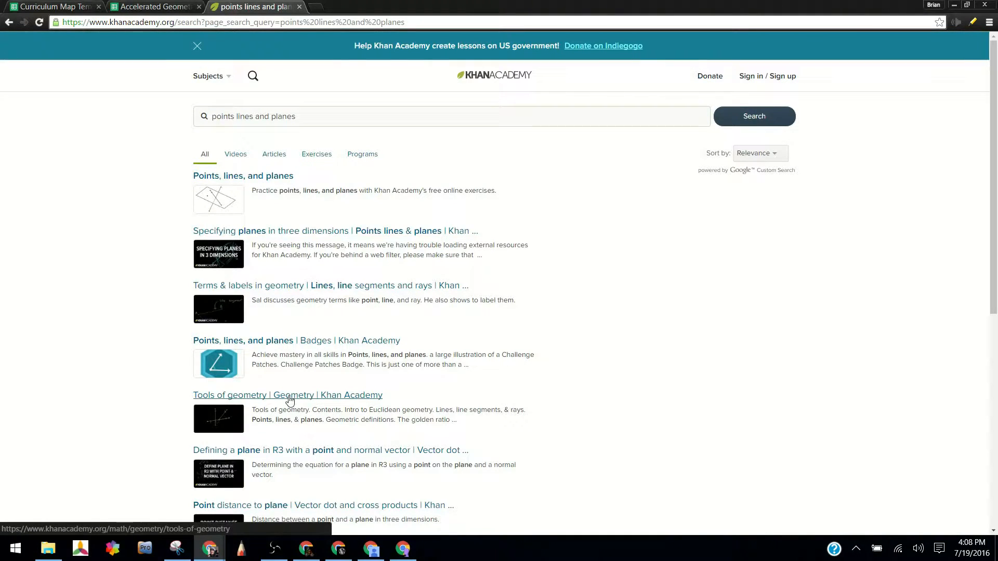
left_click(275, 177)
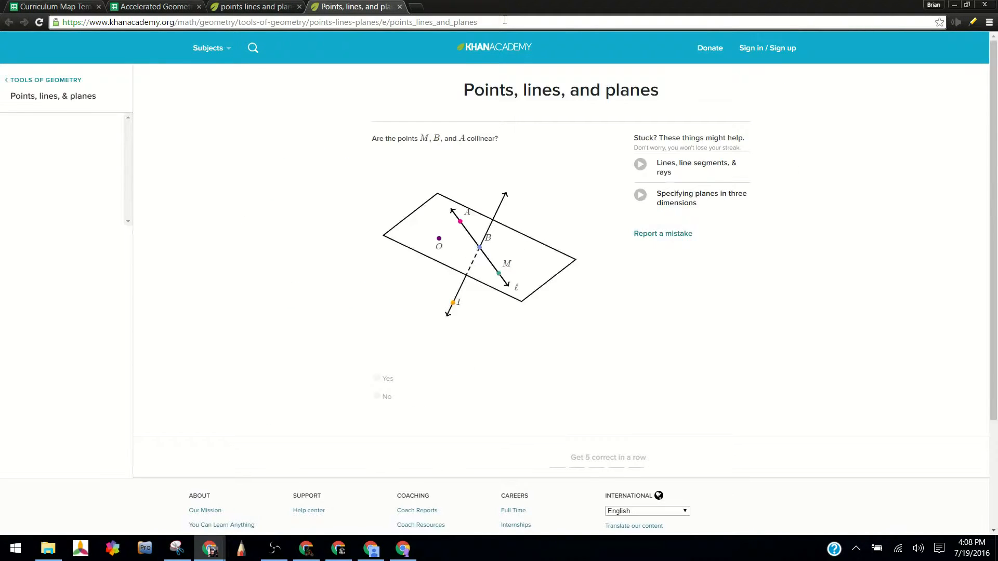
Copy the full web address of the "Points, lines, and planes" exercise page.
left_click(60, 23)
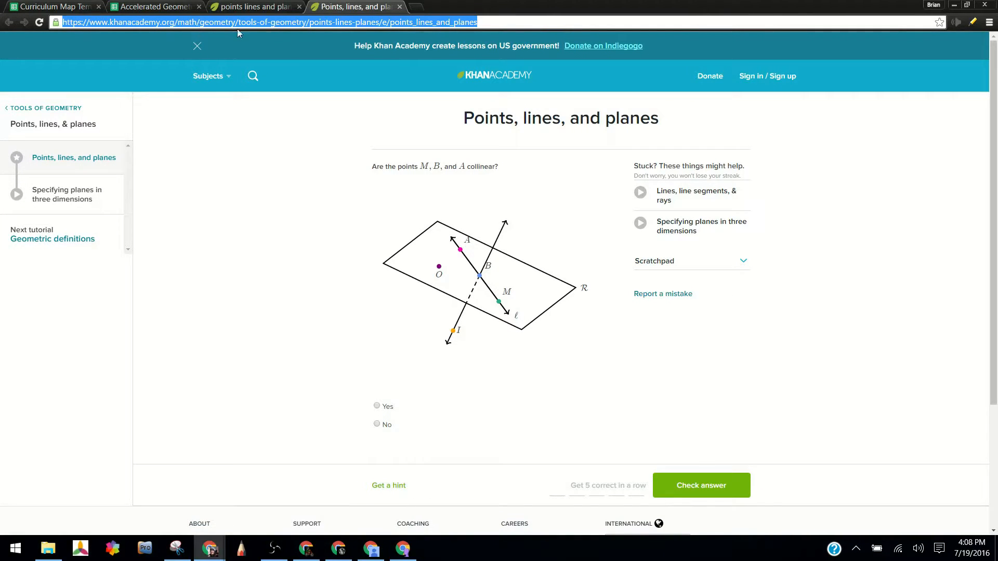
right_click(478, 23)
left_click(502, 64)
right_click(483, 25)
left_click(501, 68)
Insert the copied exercise address as a link in Khan Academy cell J4 with the display text "Khan Exercise: Planes".
left_click(144, 7)
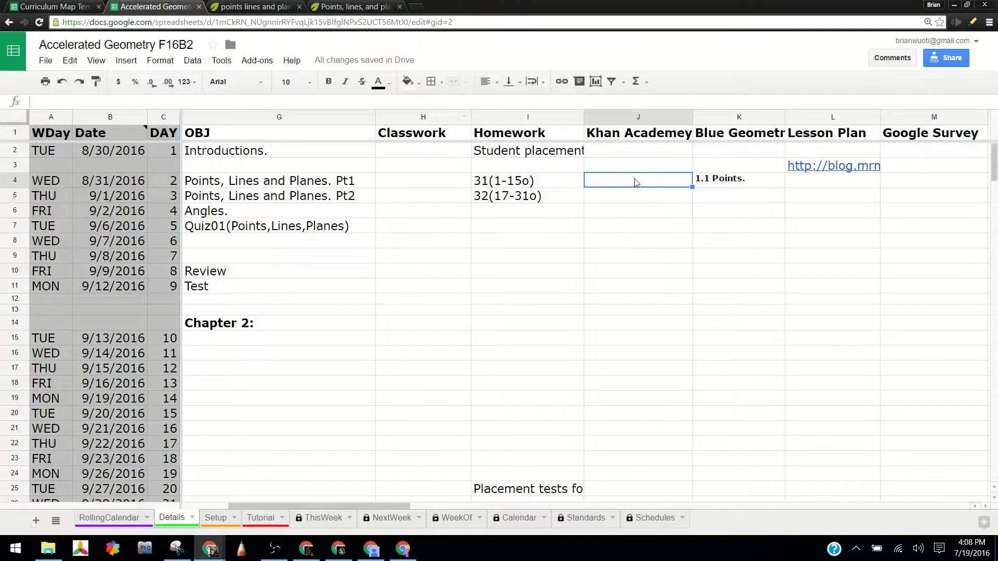
left_click(561, 82)
right_click(646, 234)
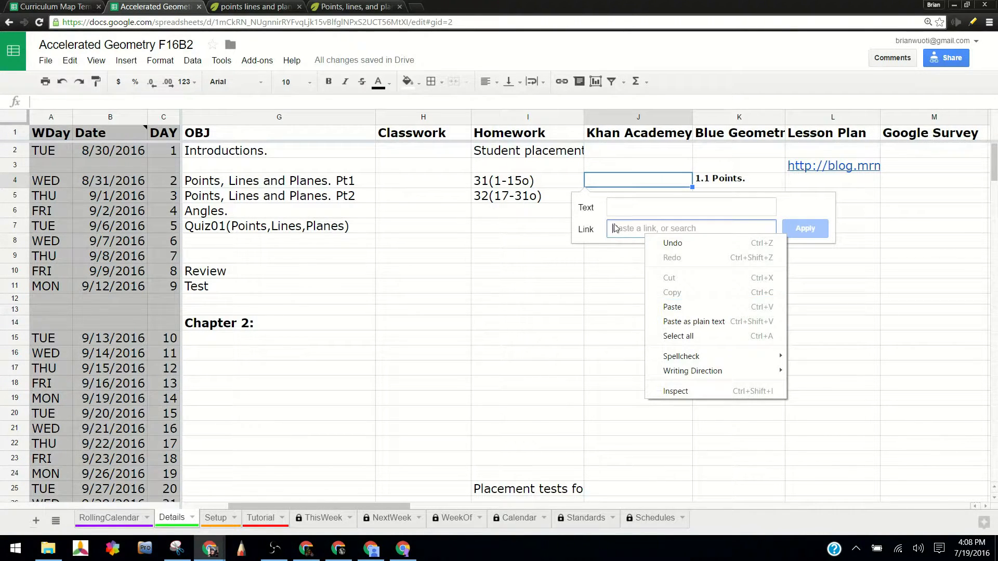
left_click(678, 305)
left_click(644, 216)
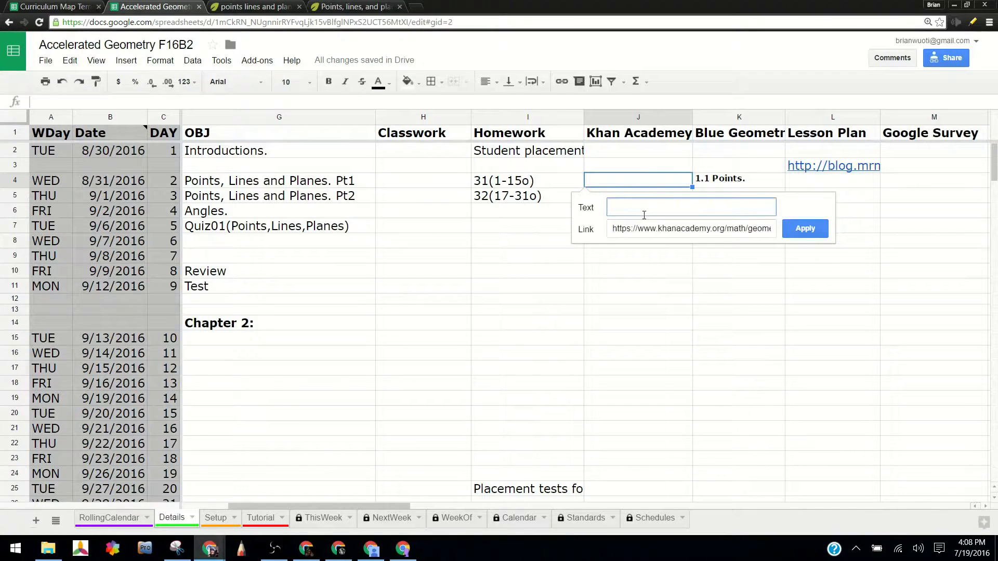
type("Khan: Points")
left_click(805, 229)
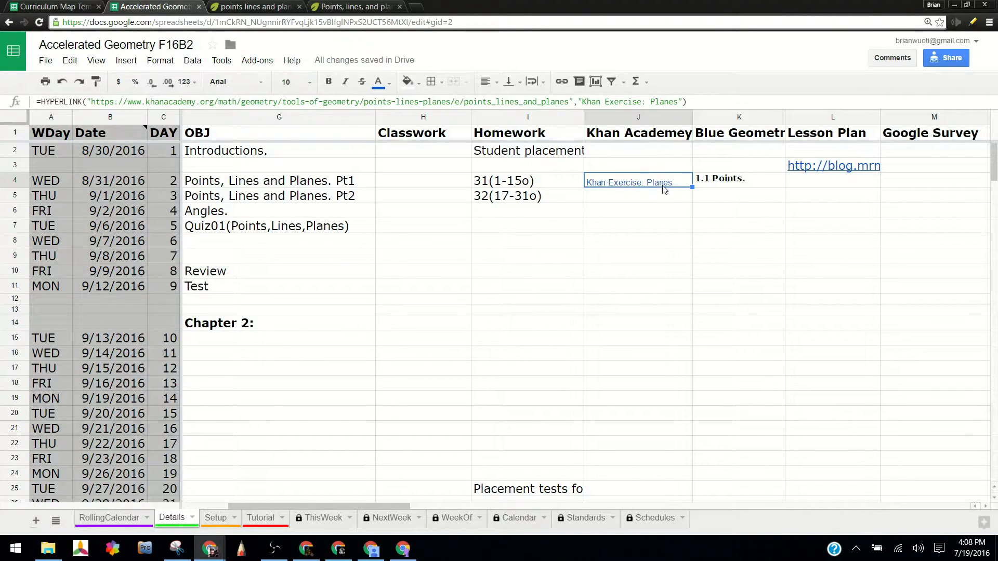
mouse_move(662, 185)
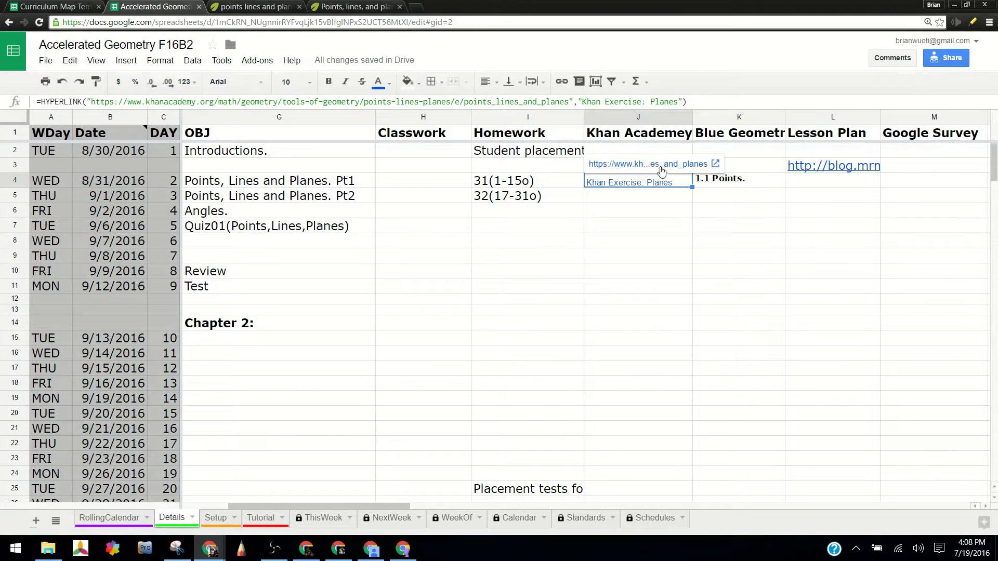
left_click(666, 196)
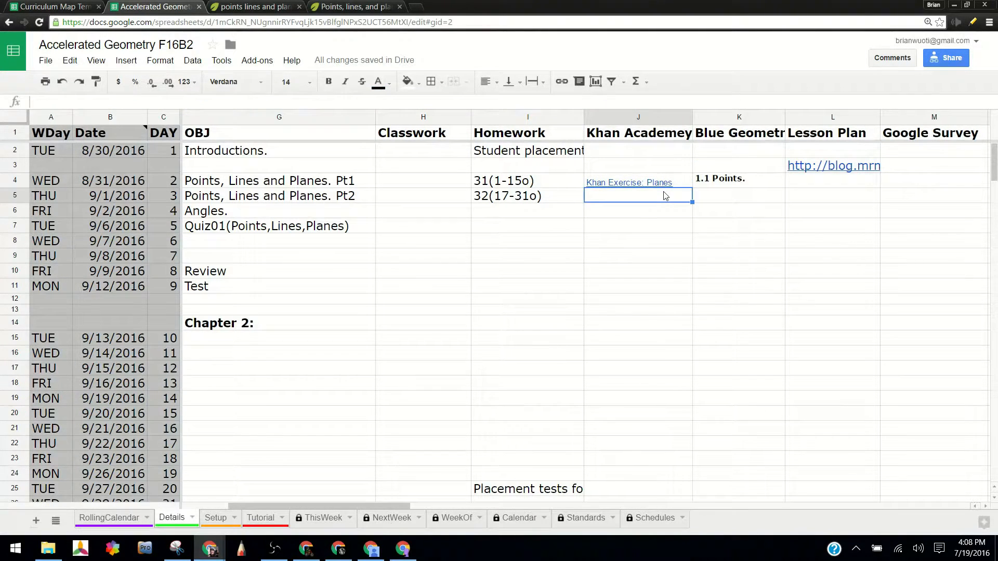
Set the Days count in D3 to 1 and enter "Math Department Assembly" as the objective in G3.
left_click_drag(395, 509, 367, 507)
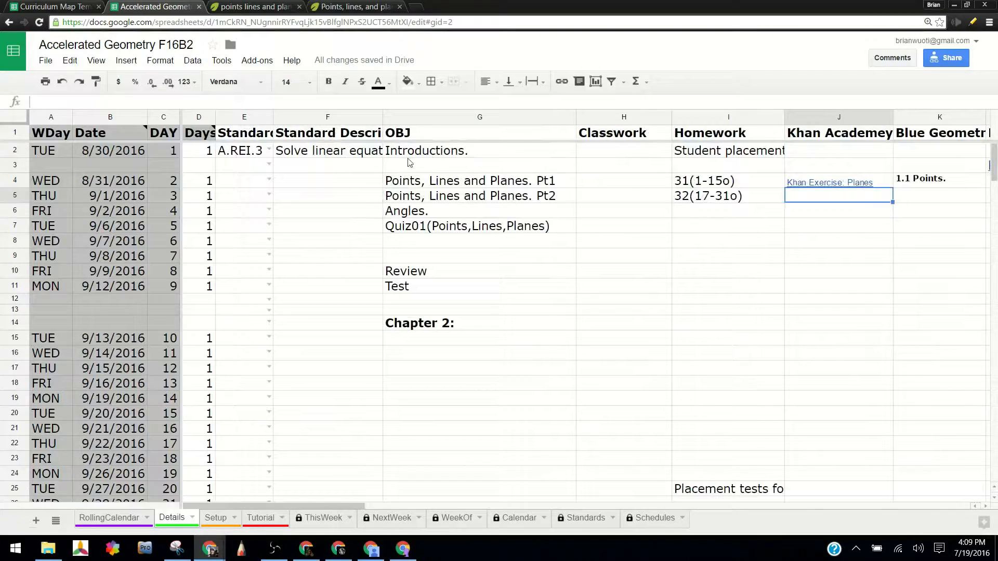
left_click(200, 169)
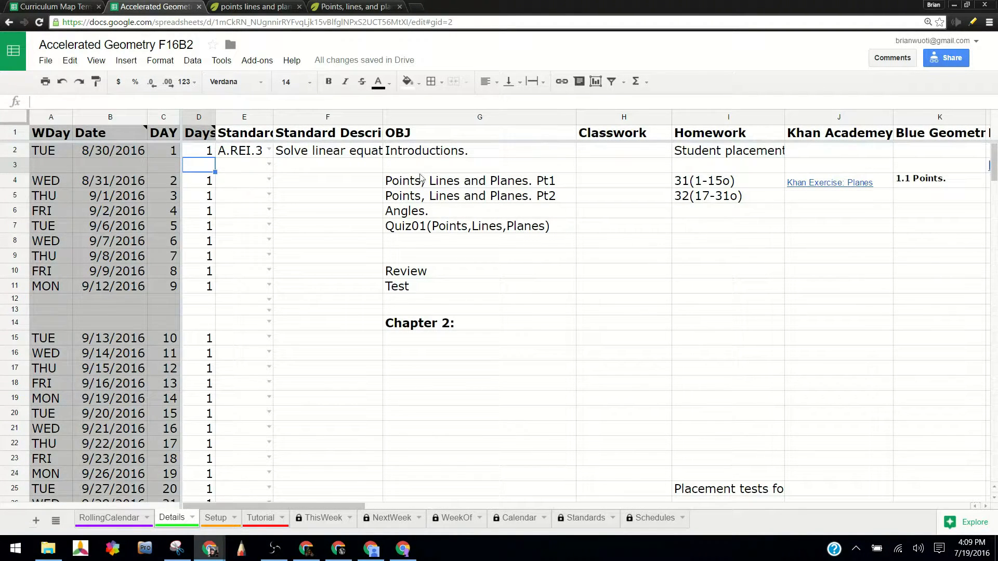
type("1")
key("Tab")
left_click(409, 167)
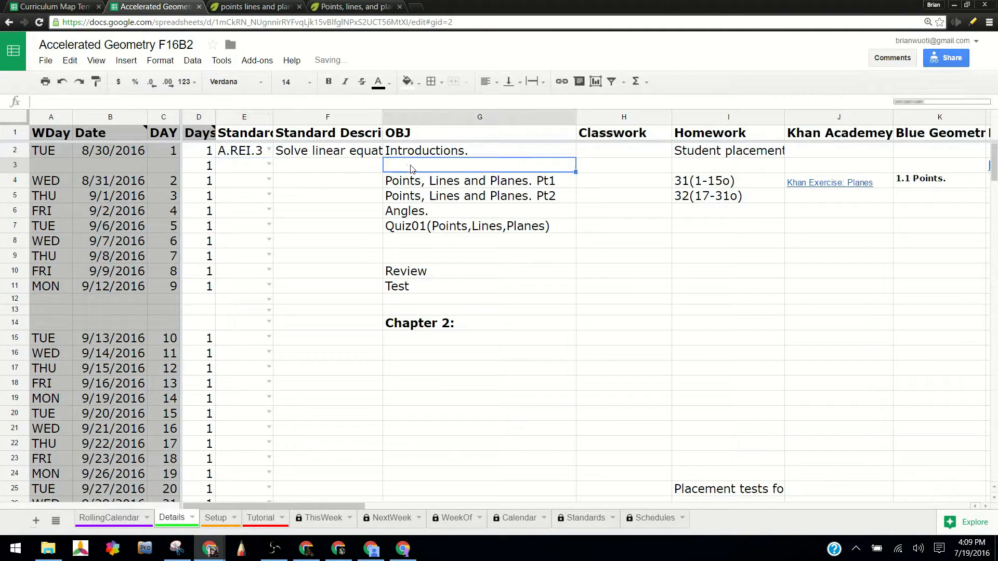
type("Math Dep")
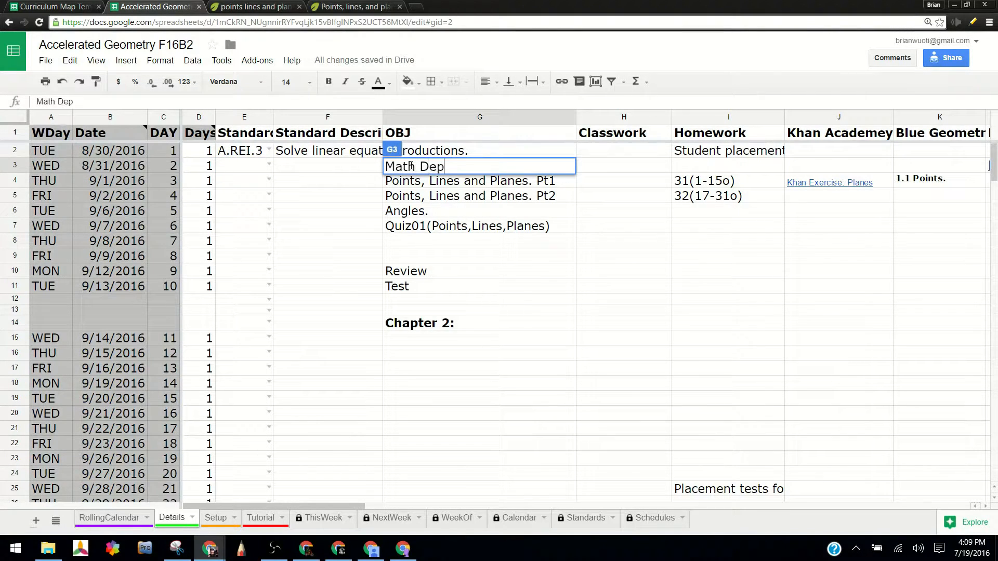
type("artment Assembly")
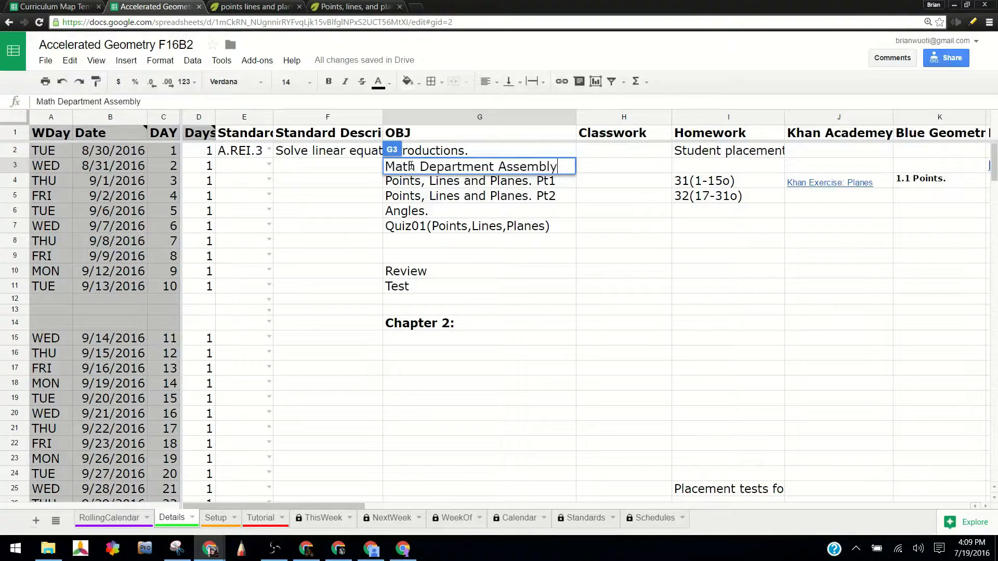
key("Return")
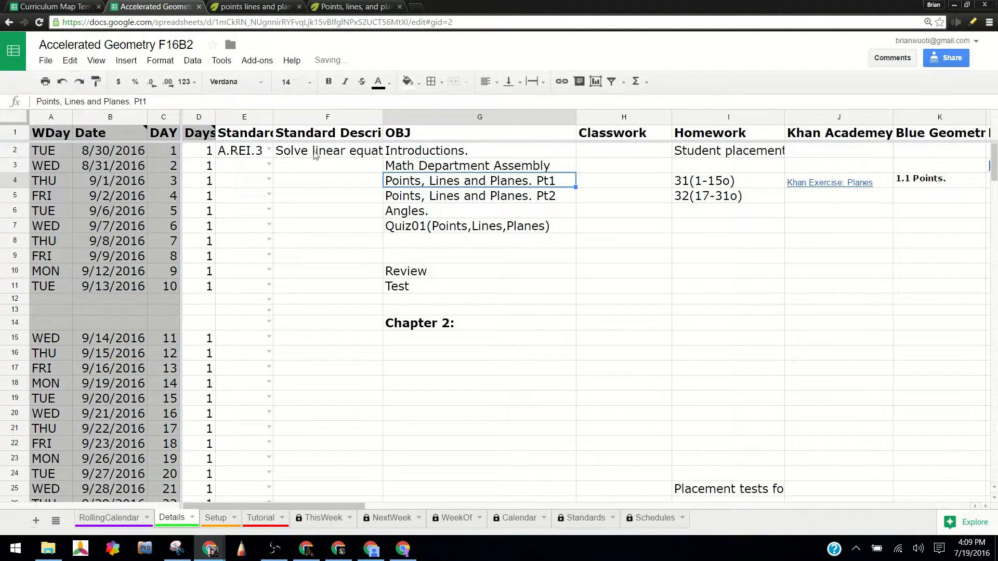
left_click(97, 166)
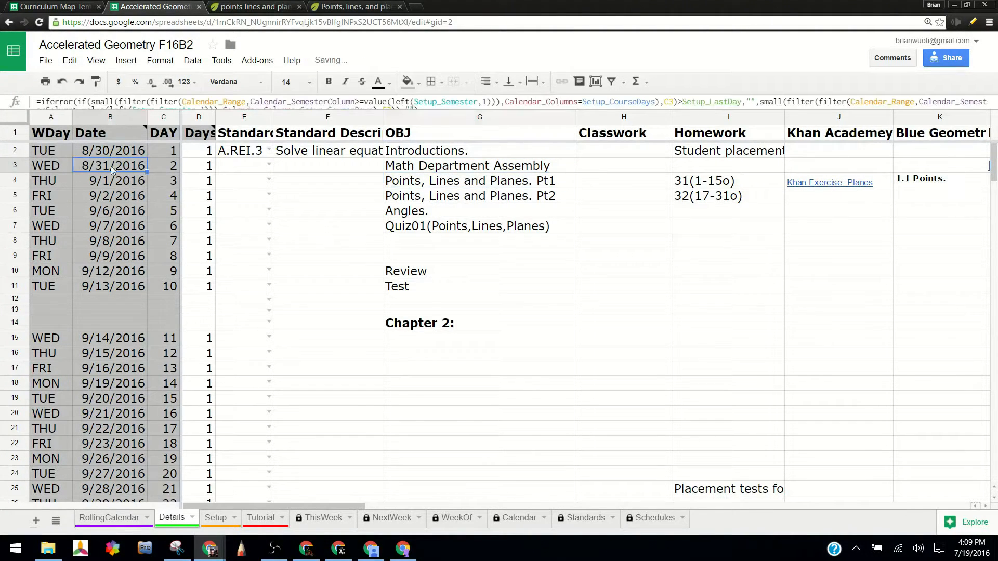
left_click(557, 177)
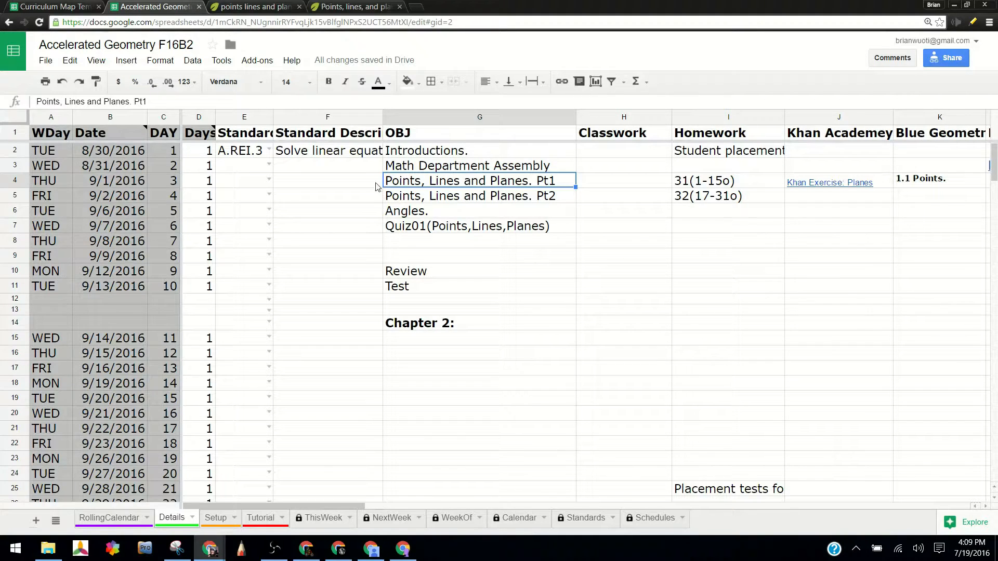
Clear the day count in D3 and the "Math Department Assembly" objective in G3.
left_click(207, 167)
key("Delete")
key("Right")
key("Right")
key("Right")
key("Delete")
key("Right")
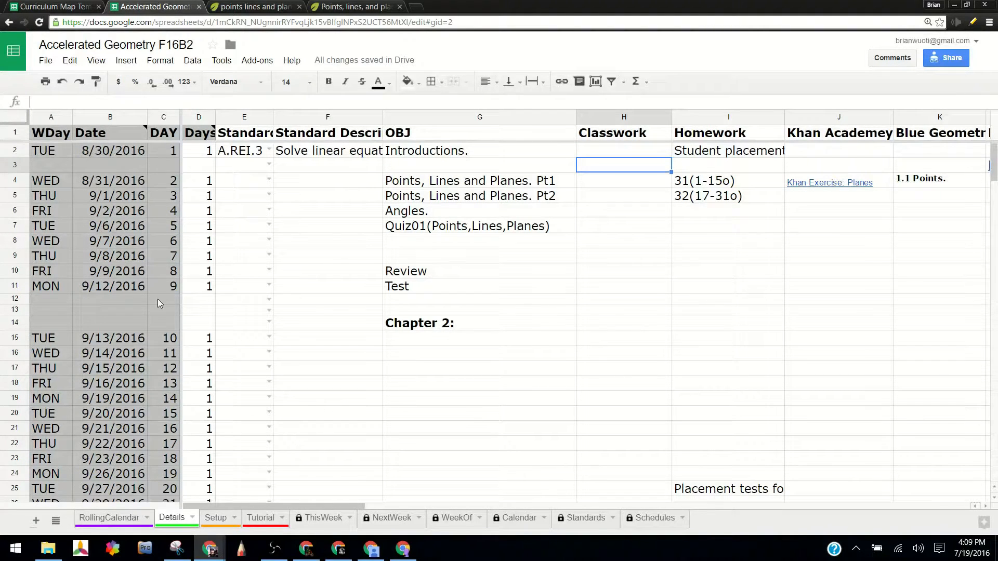
Clear the Days counts in D6 and D8 on the Details sheet.
left_click(212, 214)
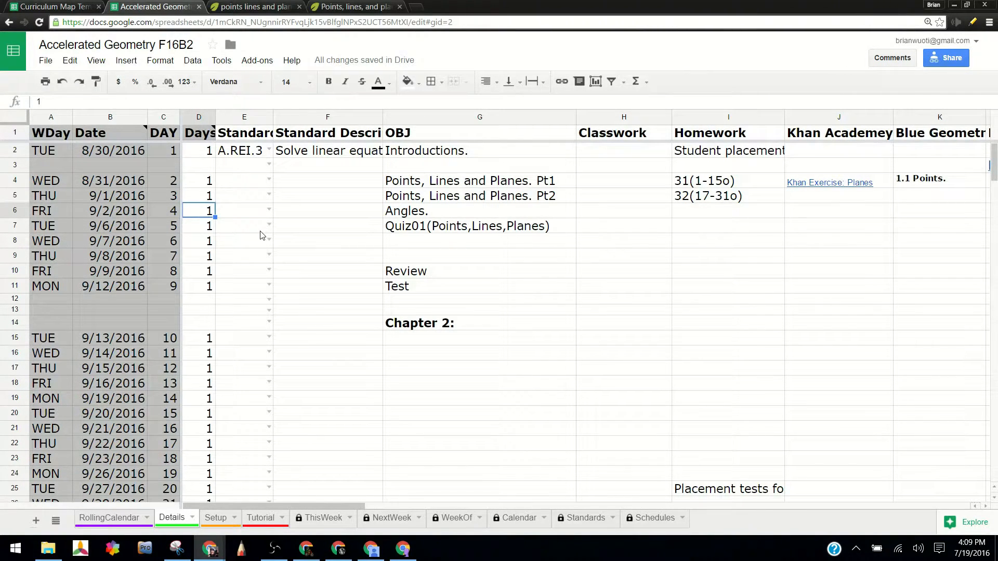
key("Delete")
key("Down")
key("Down")
key("Delete")
key("Down")
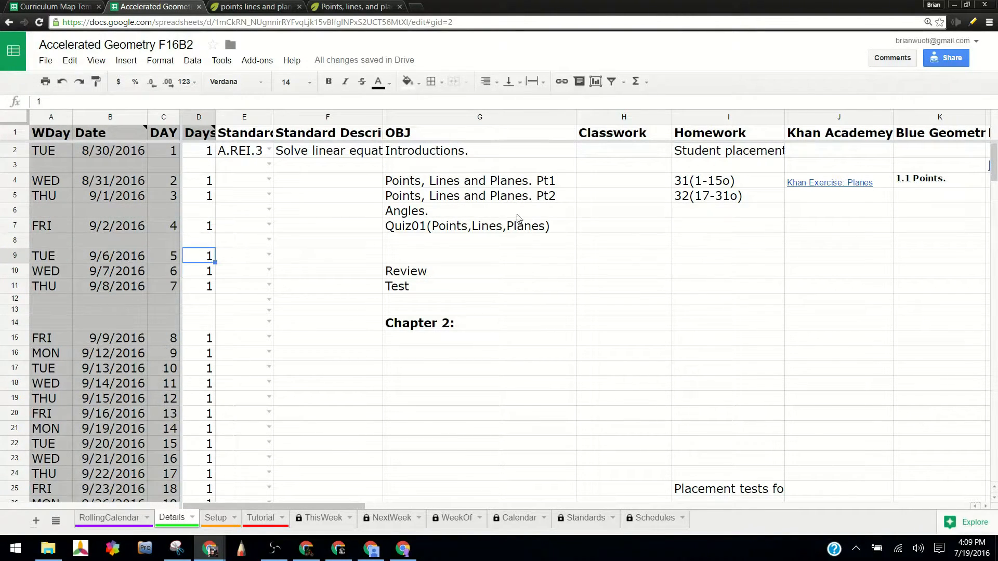
Set the Days counts in D6 and D8 back to 1.
left_click(210, 210)
type("1")
left_click(210, 241)
type("1")
left_click(574, 271)
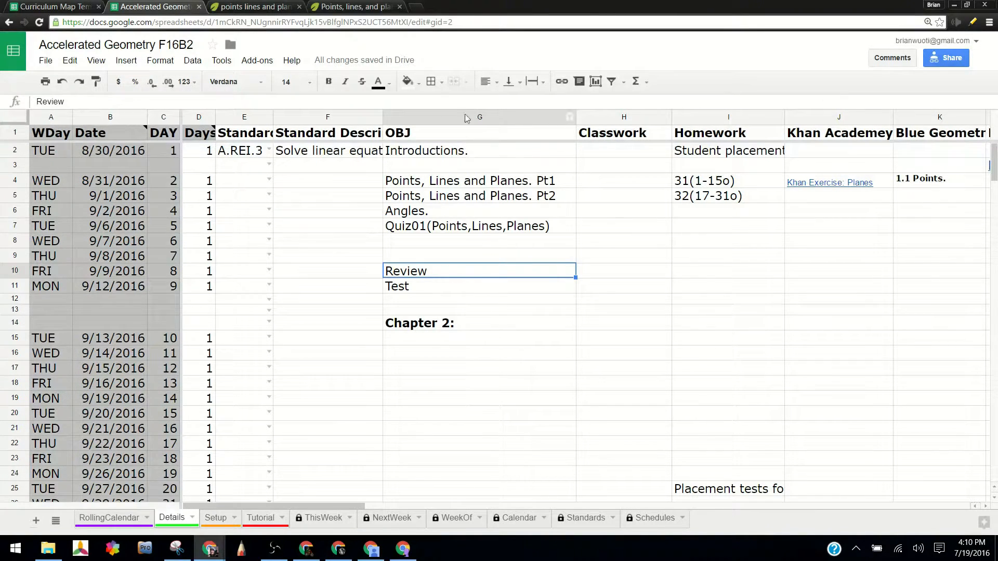
Check the daily agenda entries on the RollingCalendar sheet, including the Article row, and return to the Details sheet.
left_click(122, 526)
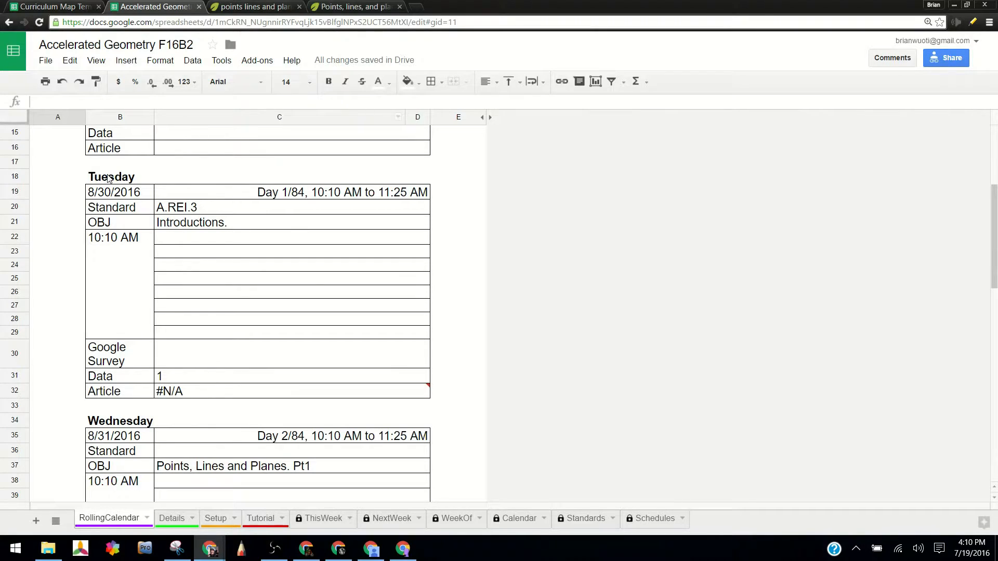
mouse_move(161, 390)
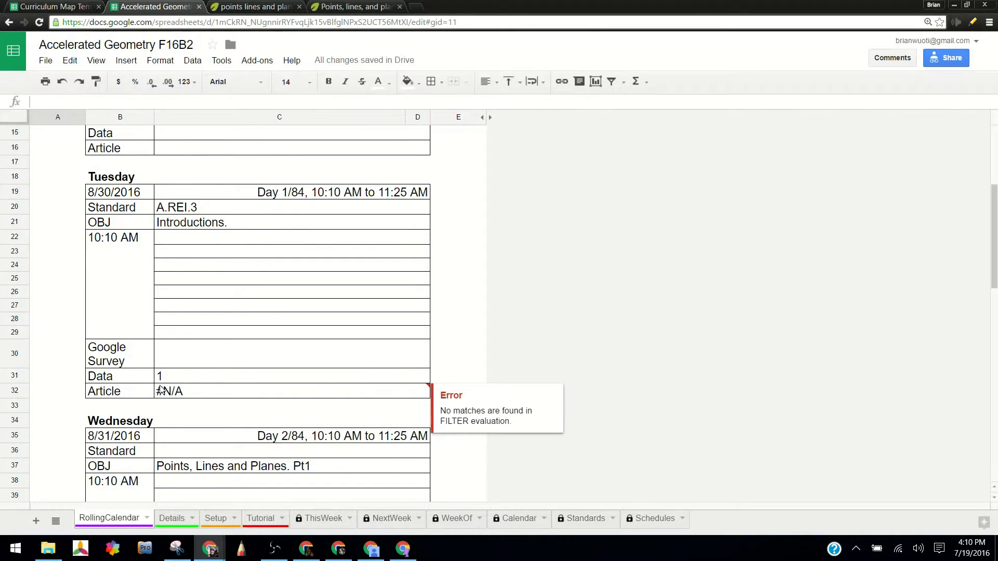
left_click(185, 518)
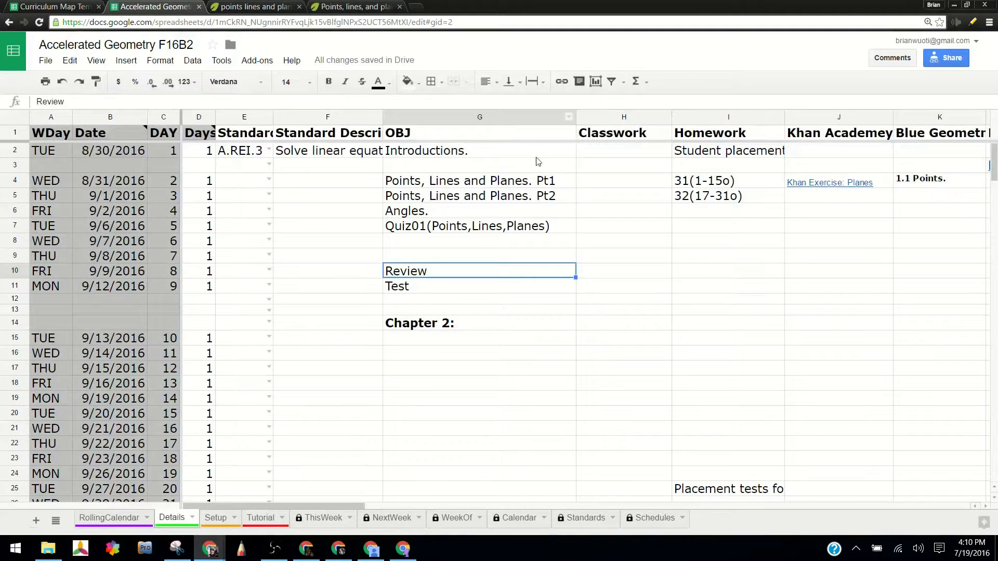
On the Setup sheet, set Pre Agenda Slot 1 to OBJ and Pre Agenda Slot 2 to Standard.
left_click(216, 519)
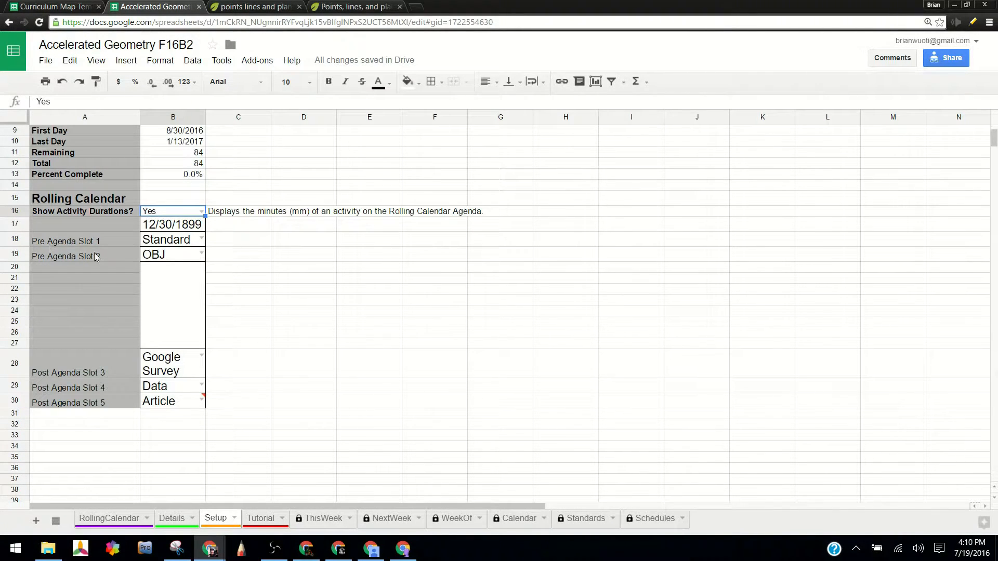
left_click(202, 240)
left_click(202, 239)
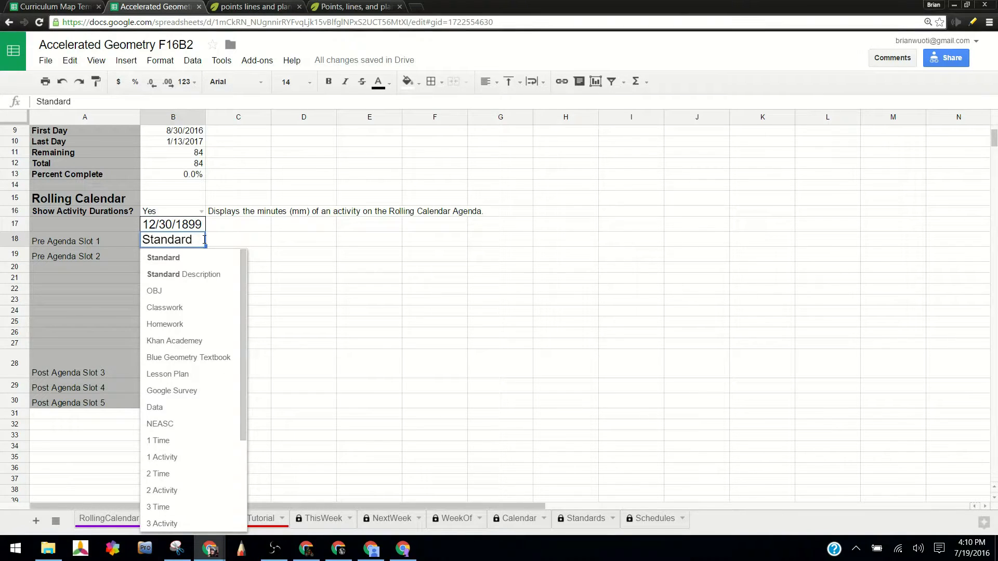
left_click(182, 297)
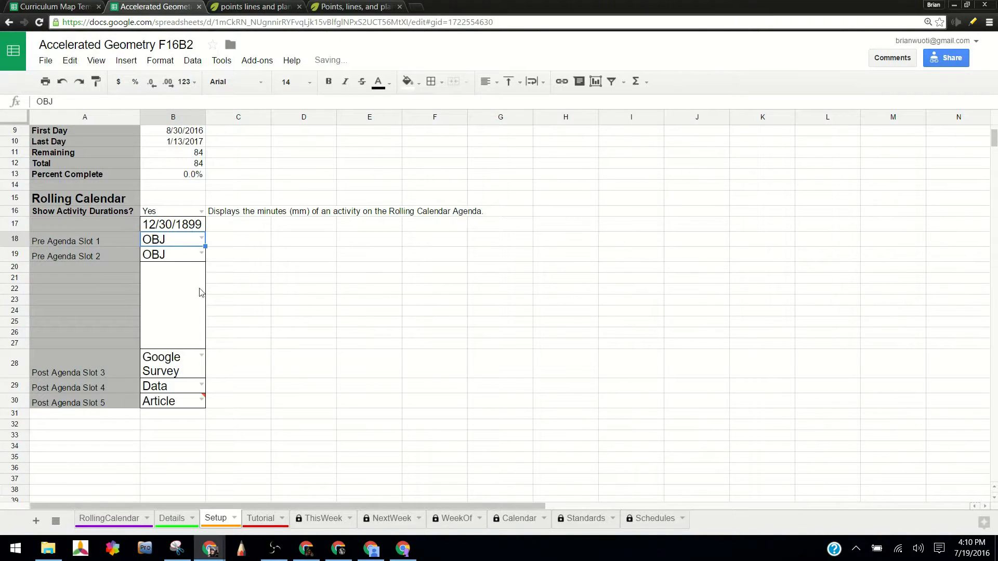
left_click(201, 254)
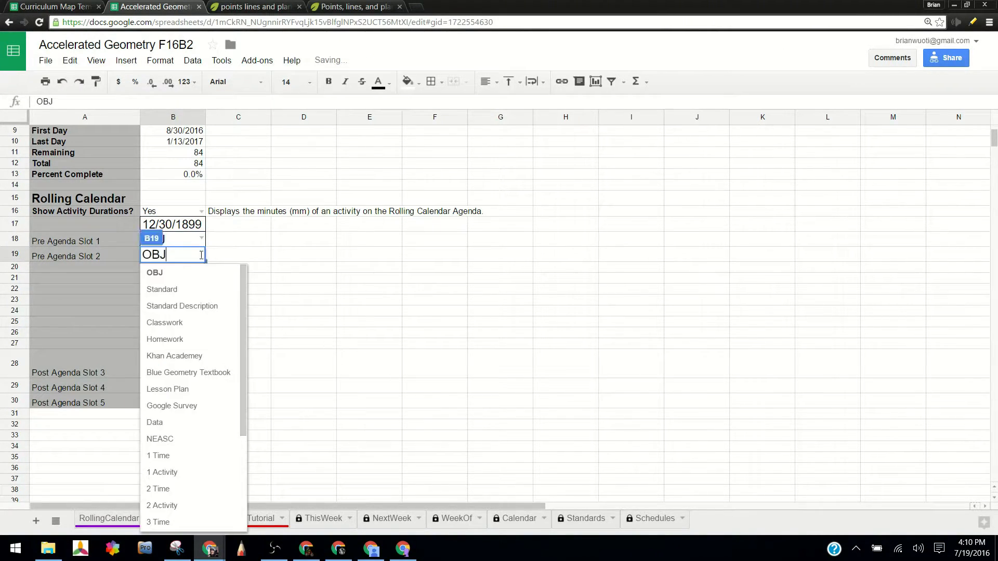
left_click(178, 292)
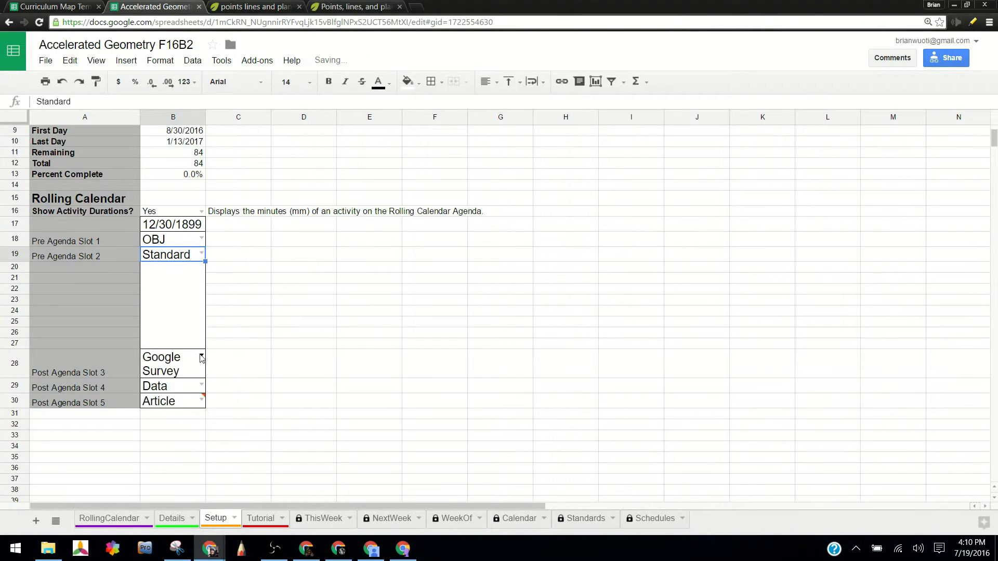
Set Post Agenda Slot 3 to Classwork and Post Agenda Slot 4 to Homework.
left_click(201, 358)
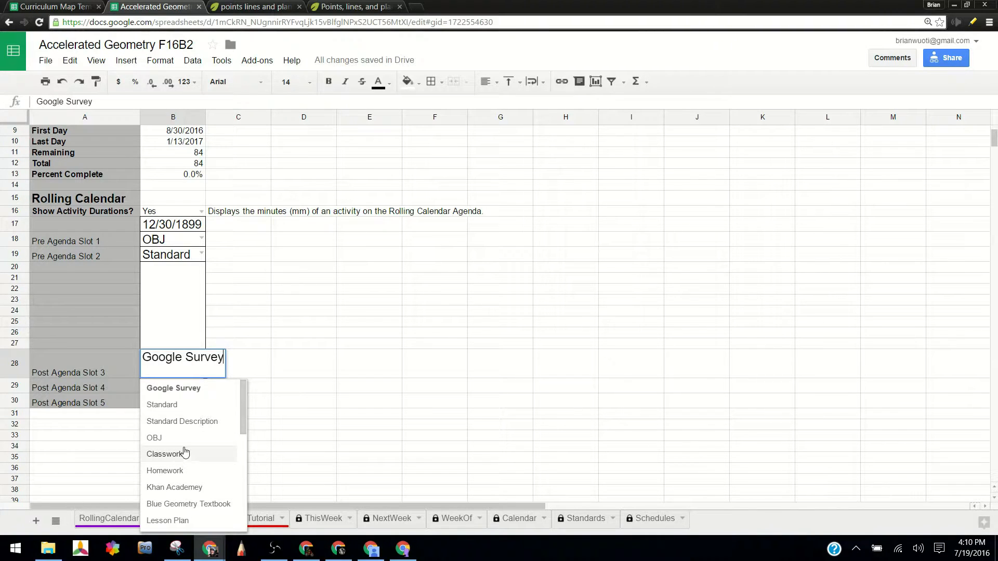
left_click(180, 455)
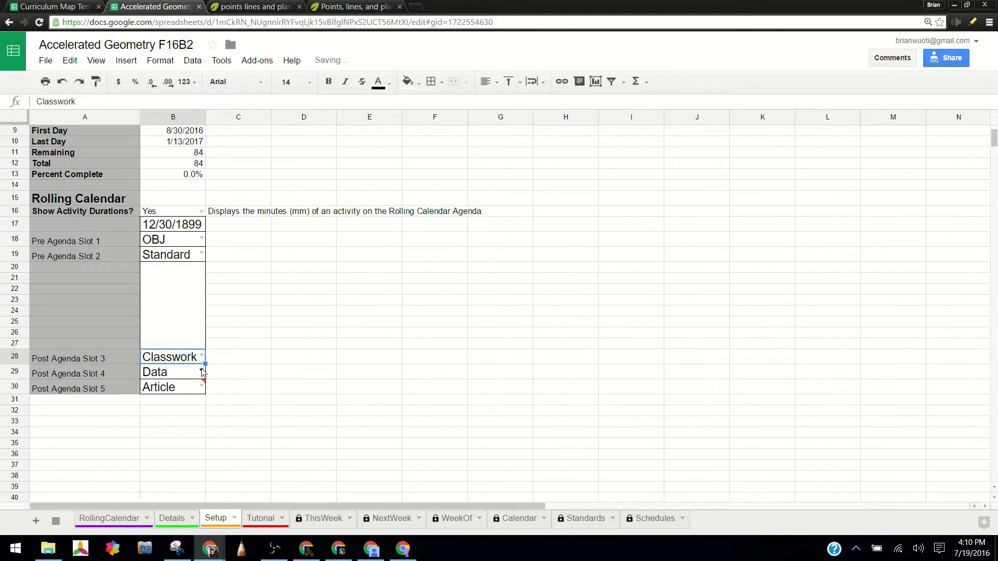
left_click(202, 371)
left_click(173, 475)
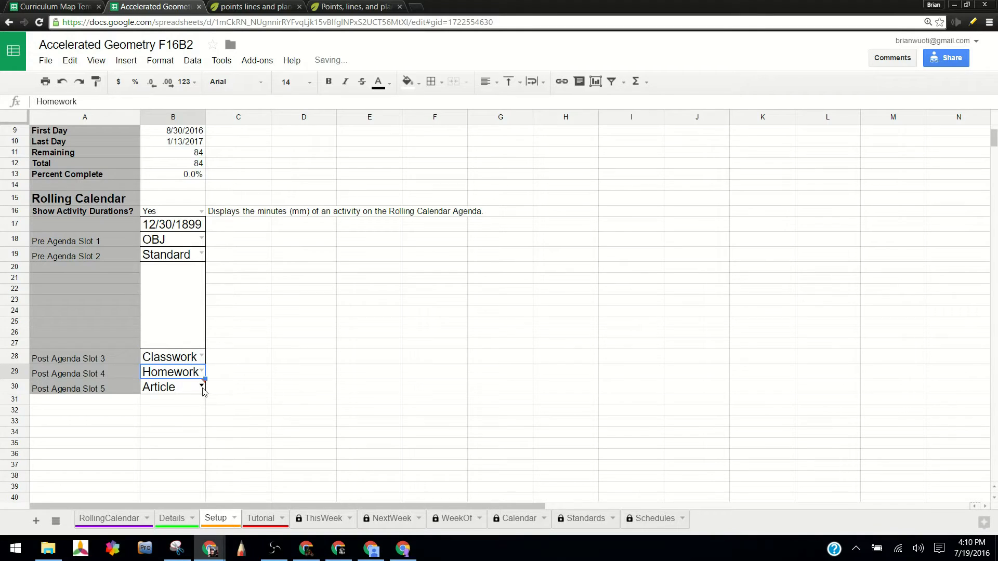
Set Post Agenda Slot 5 to Blue Geometry Textbook.
left_click(203, 388)
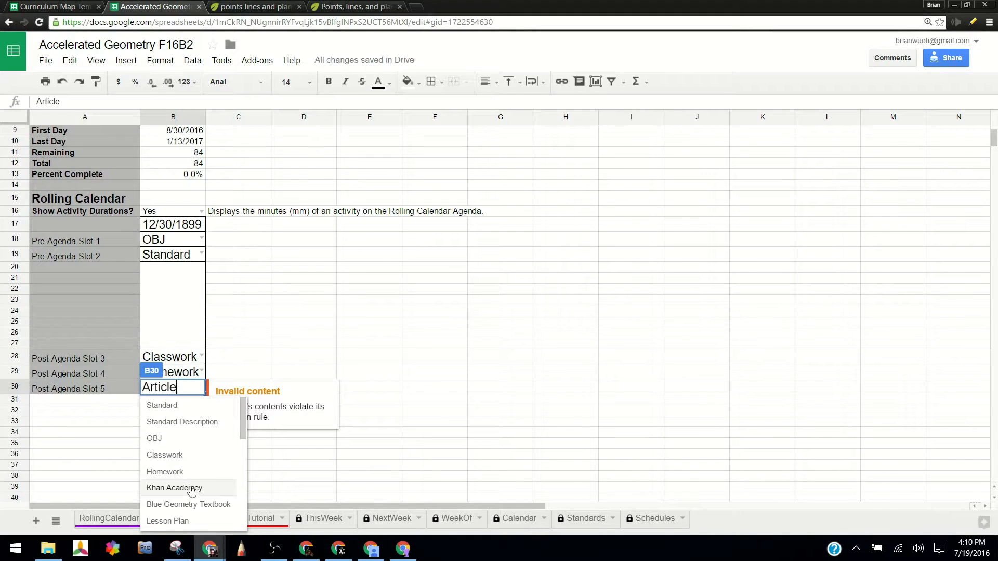
left_click(214, 505)
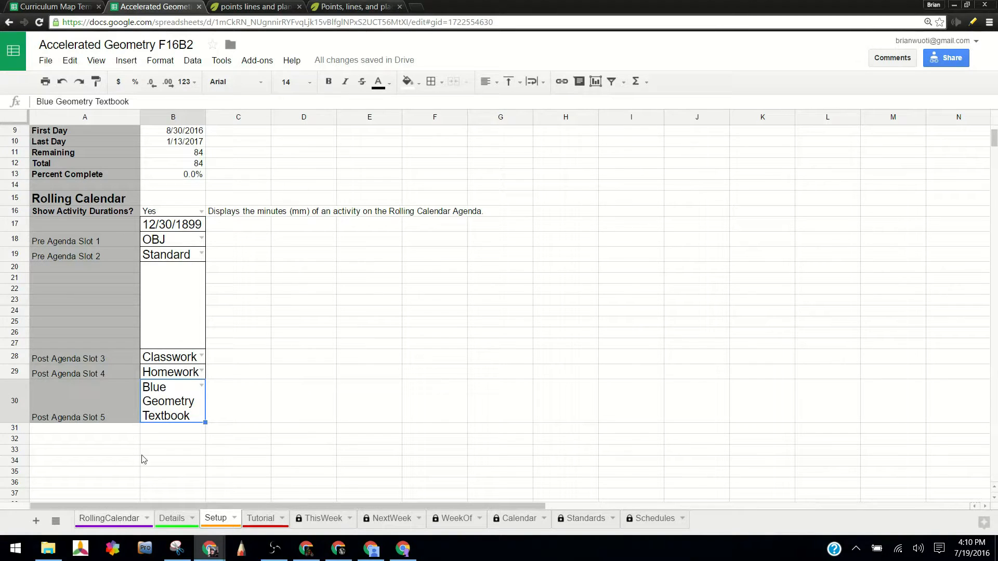
Examine the Tuesday to Thursday agendas on the RollingCalendar sheet, including the OBJ, Homework and Blue Geometry Textbook rows.
left_click(99, 521)
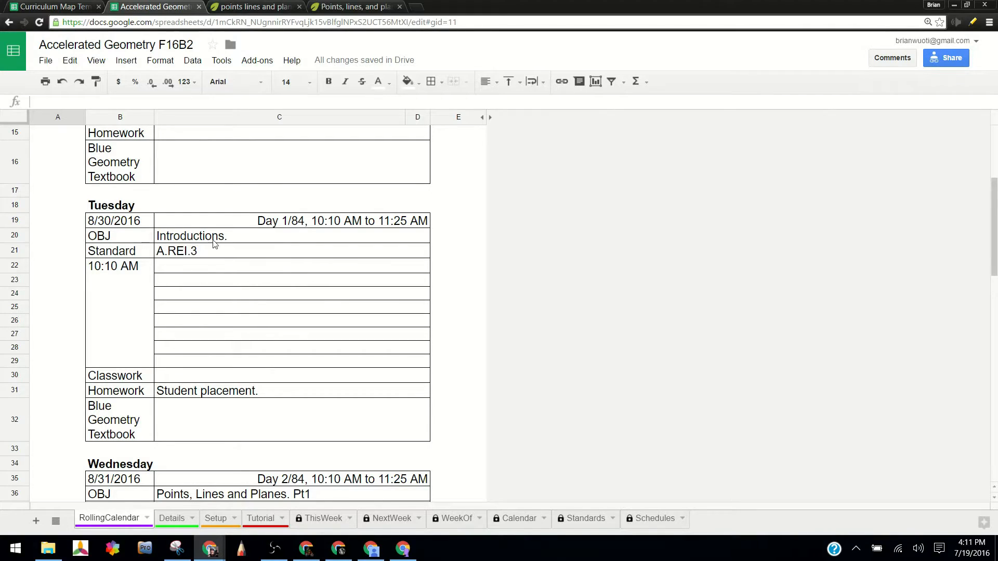
left_click(190, 236)
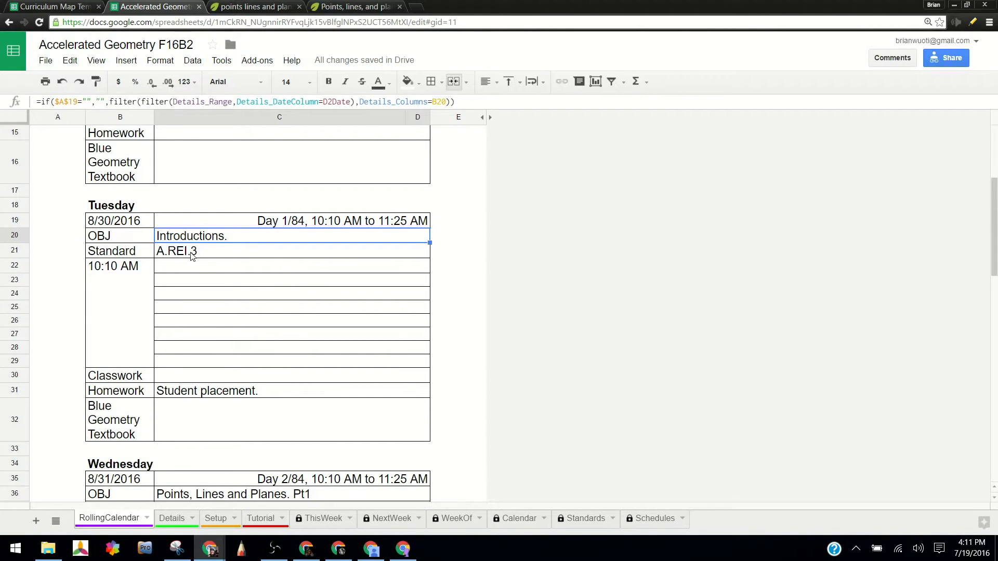
left_click(210, 390)
scroll(232, 333, "down", 4)
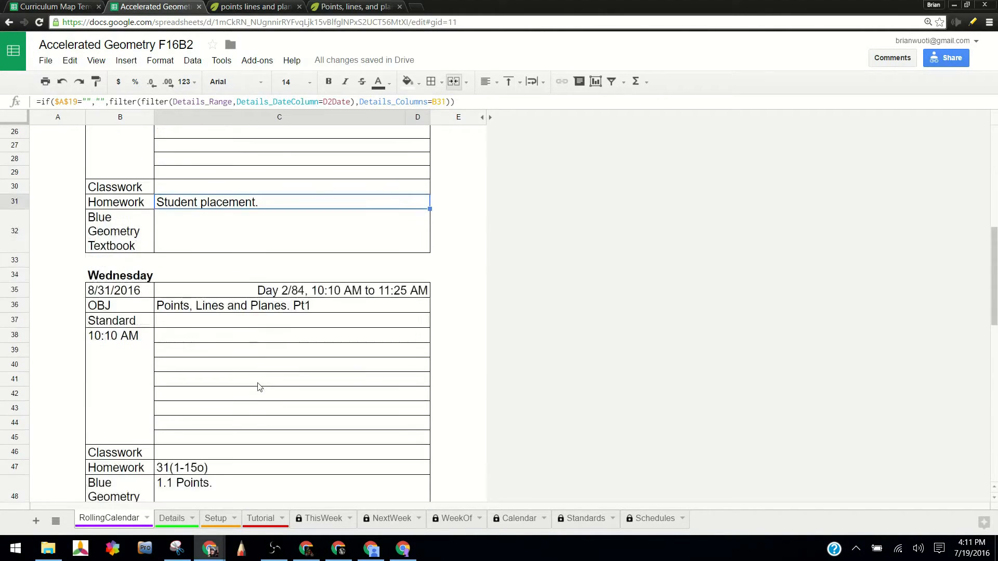
scroll(231, 322, "down", 2)
left_click(195, 383)
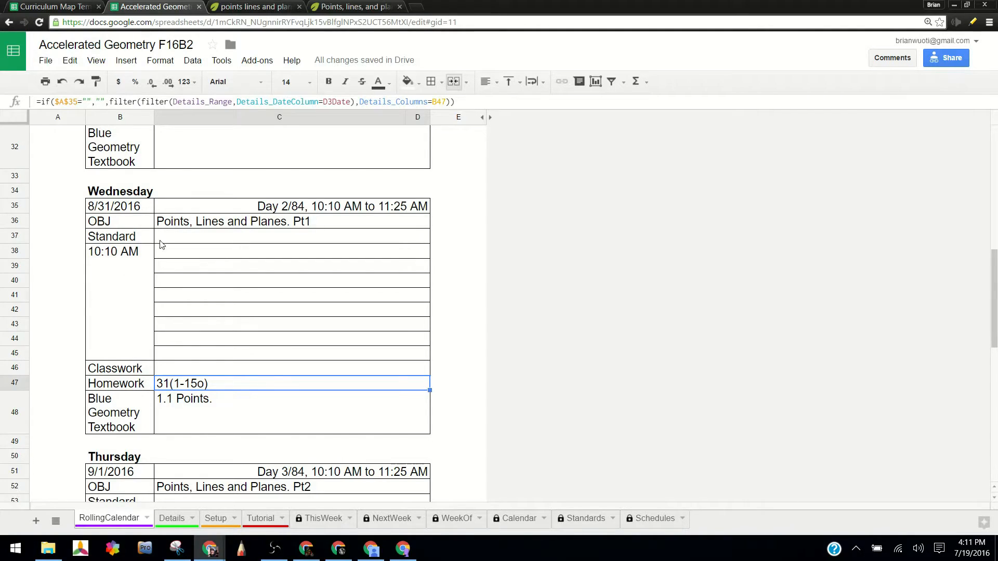
scroll(150, 260, "down", 3)
scroll(150, 261, "down", 3)
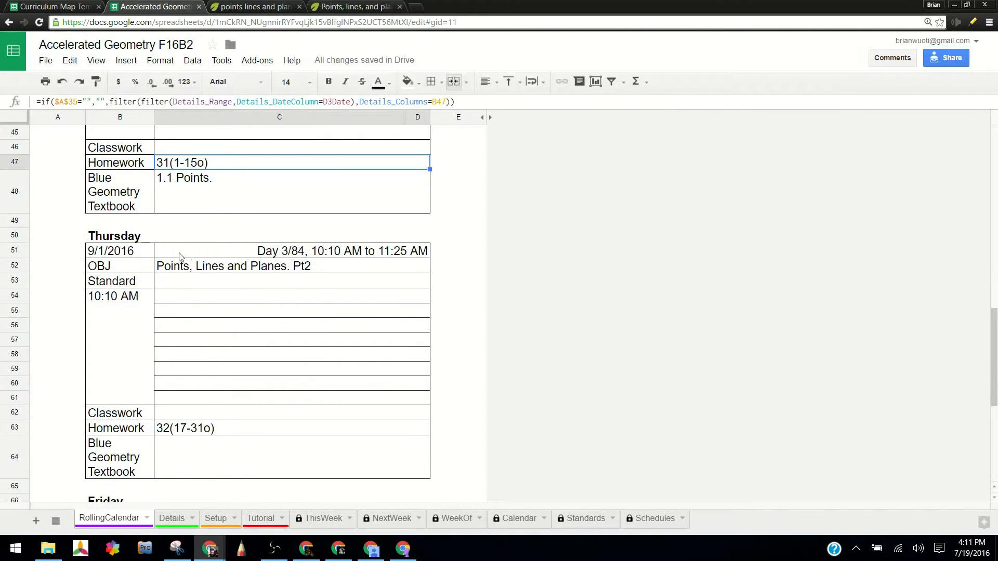
scroll(99, 296, "up", 5)
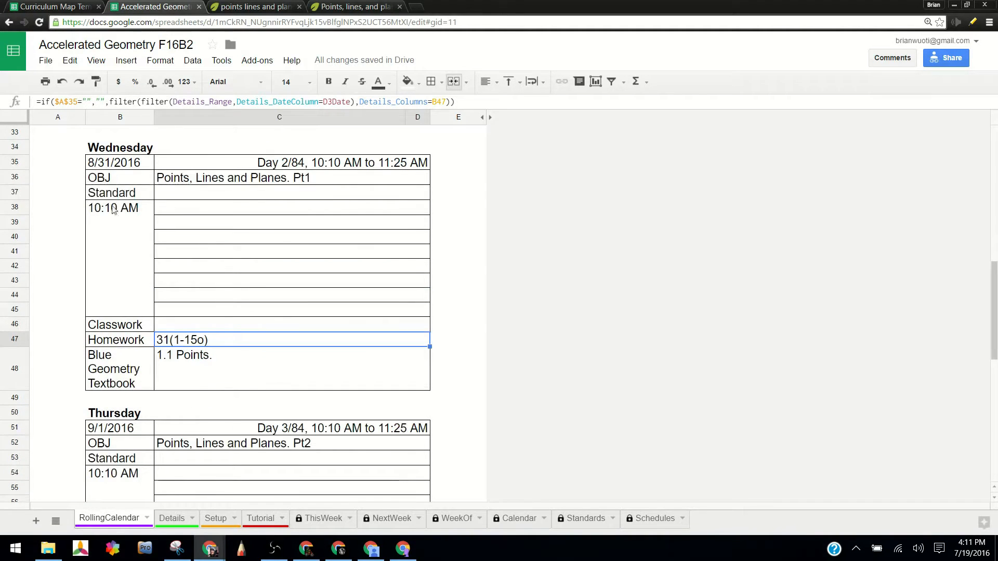
scroll(106, 462, "down", 5)
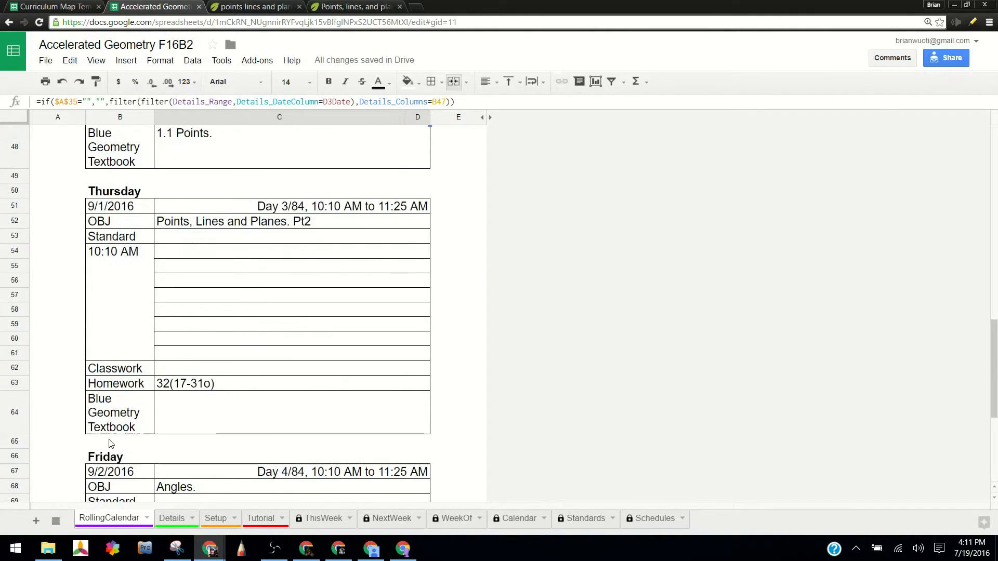
scroll(109, 442, "down", 1)
scroll(126, 353, "up", 8)
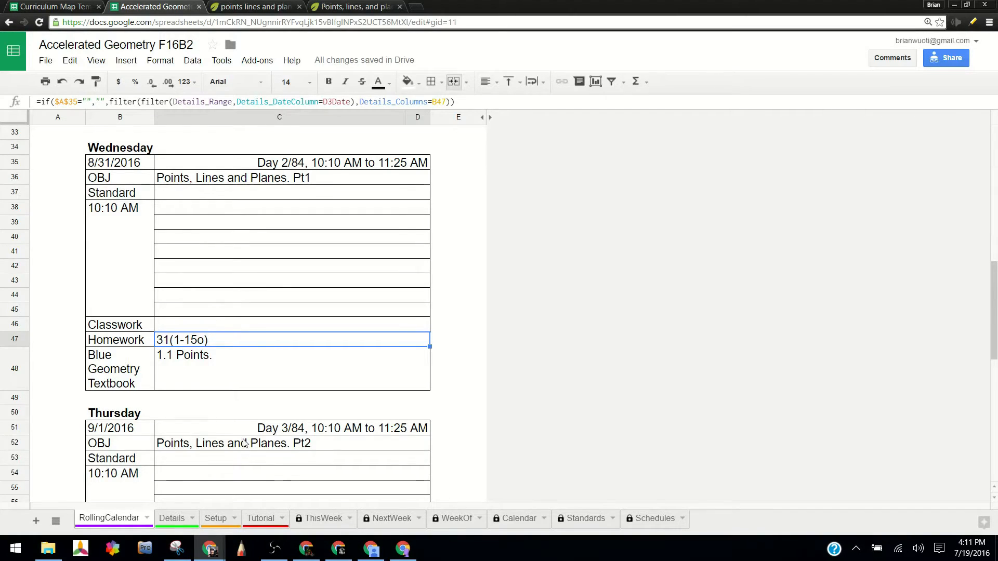
scroll(247, 450, "down", 10)
scroll(235, 426, "up", 15)
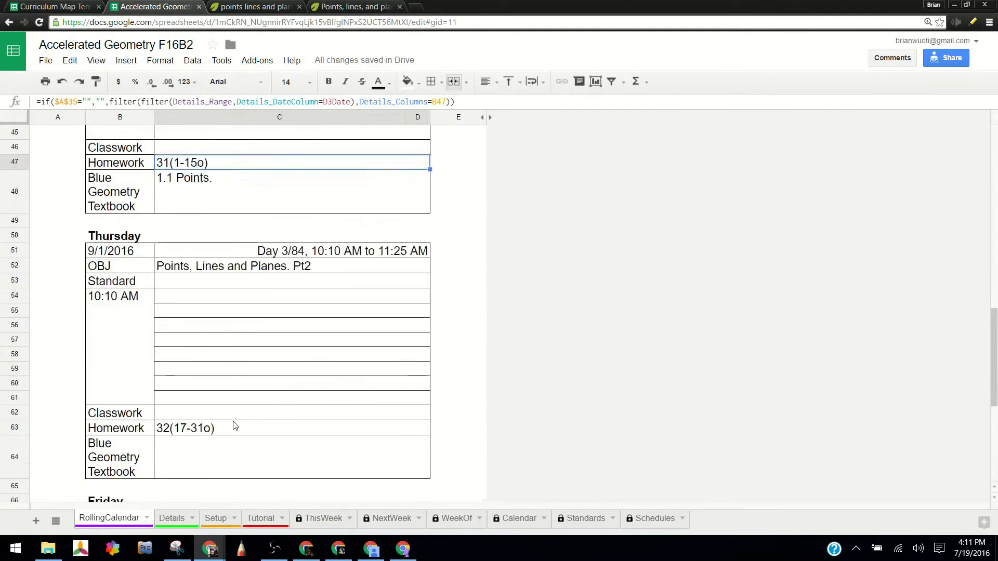
scroll(235, 427, "down", 5)
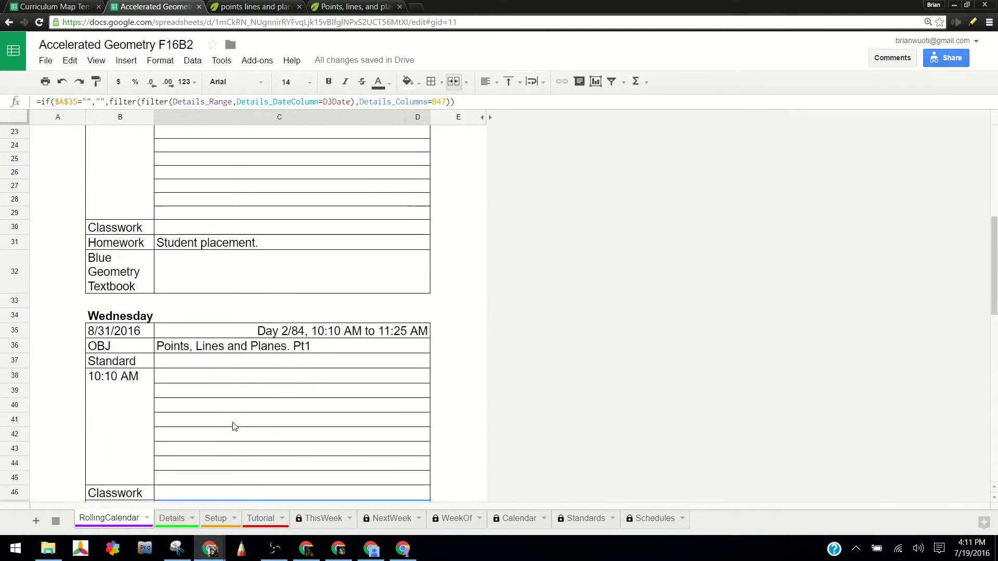
On the Setup sheet, change Post Agenda Slot 5 to Khan Academey.
left_click(216, 518)
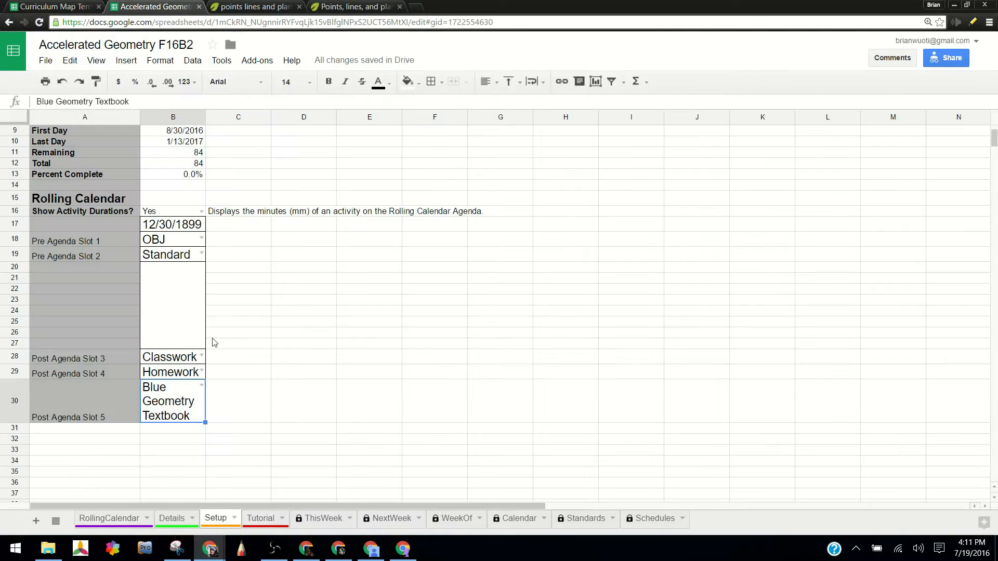
double_click(202, 387)
scroll(207, 474, "down", 5)
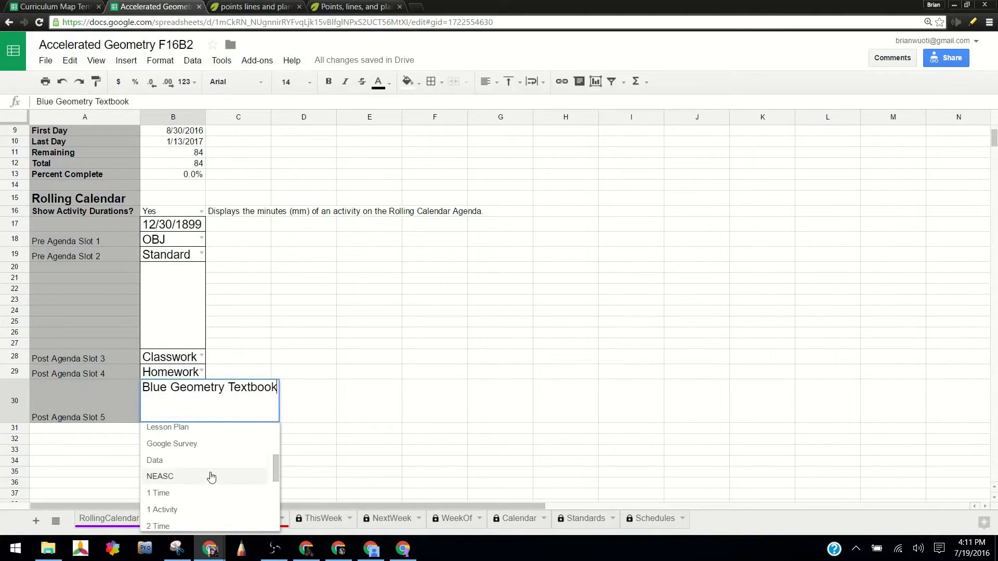
scroll(275, 463, "up", 3)
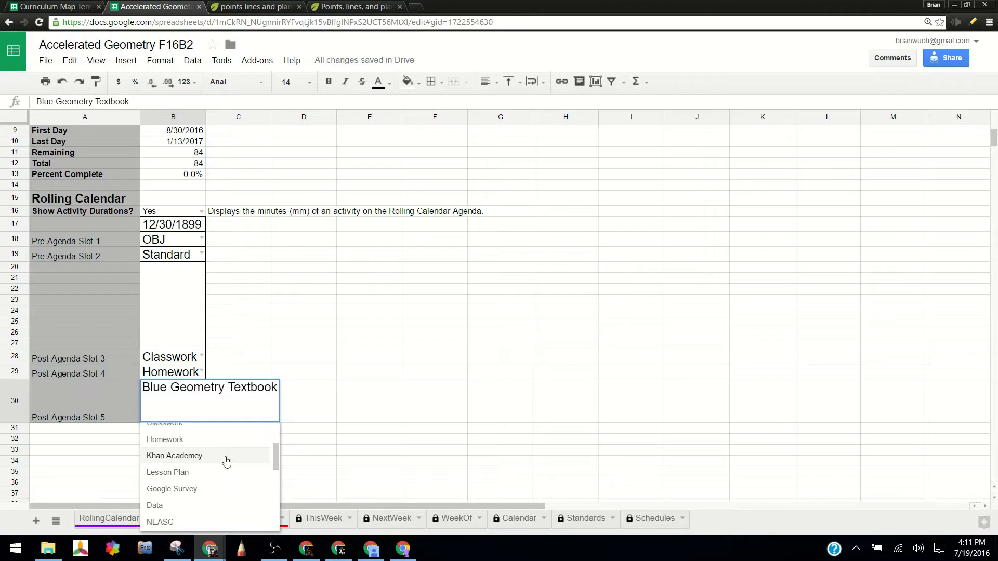
left_click(192, 459)
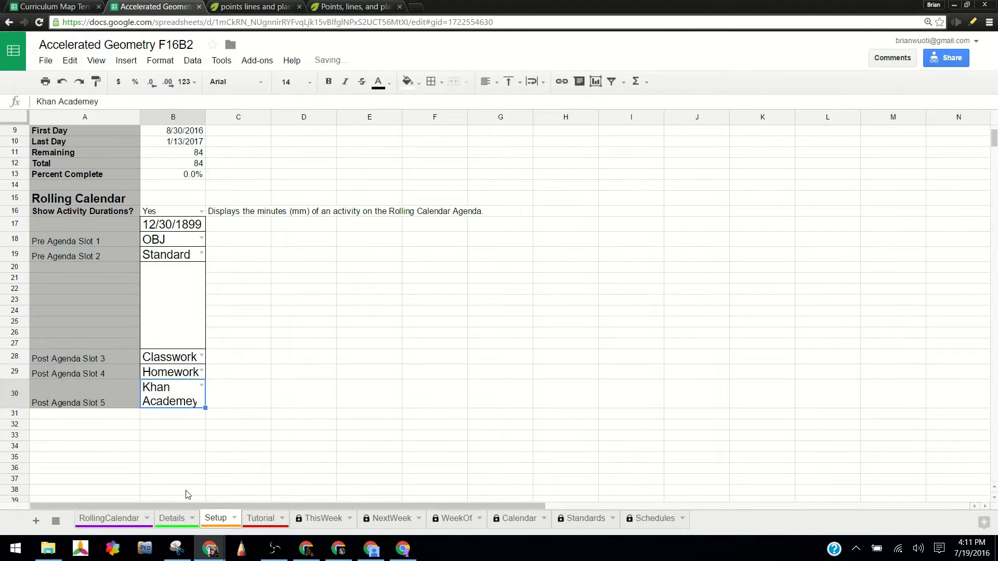
Check the Khan Academey rows of the daily agendas on the RollingCalendar sheet.
left_click(134, 526)
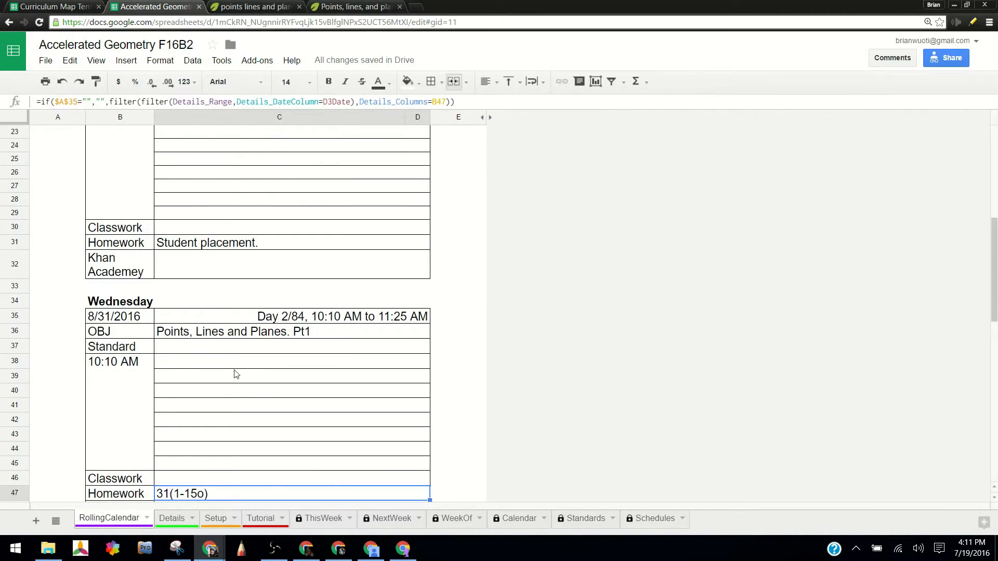
scroll(236, 357, "up", 3)
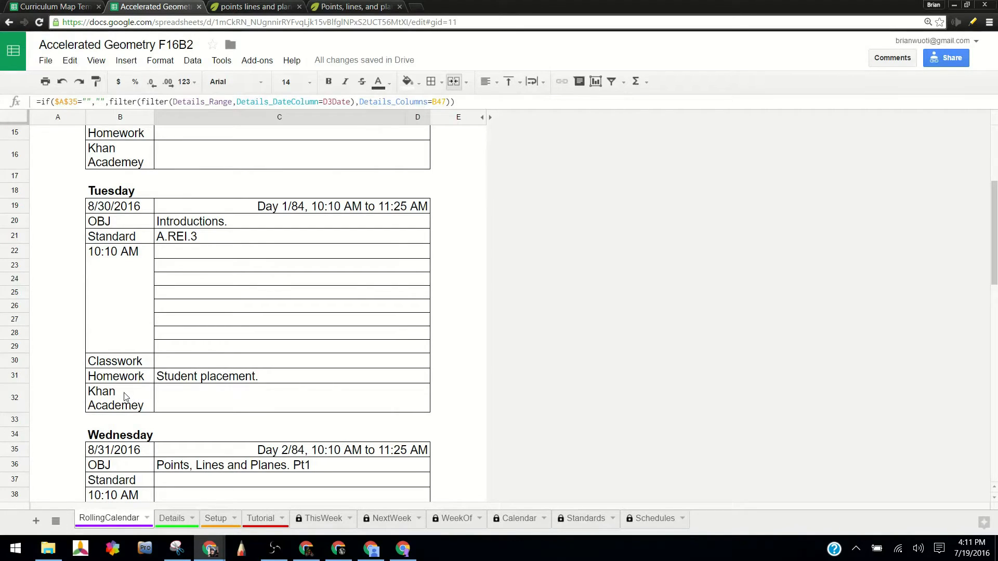
scroll(127, 397, "up", 2)
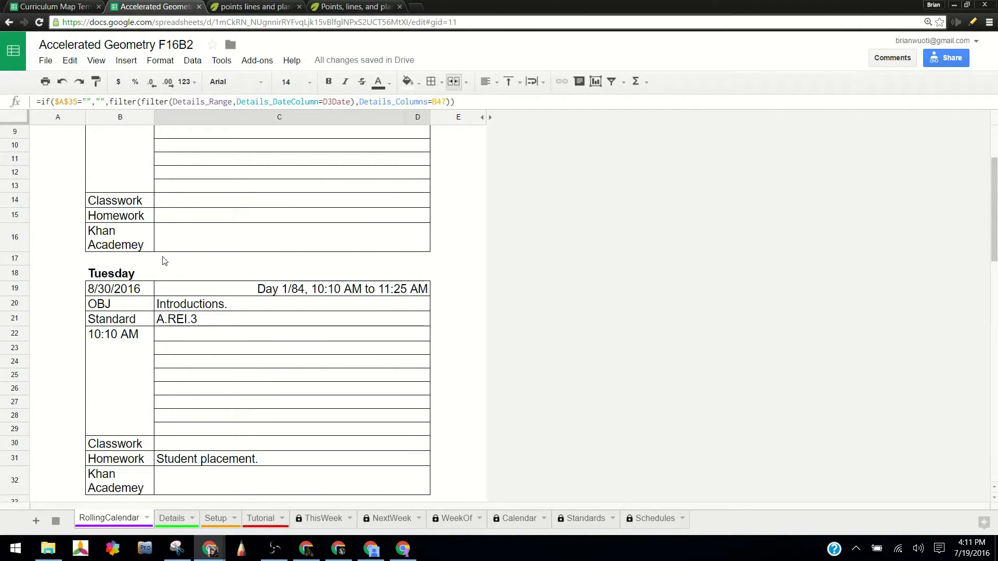
scroll(174, 311, "down", 6)
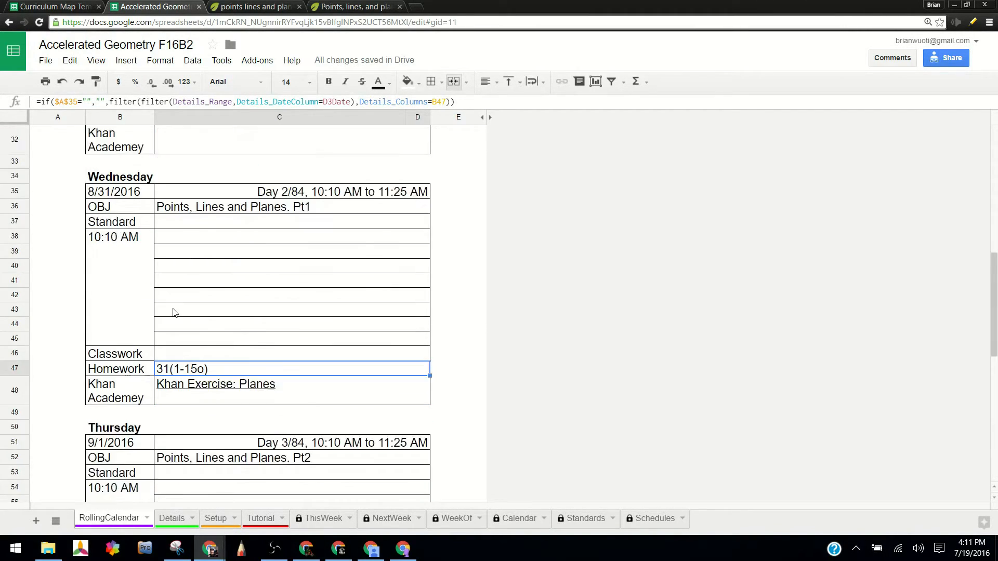
scroll(174, 310, "down", 1)
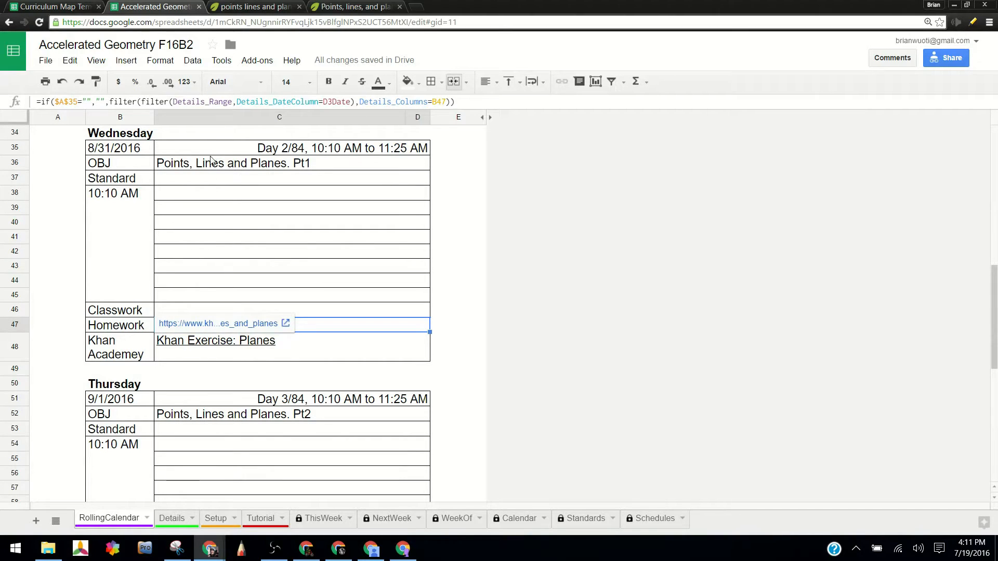
Test Wednesday's Khan Exercise: Planes link from the agenda and close the opened exercise page.
left_click(238, 166)
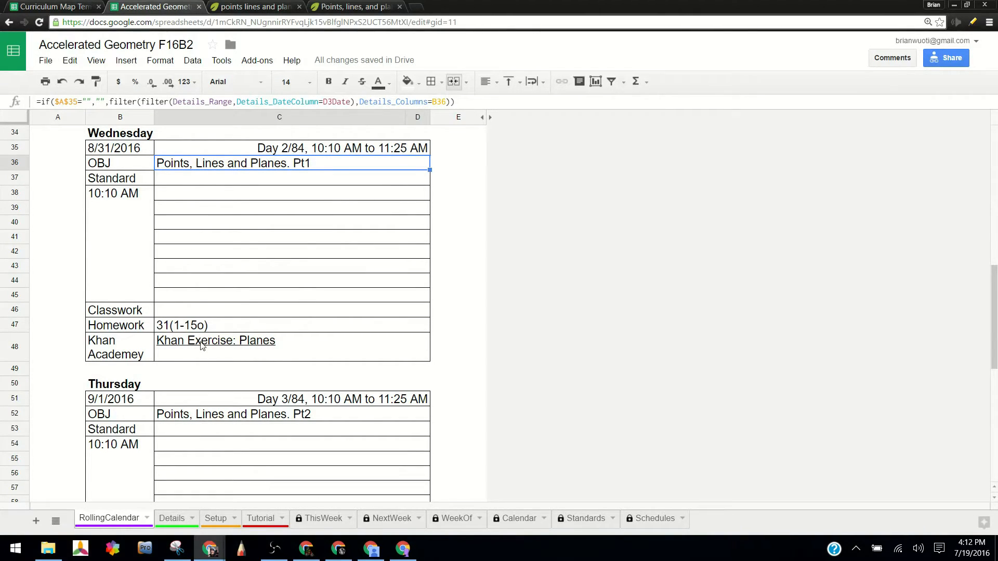
mouse_move(201, 342)
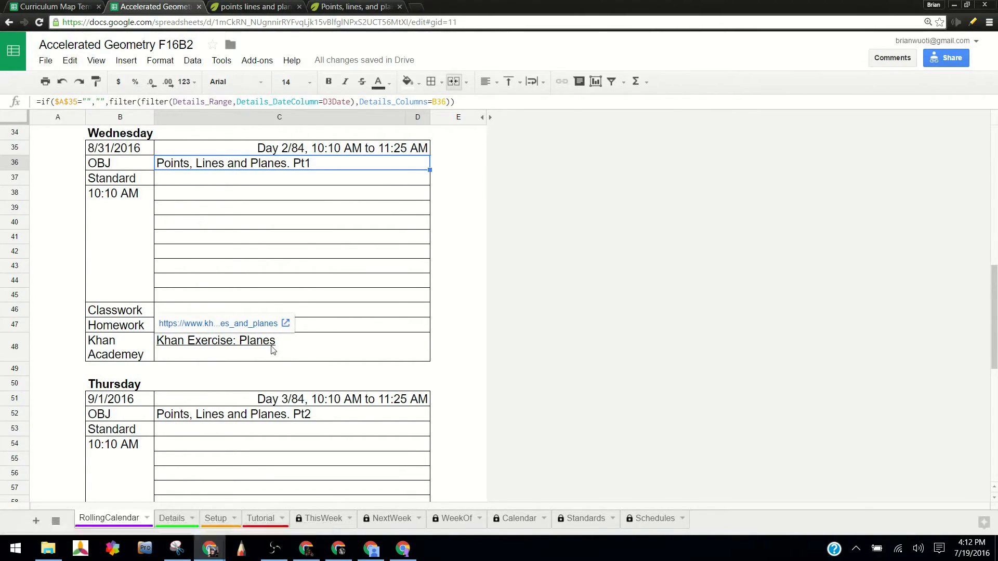
left_click(232, 324)
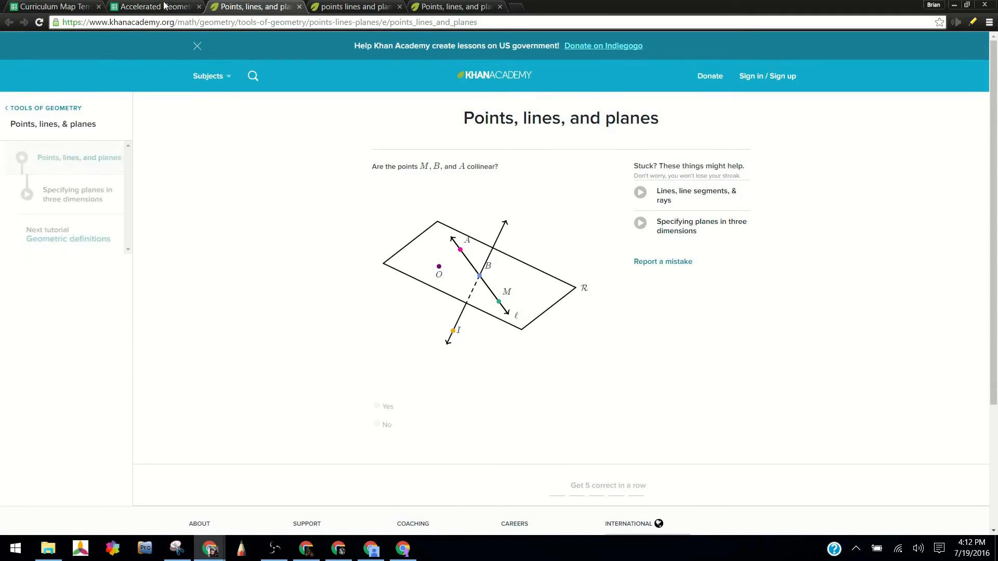
left_click(300, 7)
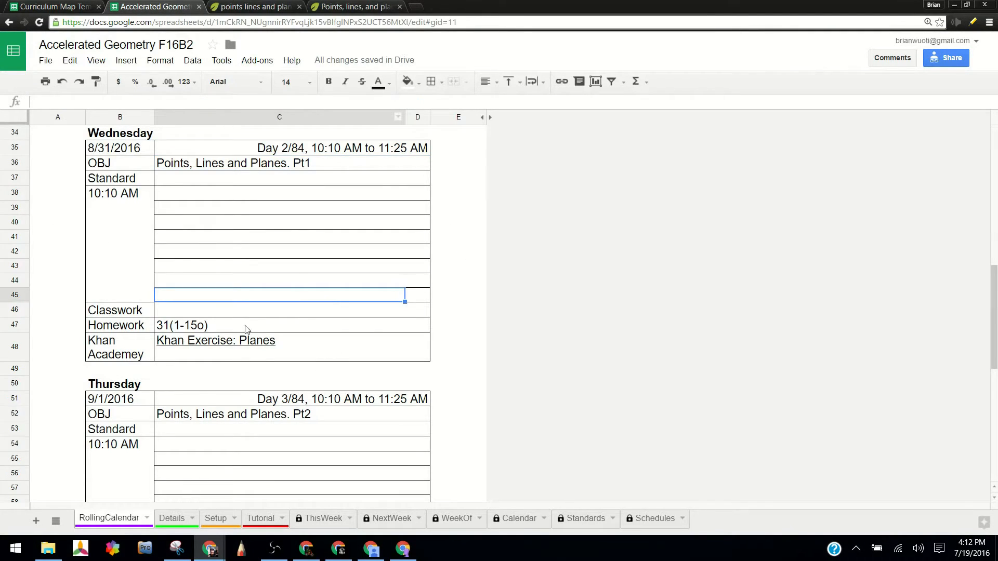
Compare the daily agendas on the RollingCalendar sheet with the dated rows on the Details sheet.
scroll(247, 330, "up", 10)
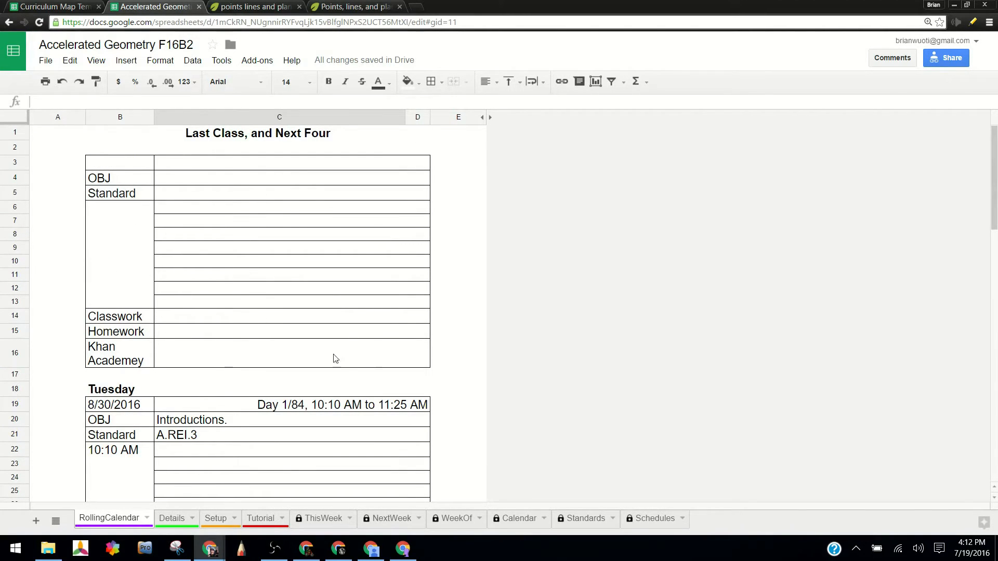
scroll(270, 328, "down", 3)
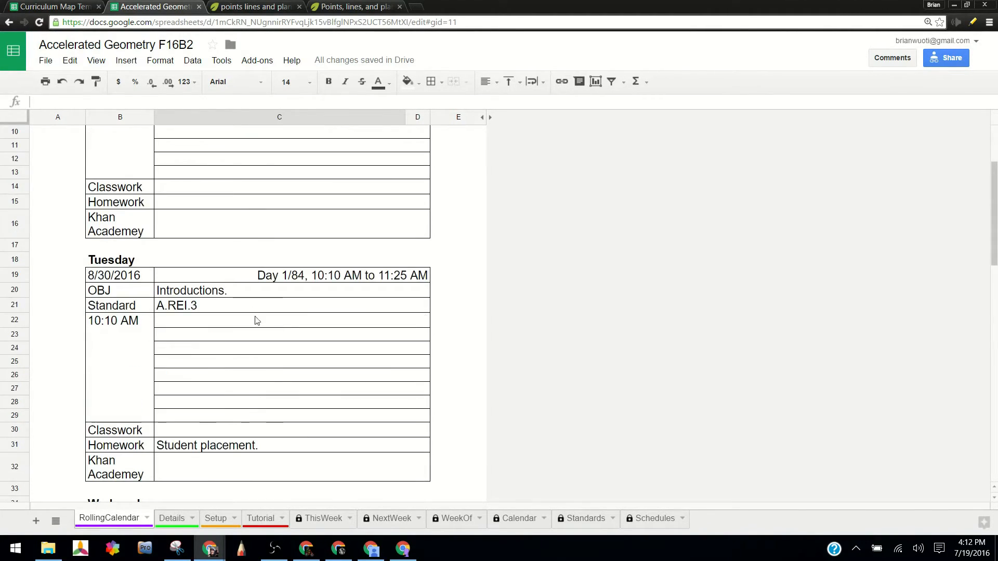
scroll(254, 313, "down", 3)
scroll(284, 441, "up", 5)
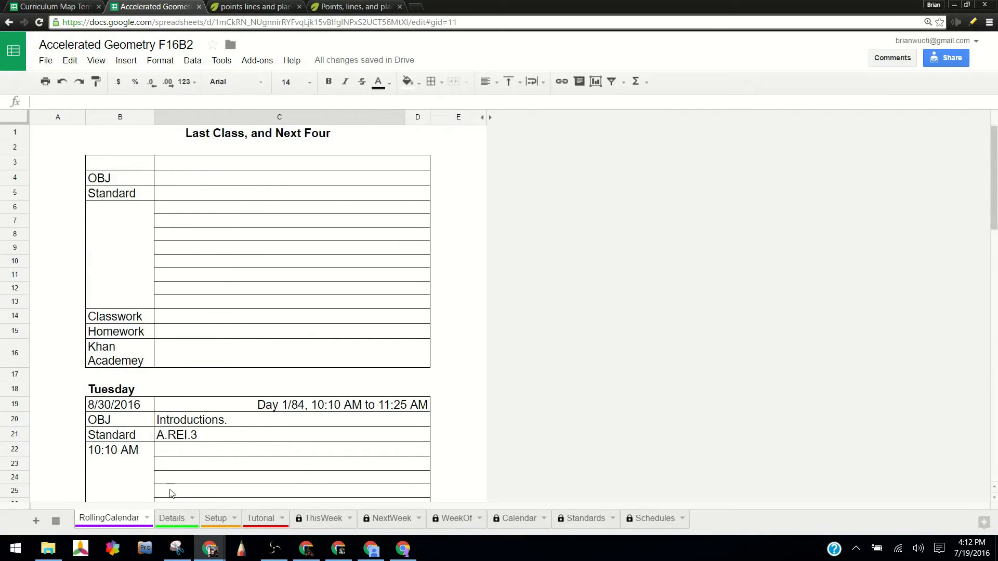
left_click(174, 521)
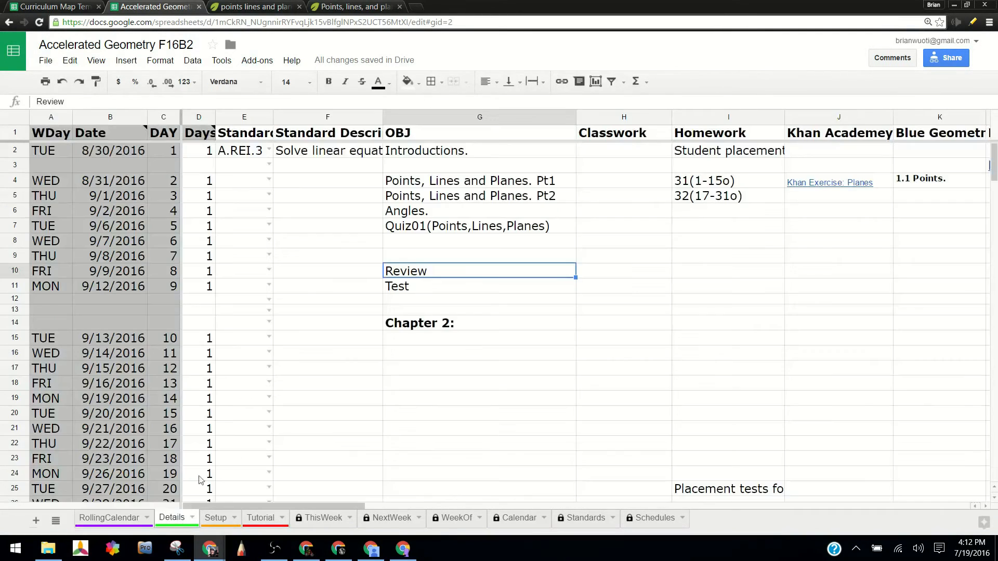
scroll(203, 223, "down", 3)
scroll(244, 265, "down", 4)
scroll(183, 267, "up", 7)
scroll(208, 281, "down", 6)
scroll(316, 296, "up", 2)
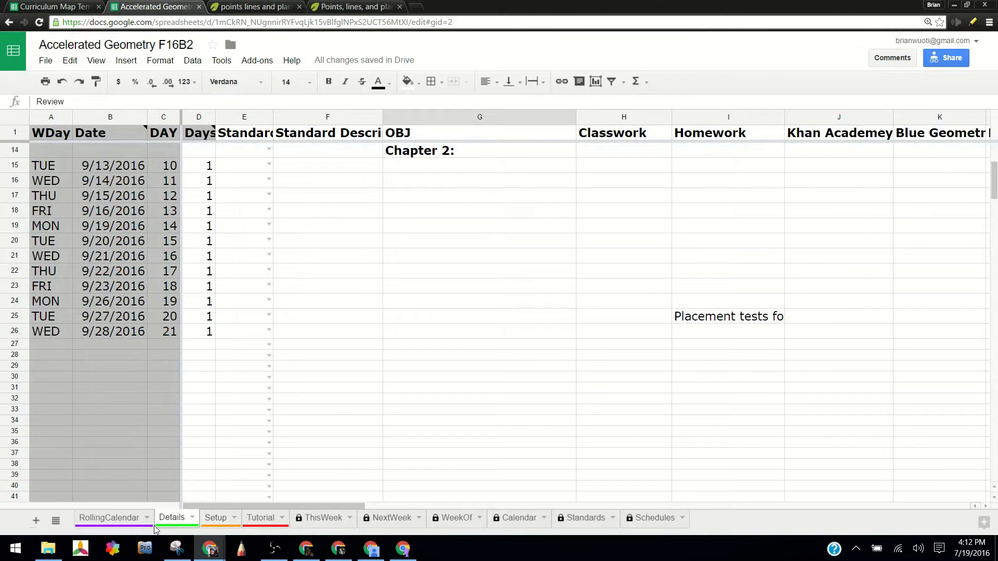
left_click(121, 520)
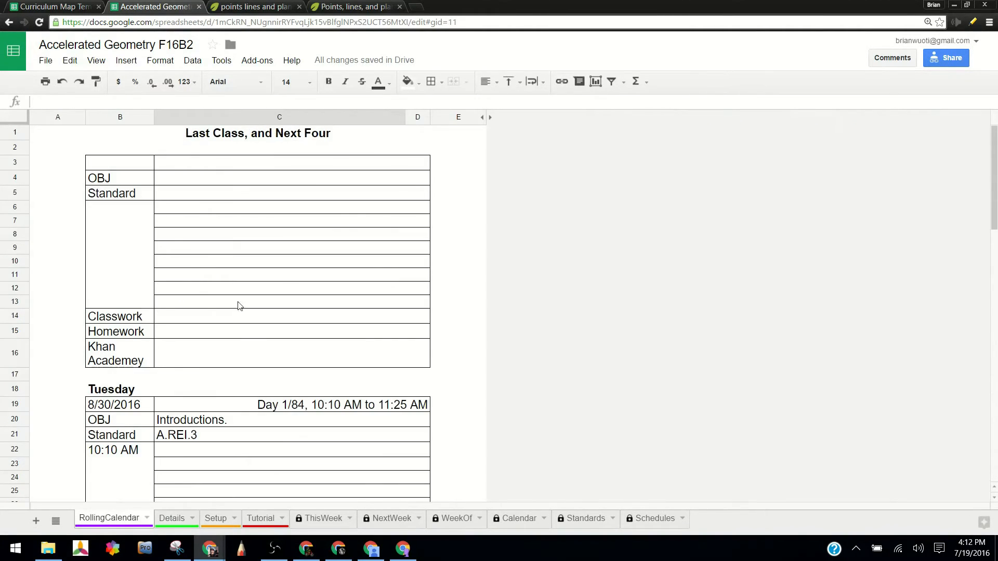
scroll(208, 321, "down", 2)
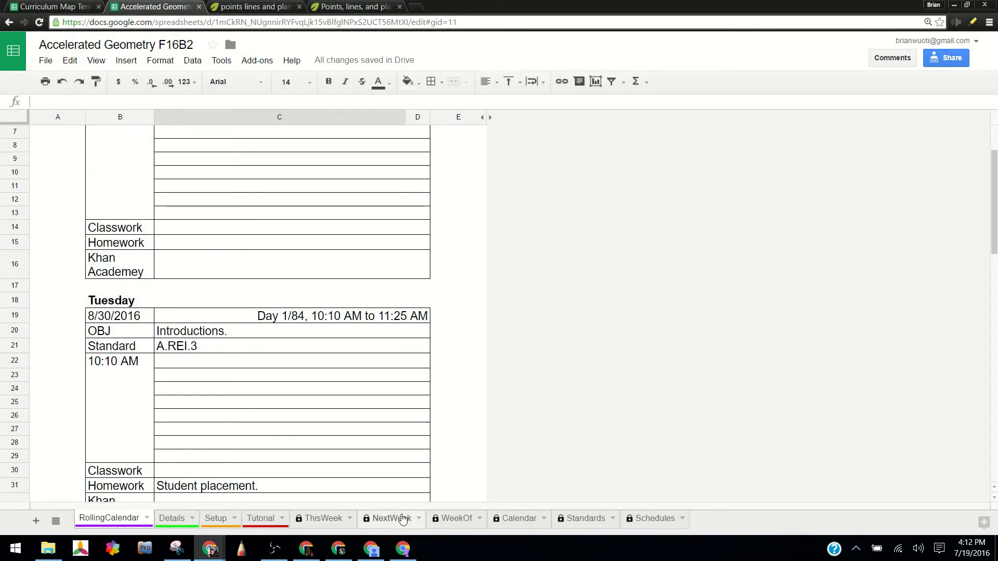
On the WeekOf sheet, set the Monday date to 9/5/2016 to display that week's agenda.
left_click(451, 519)
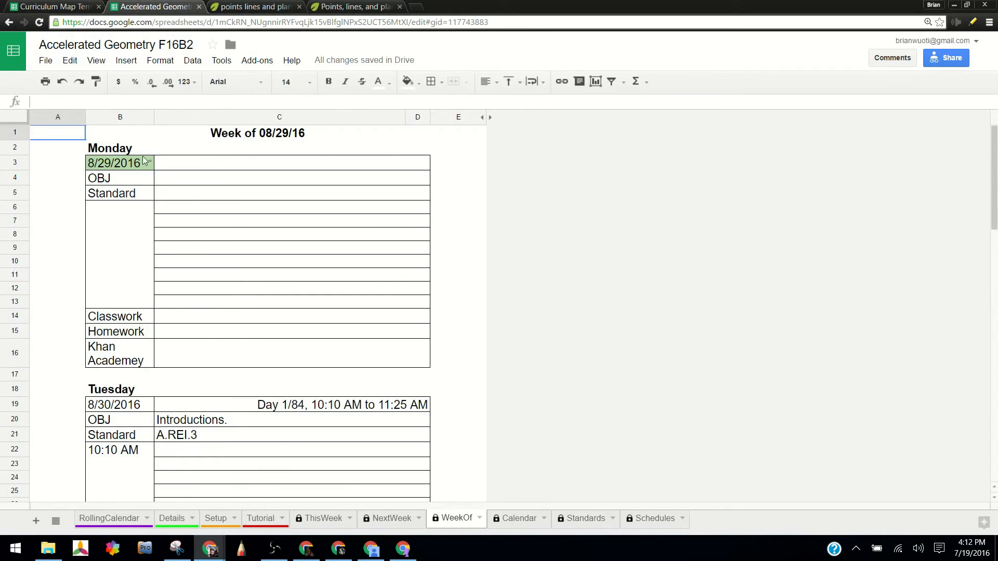
left_click(150, 163)
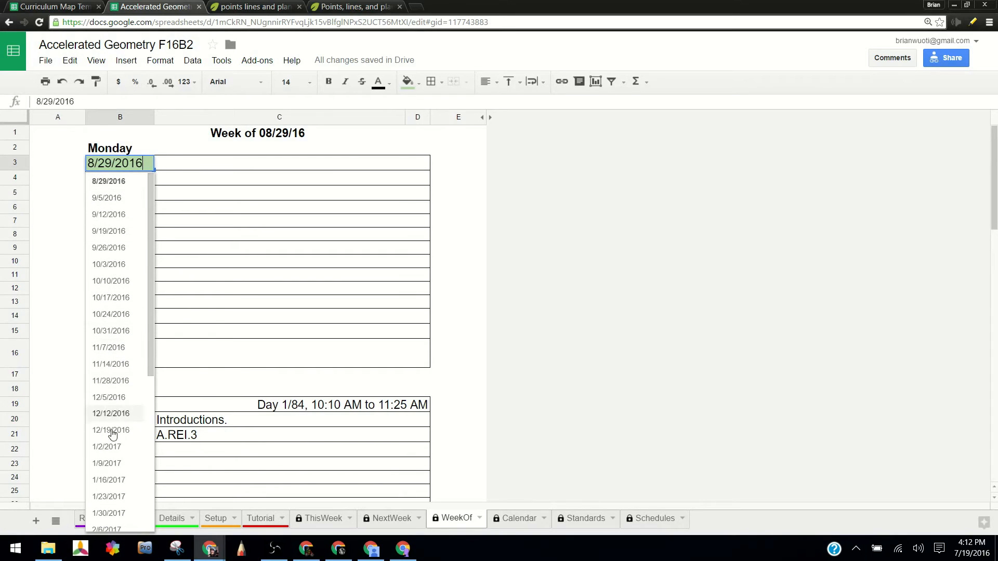
left_click(110, 197)
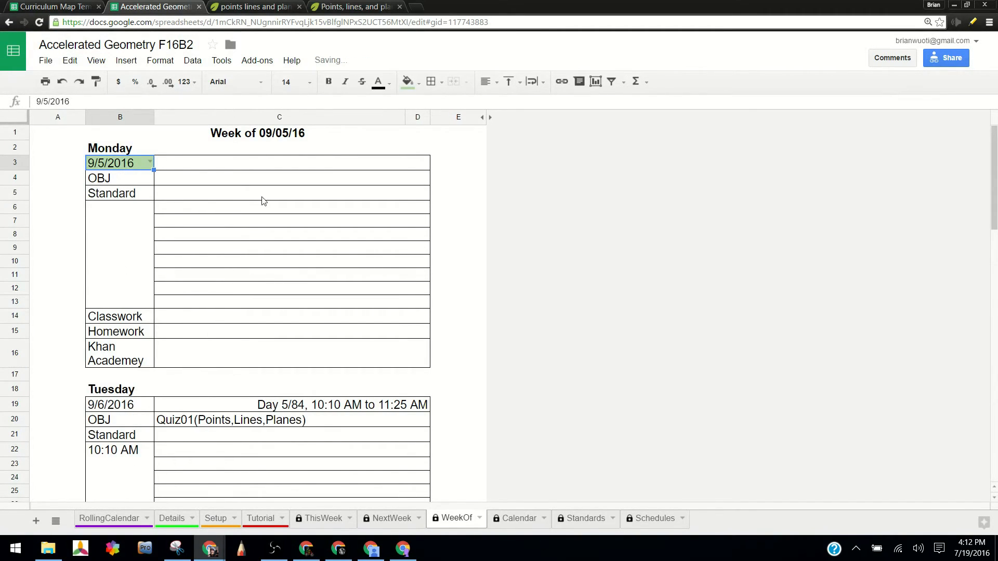
Review the Tuesday to Friday agendas for the week of 9/5/2016 on the WeekOf sheet.
scroll(231, 308, "down", 9)
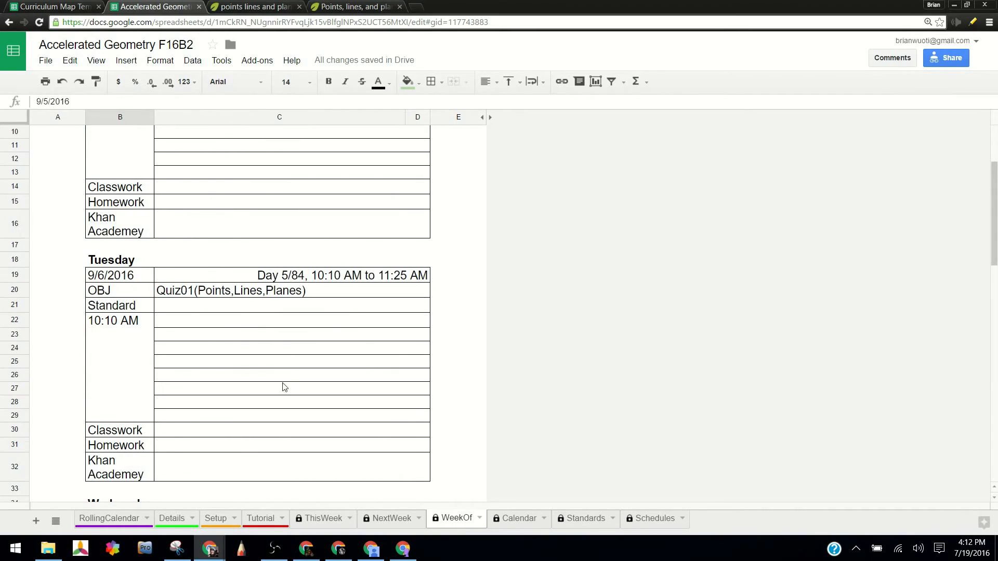
scroll(198, 306, "down", 6)
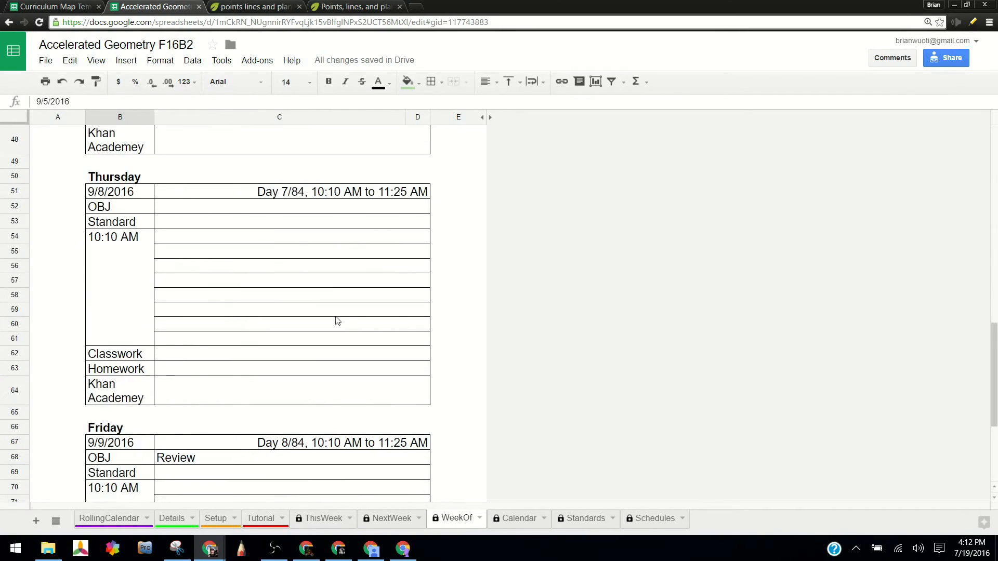
scroll(263, 396, "down", 5)
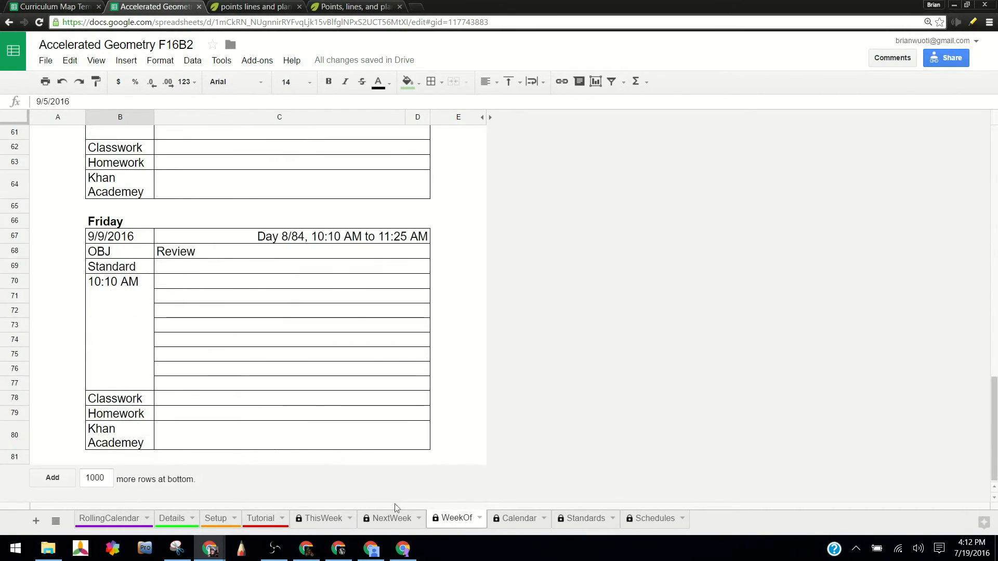
Return to the RollingCalendar sheet and view the agenda for Tuesday 8/30/2016.
left_click(132, 523)
scroll(240, 397, "up", 2)
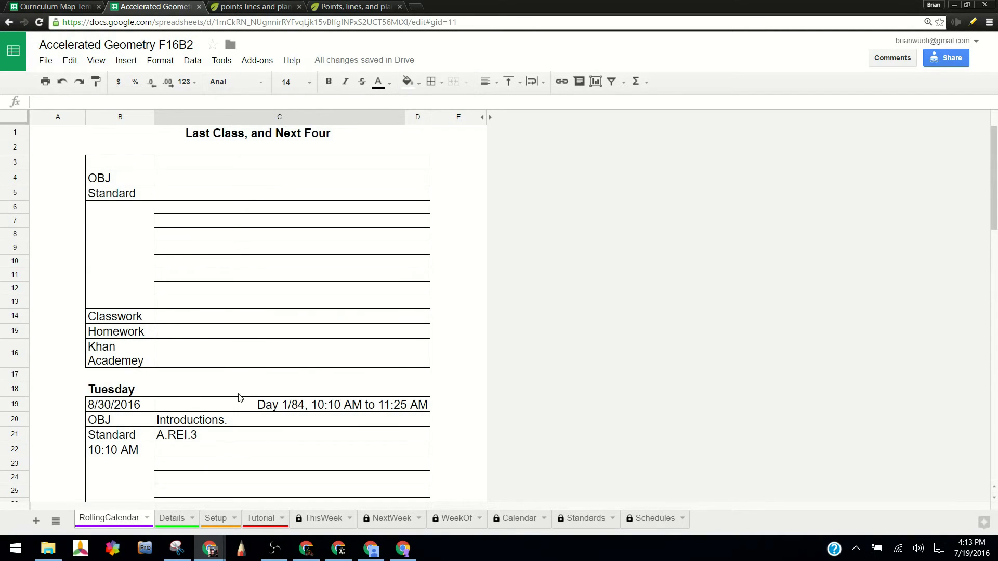
scroll(296, 354, "down", 4)
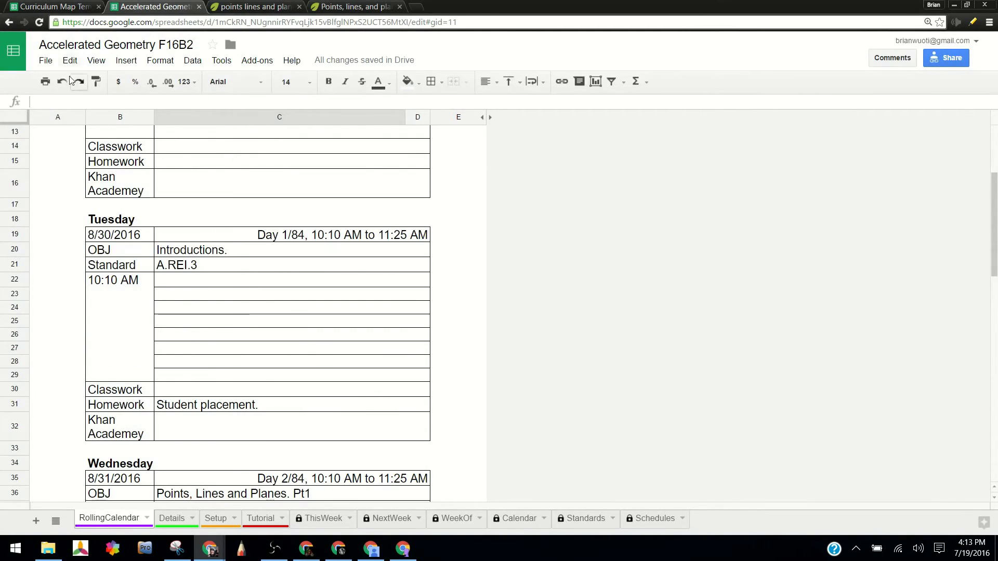
Open the spreadsheet's sharing settings, select the view-only shareable link, and close the settings.
left_click(46, 60)
mouse_move(68, 61)
left_click(52, 81)
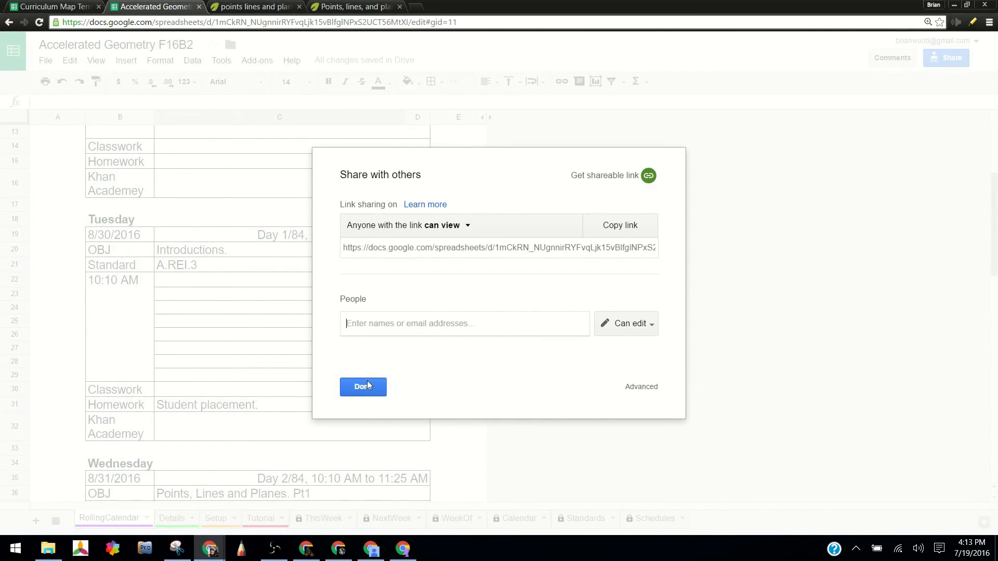
left_click(579, 248)
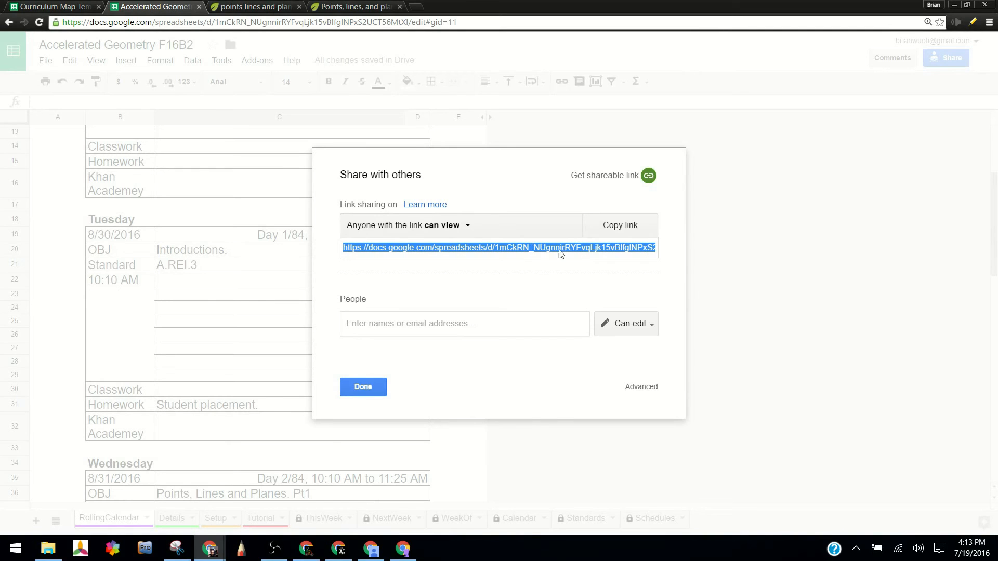
left_click(374, 392)
Inspect the Tuesday objective and Wednesday's Khan Exercise: Planes link in the RollingCalendar agendas.
left_click(310, 252)
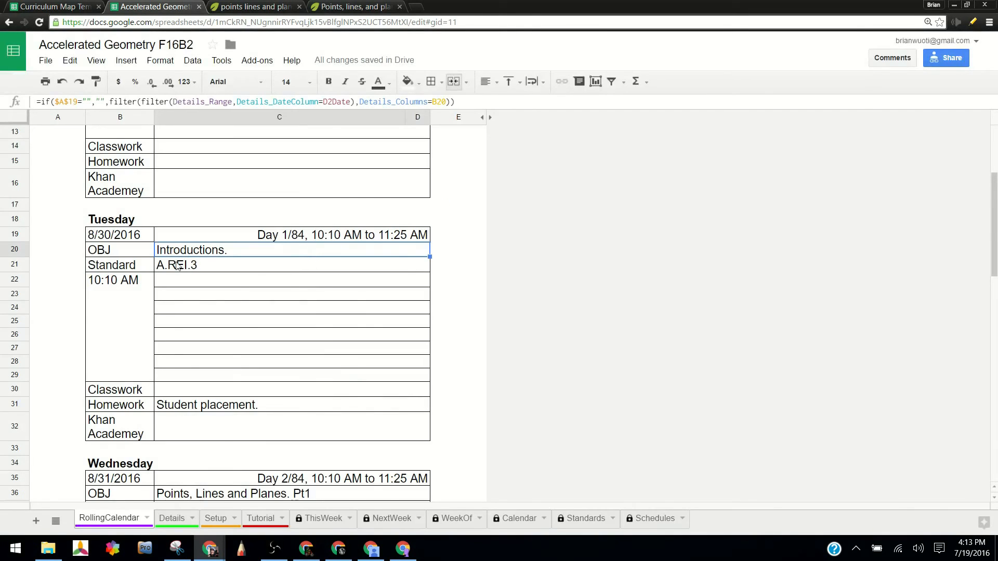
scroll(176, 265, "up", 3)
scroll(219, 208, "down", 5)
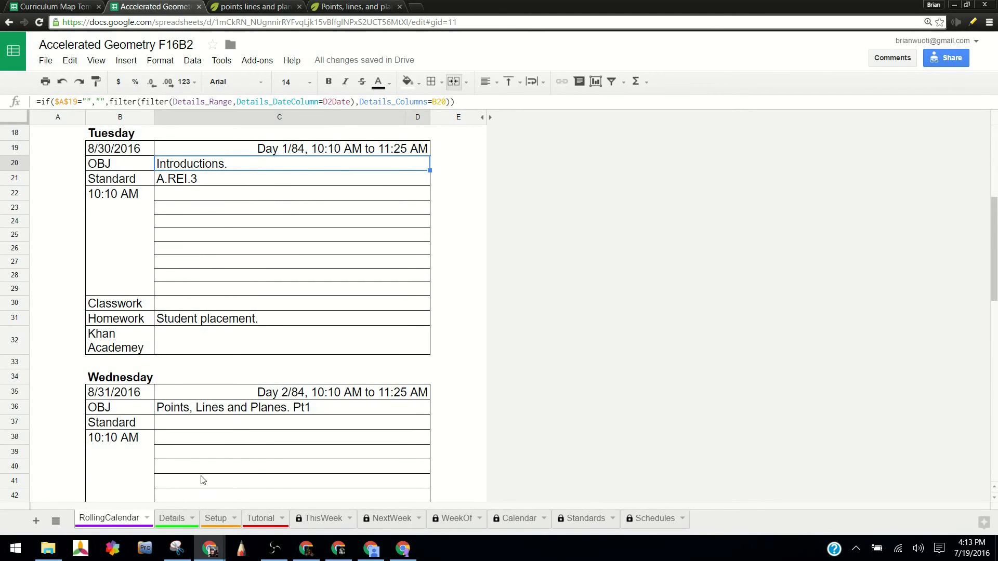
scroll(234, 430, "down", 5)
left_click(227, 363)
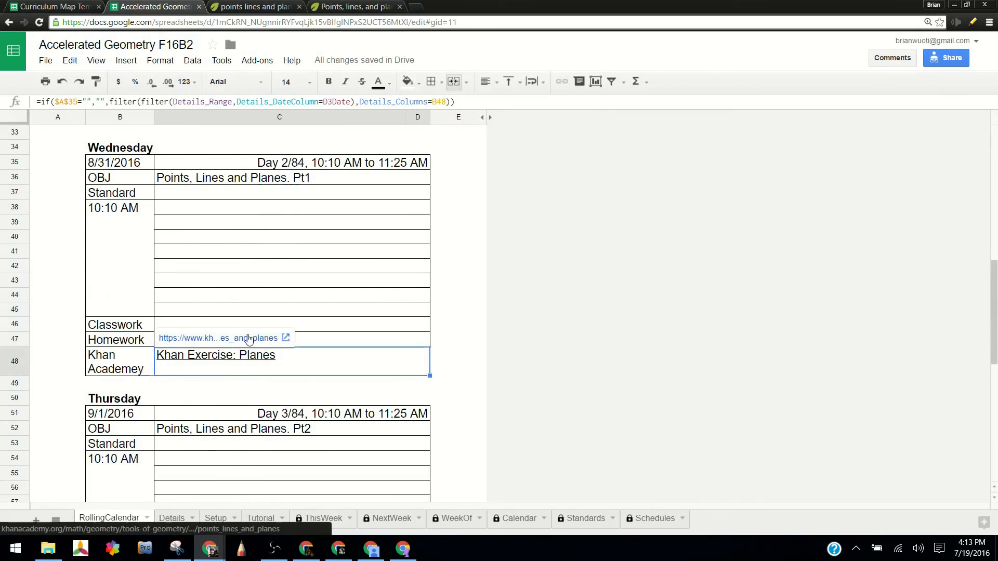
left_click(269, 297)
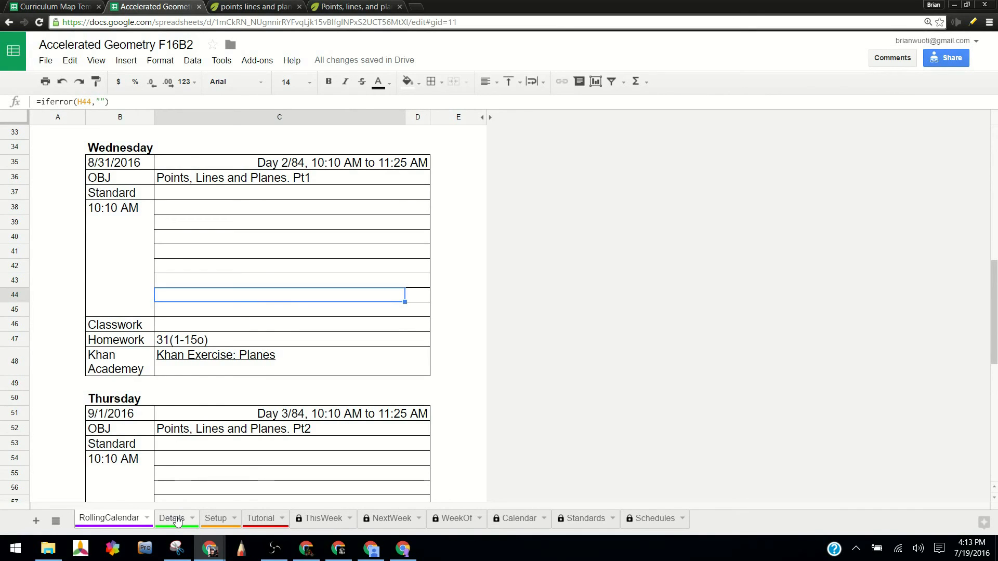
Look over the RollingCalendar agendas from the beginning, and switch to the first rows of the Details sheet.
scroll(289, 290, "up", 10)
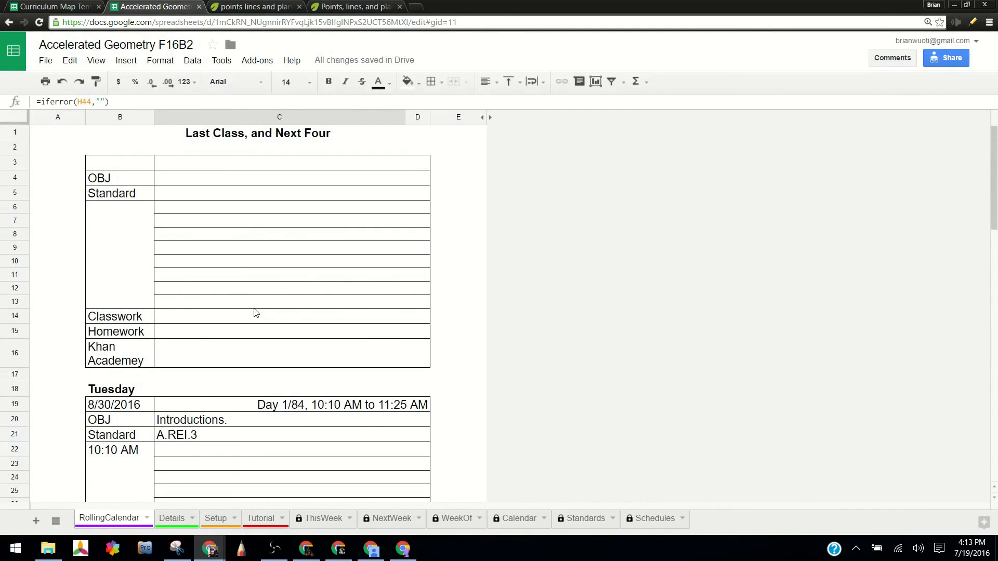
scroll(254, 314, "down", 5)
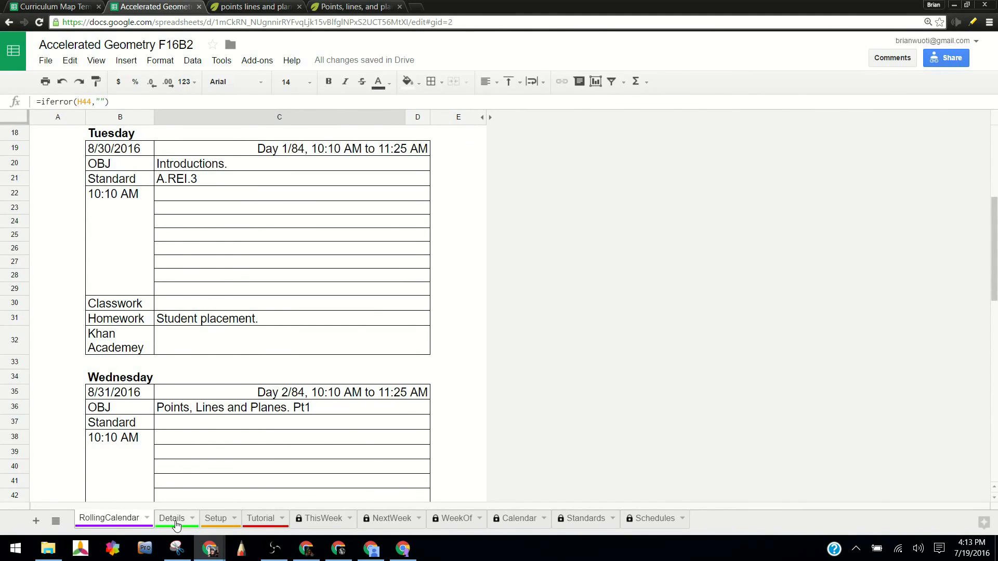
left_click(176, 519)
scroll(602, 329, "up", 4)
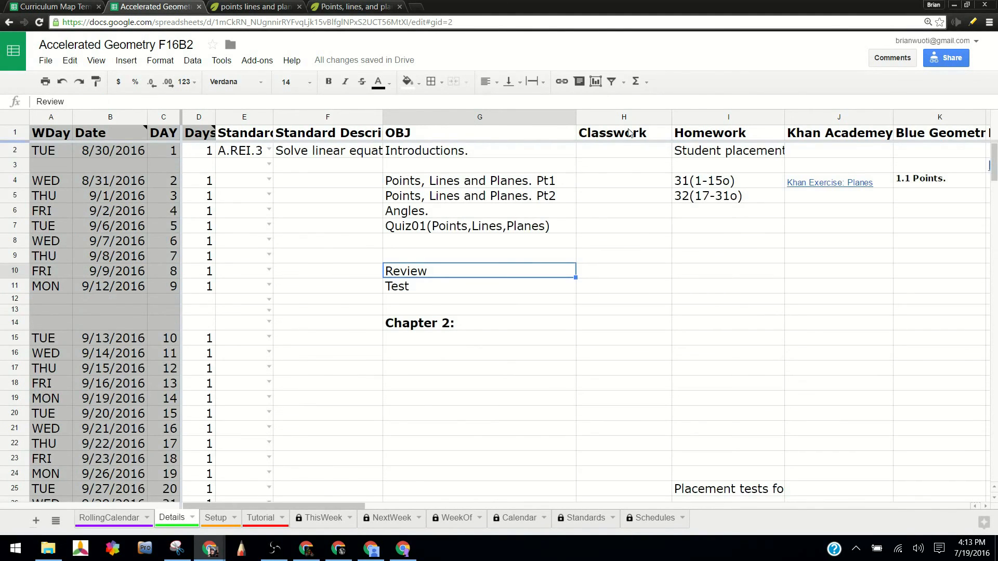